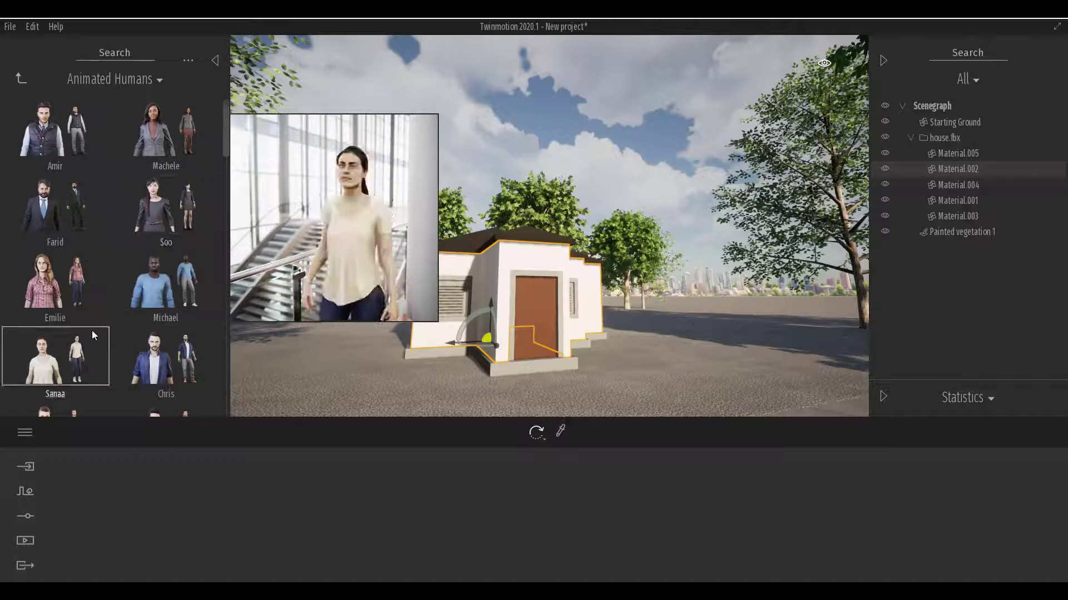
scroll(47, 89, down, 3)
click(21, 78)
click(171, 136)
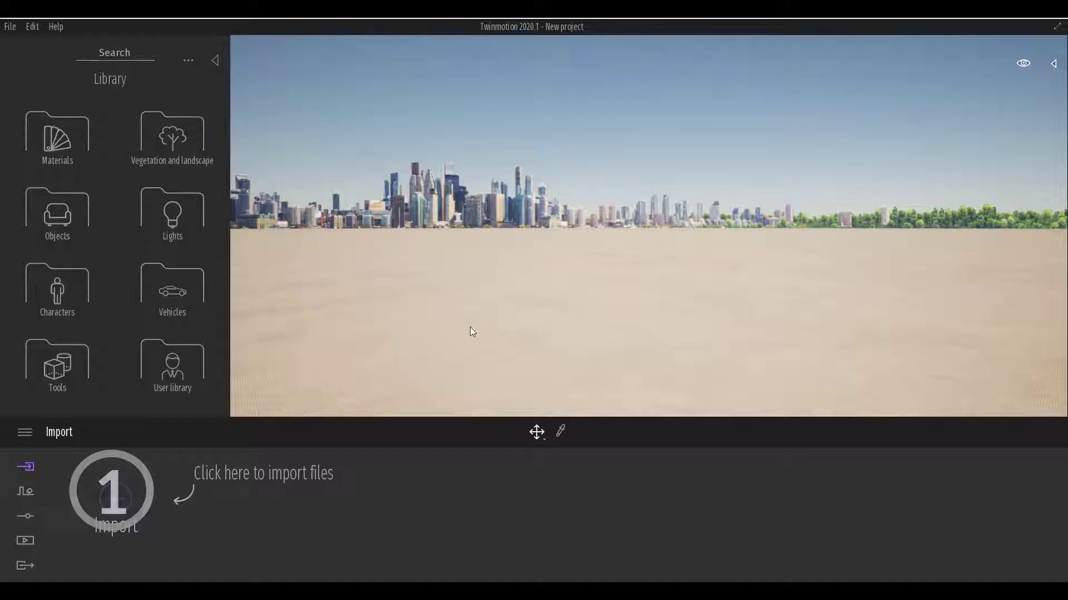
Place the Break 01 car from the Cars library on the ground of the empty scene.
click(158, 279)
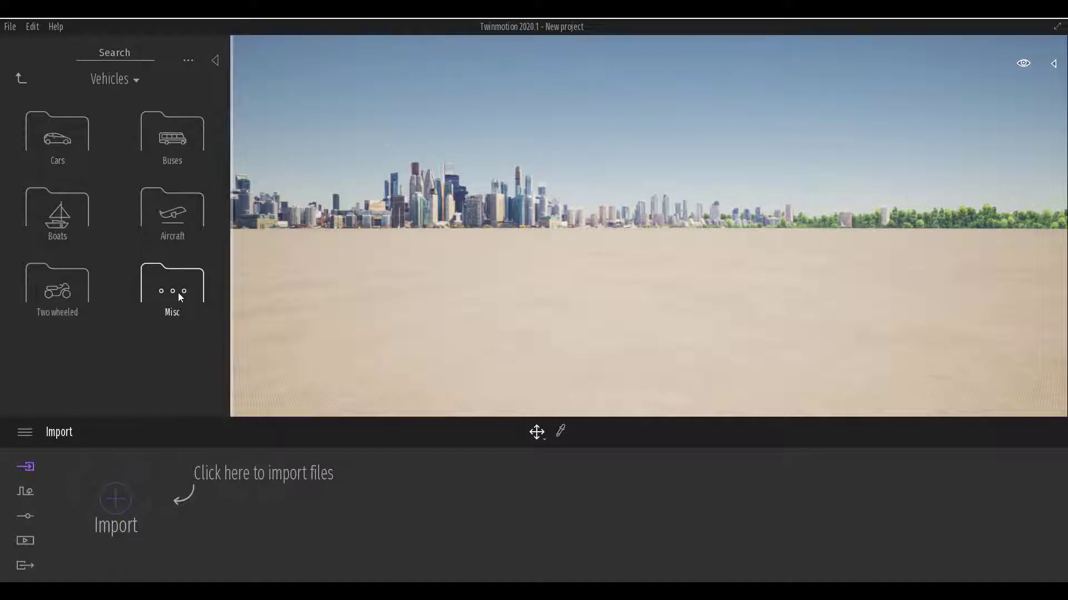
click(67, 197)
mouse_move(75, 168)
drag(71, 123, 565, 340)
double_click(565, 340)
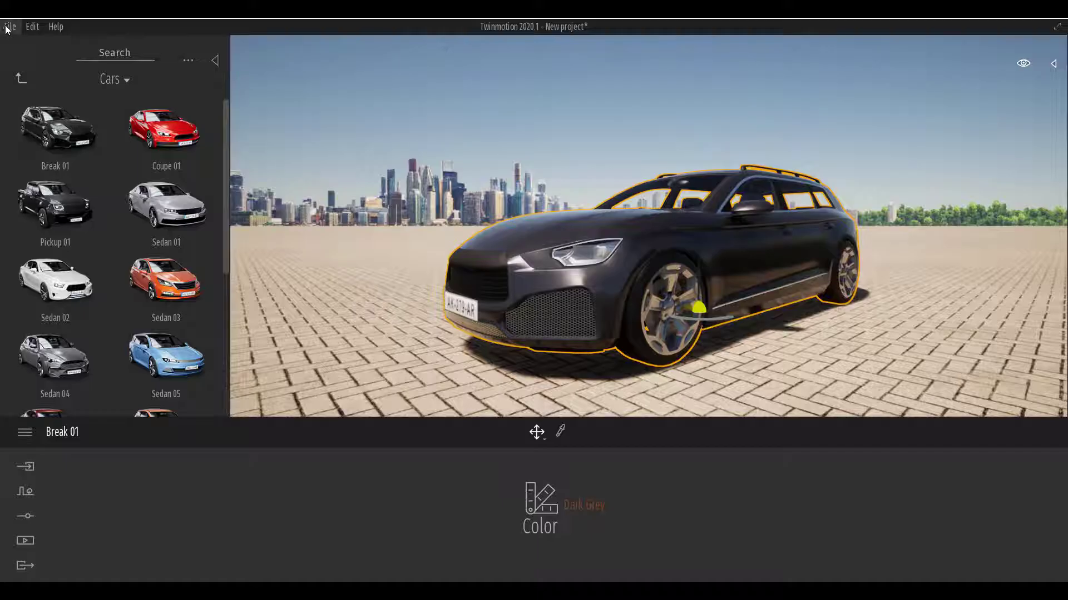
Save the car scene in the Videos folder as TM CAR.
click(8, 27)
click(49, 120)
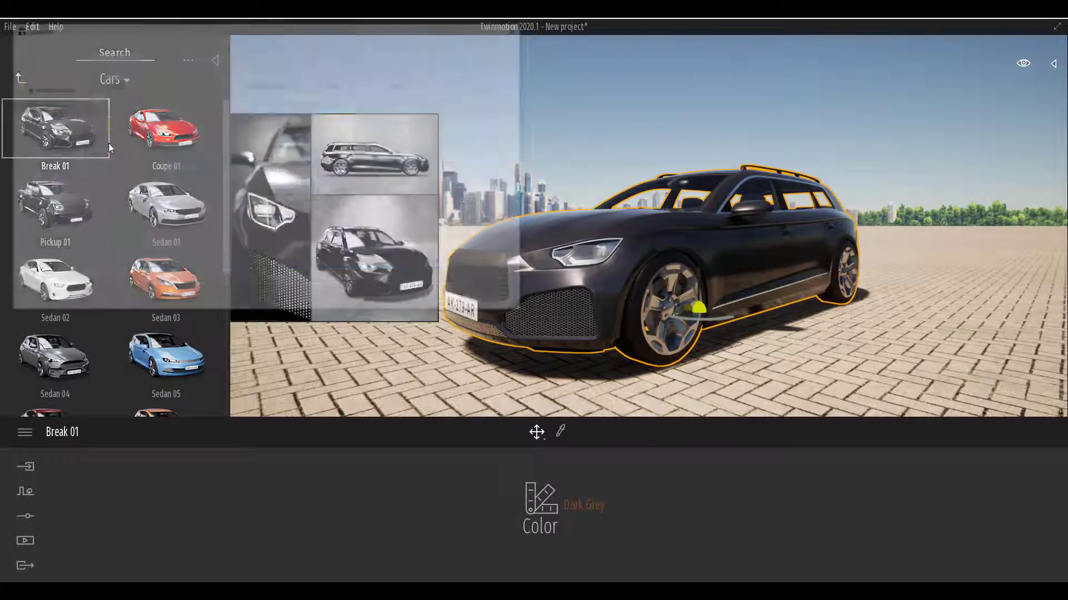
click(45, 211)
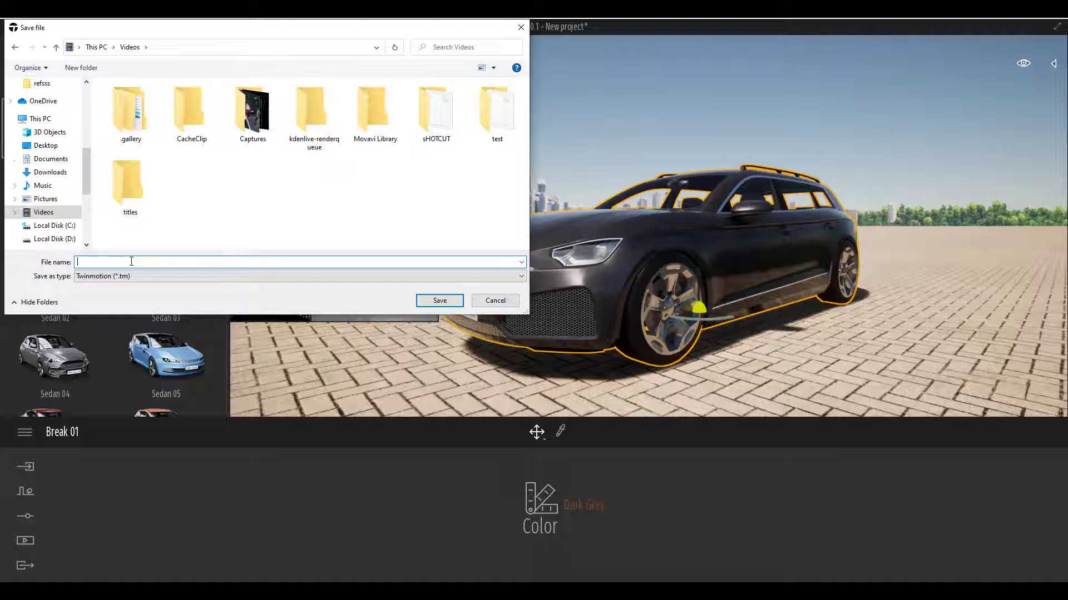
text(TM CAR)
key(Return)
mouse_move(159, 129)
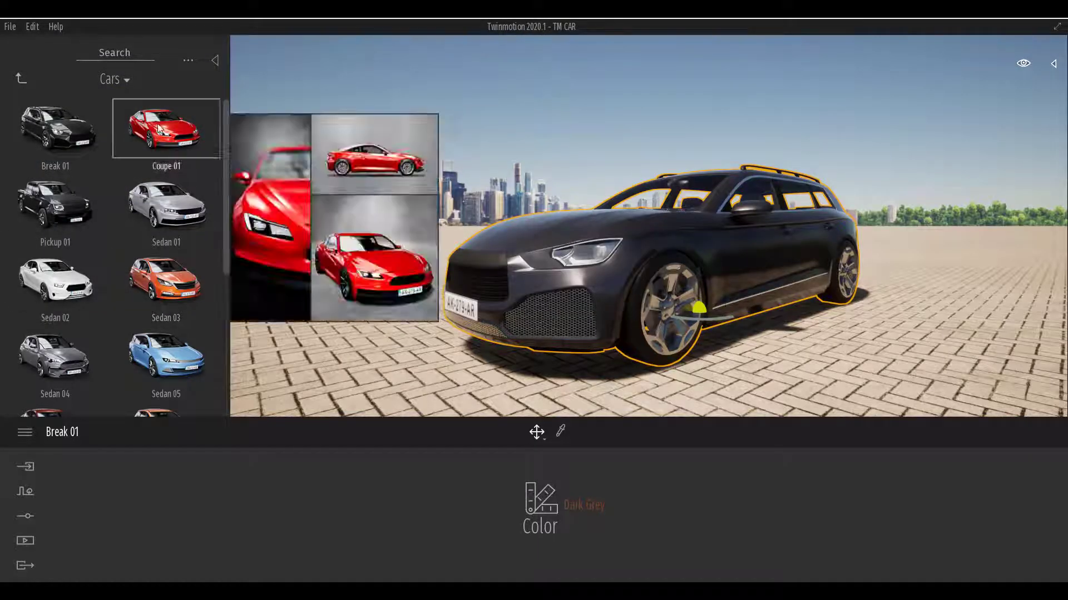
Start a new empty scene and return the library to the Vehicles categories.
click(10, 27)
click(28, 42)
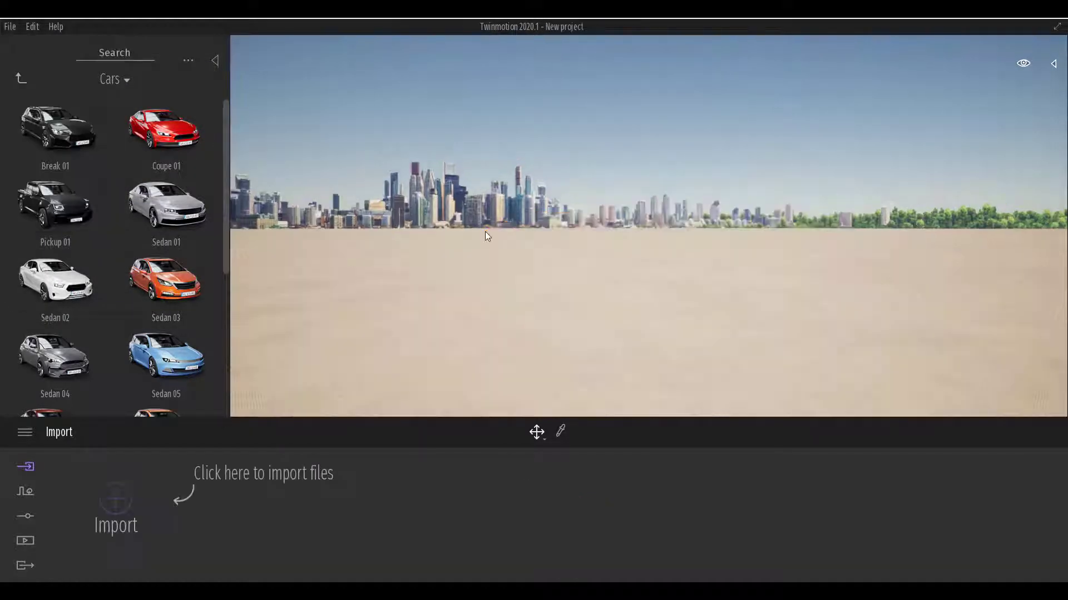
click(17, 80)
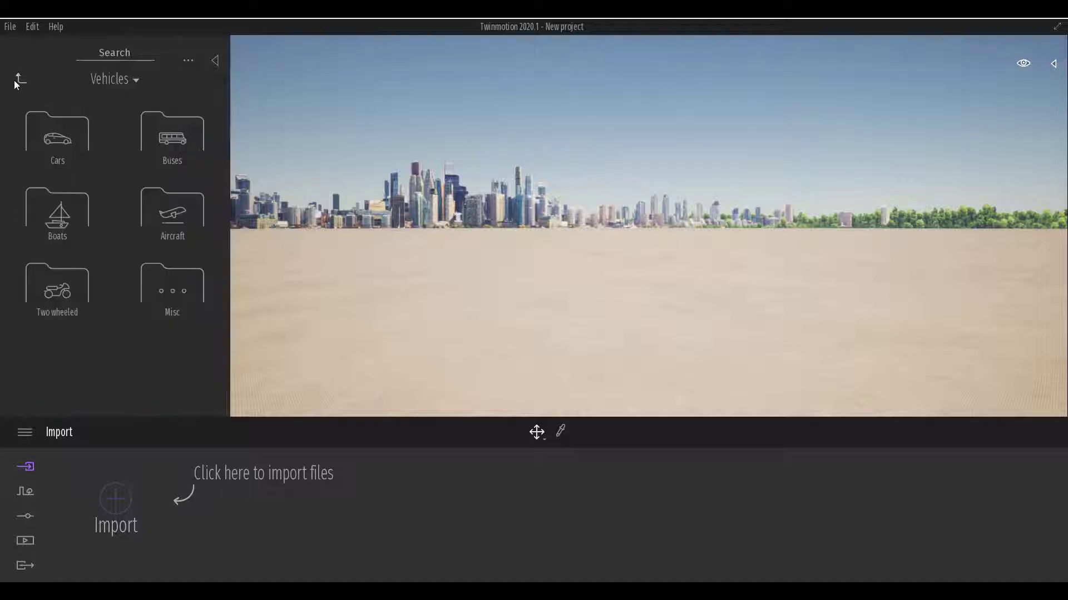
click(173, 139)
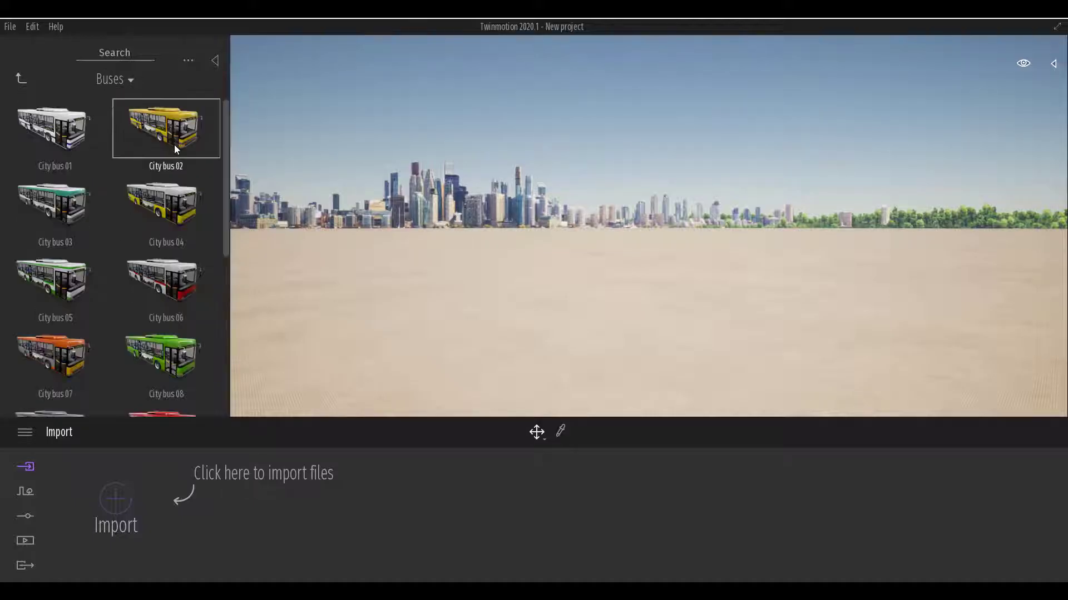
drag(58, 134, 126, 163)
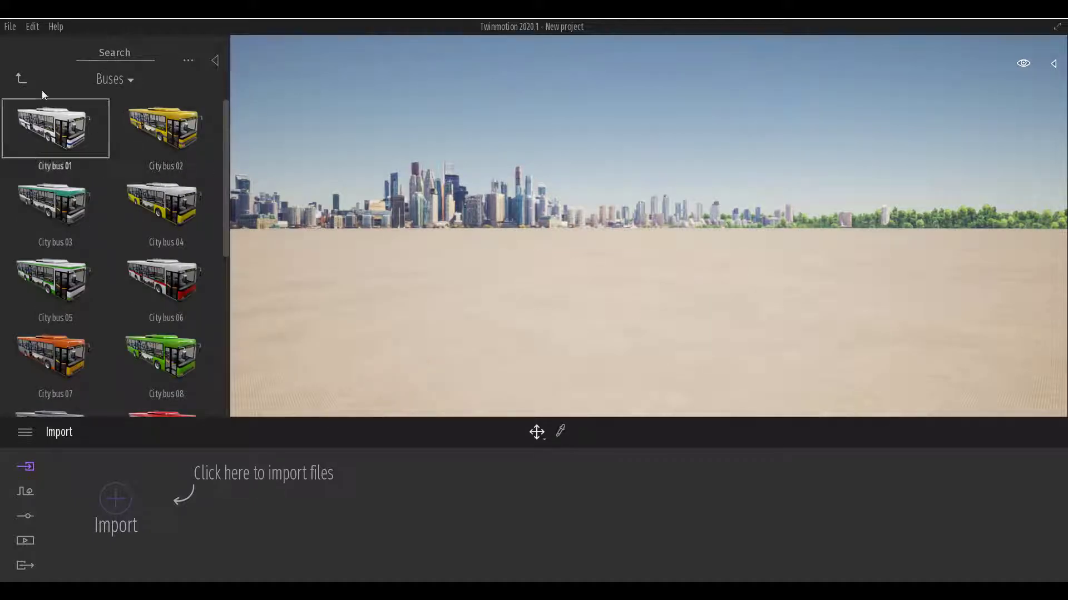
click(19, 75)
Place the animated human Amir from the Characters library on the ground and shift him sideways across the paving.
click(19, 79)
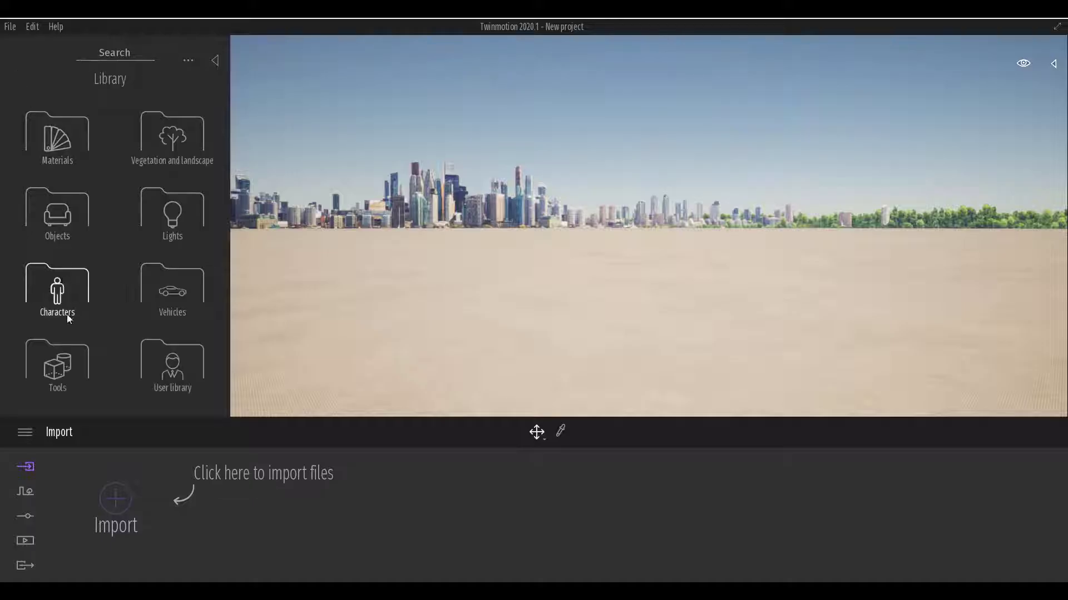
click(75, 300)
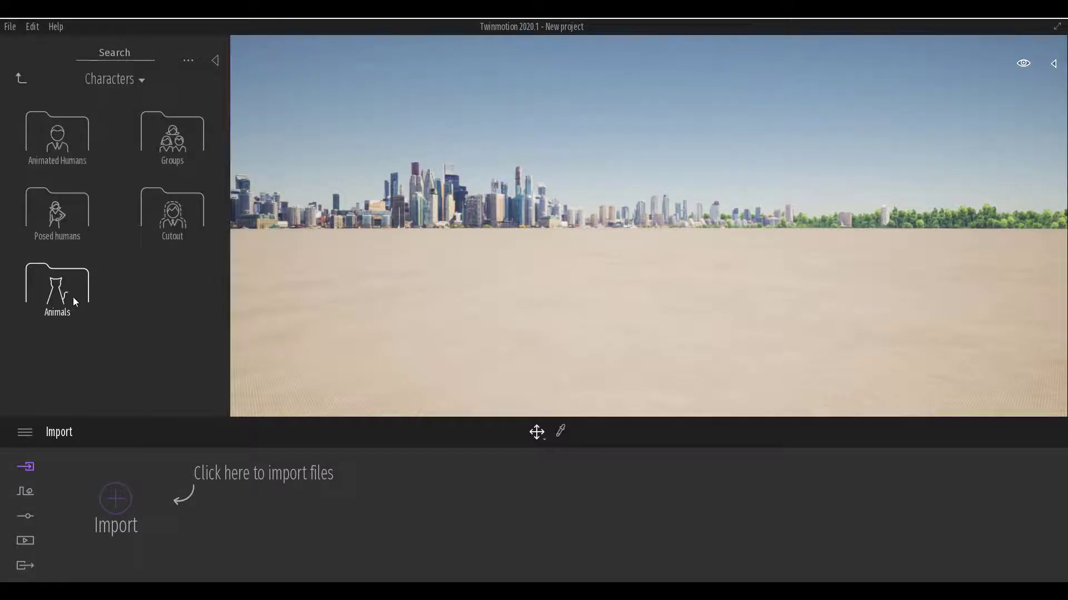
click(58, 136)
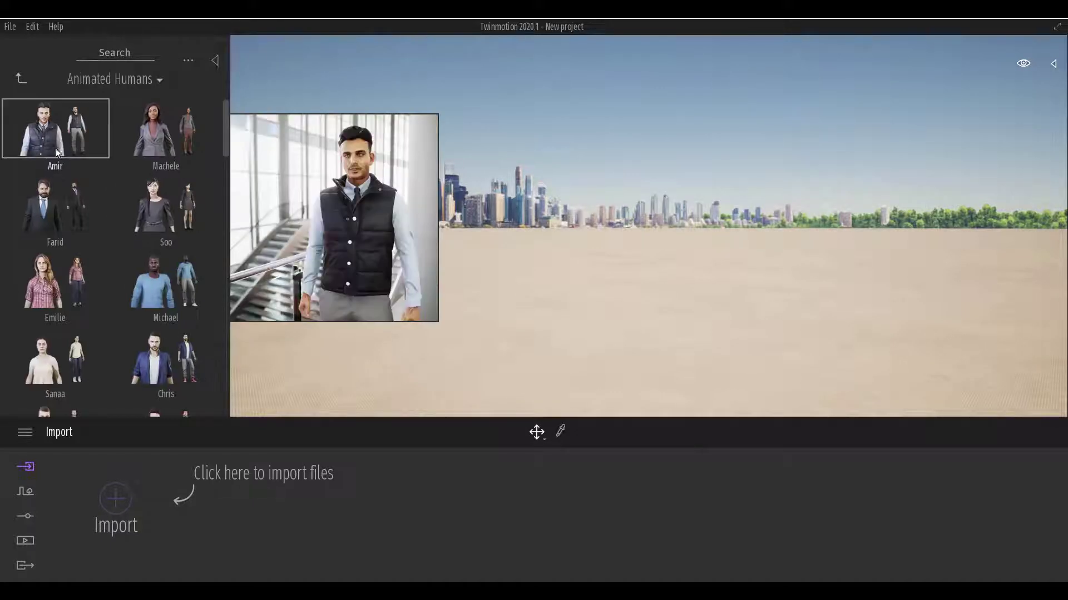
drag(55, 133, 409, 222)
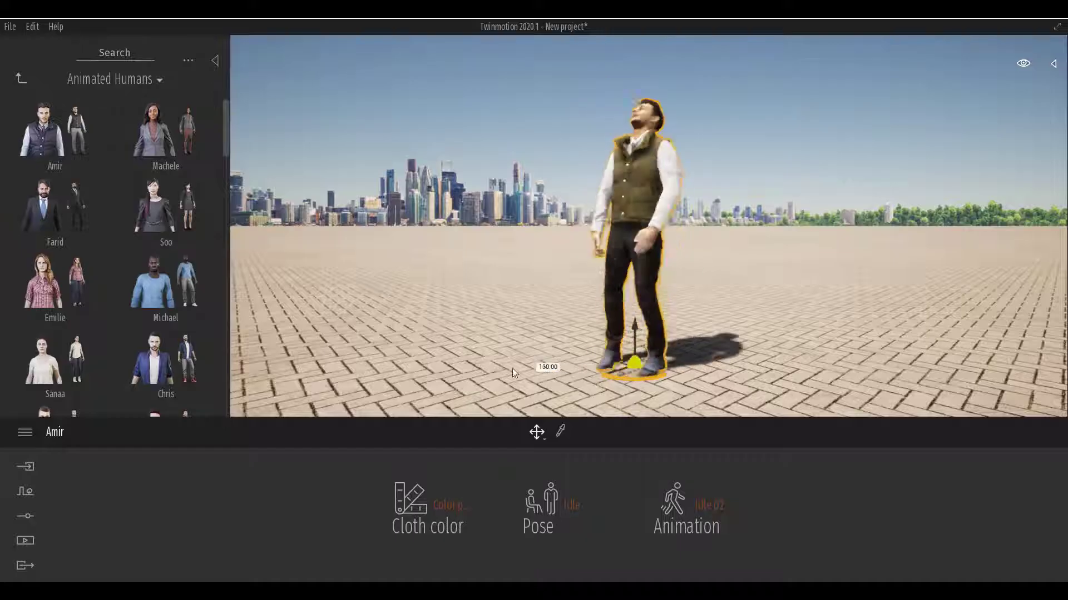
scroll(599, 330, down, 3)
middle_drag(598, 328, 611, 405)
scroll(645, 381, down, 2)
drag(653, 374, 729, 383)
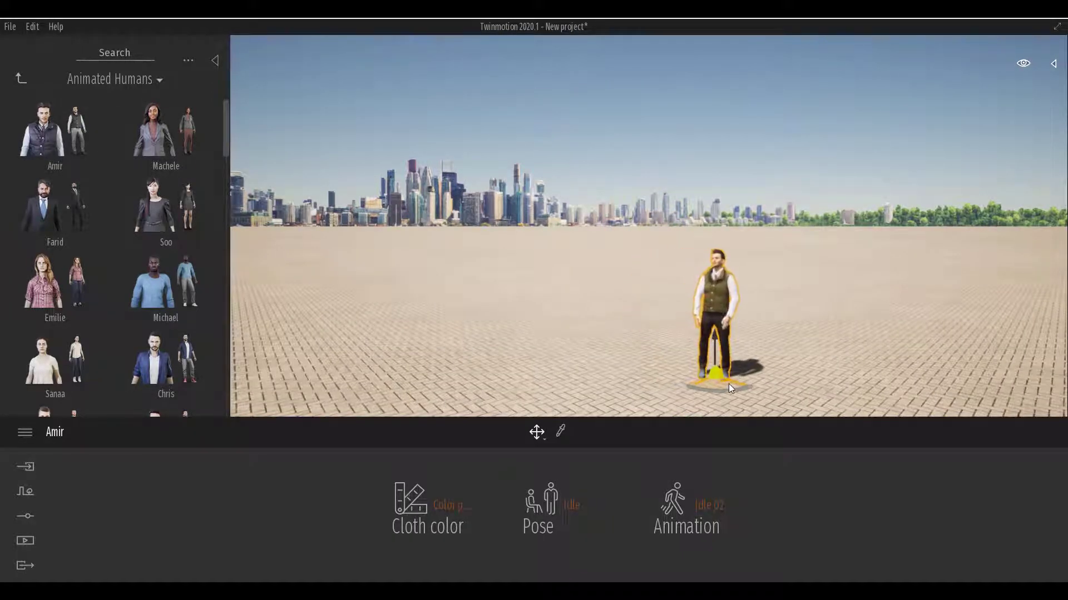
Save the scene with the man in the Videos folder as MAN_.
click(9, 31)
click(35, 136)
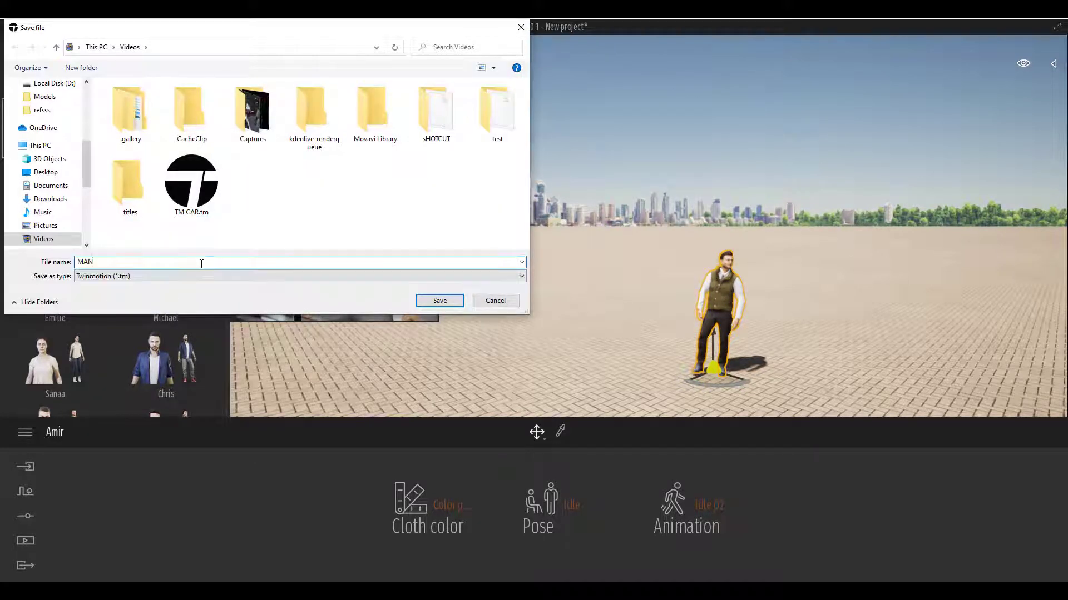
key(Return)
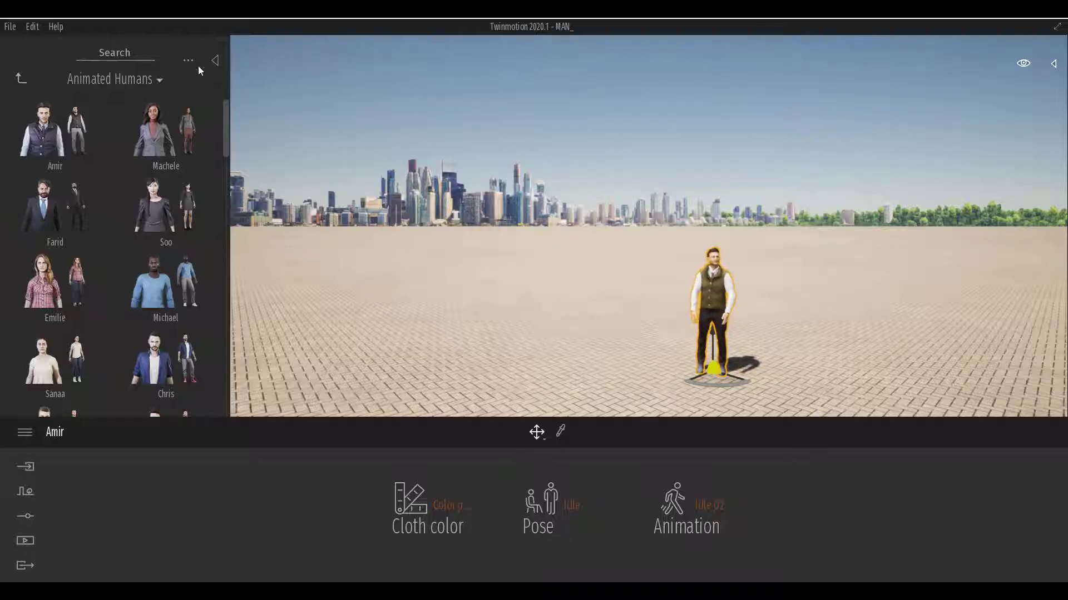
Examine the geometry import options and the supported file formats, and close the import without choosing a file.
click(10, 26)
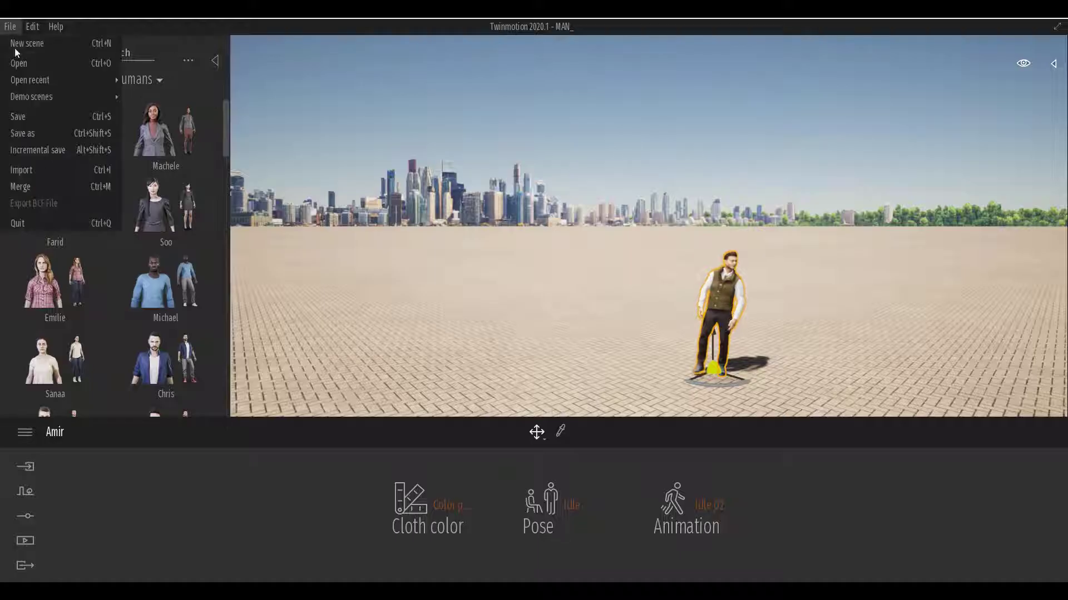
click(51, 175)
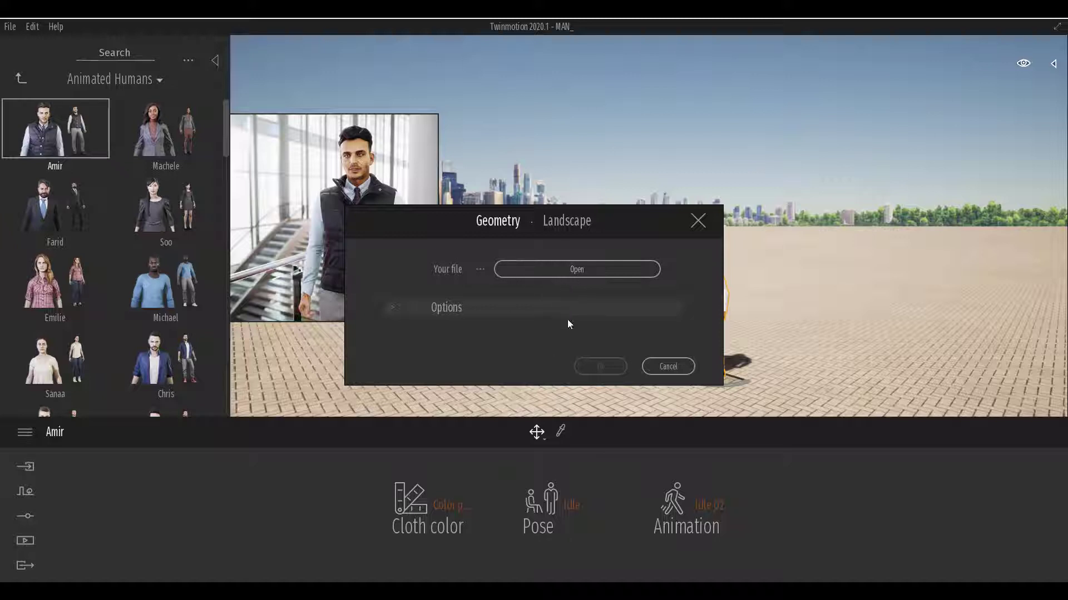
click(392, 308)
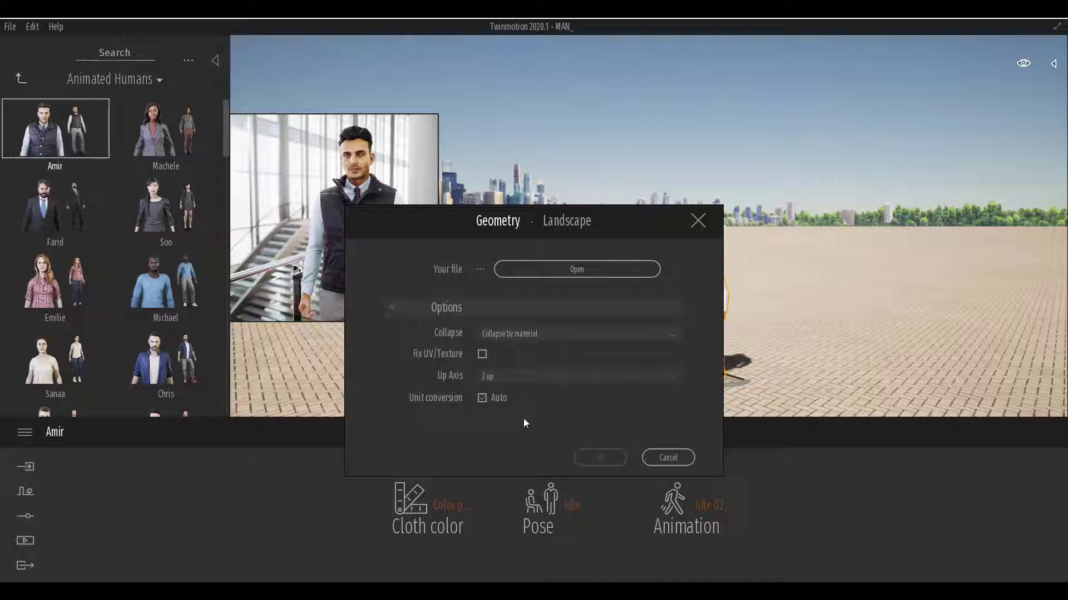
click(538, 269)
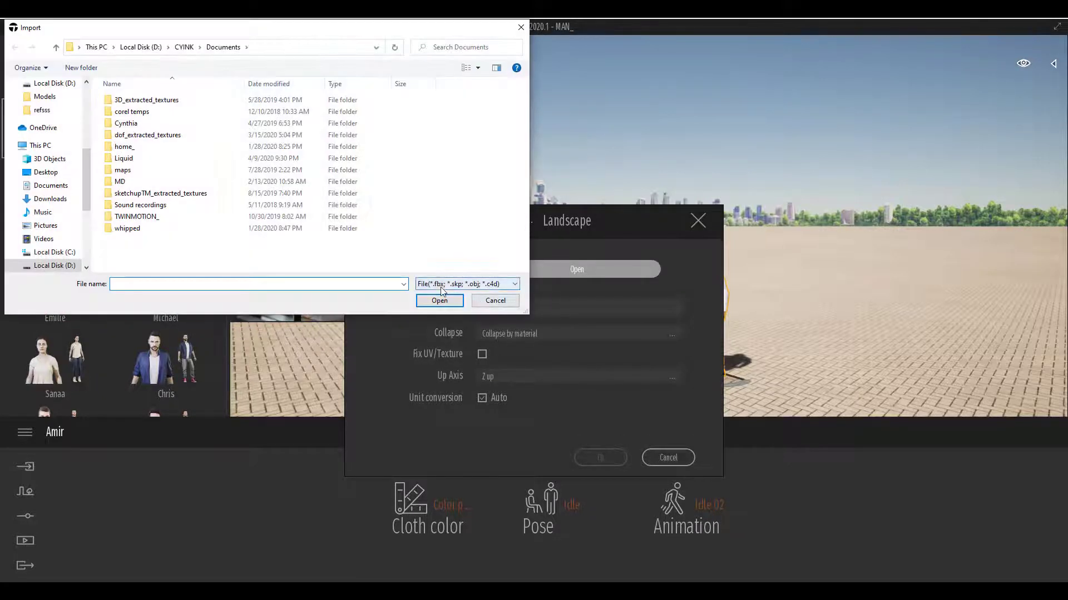
click(496, 300)
click(697, 221)
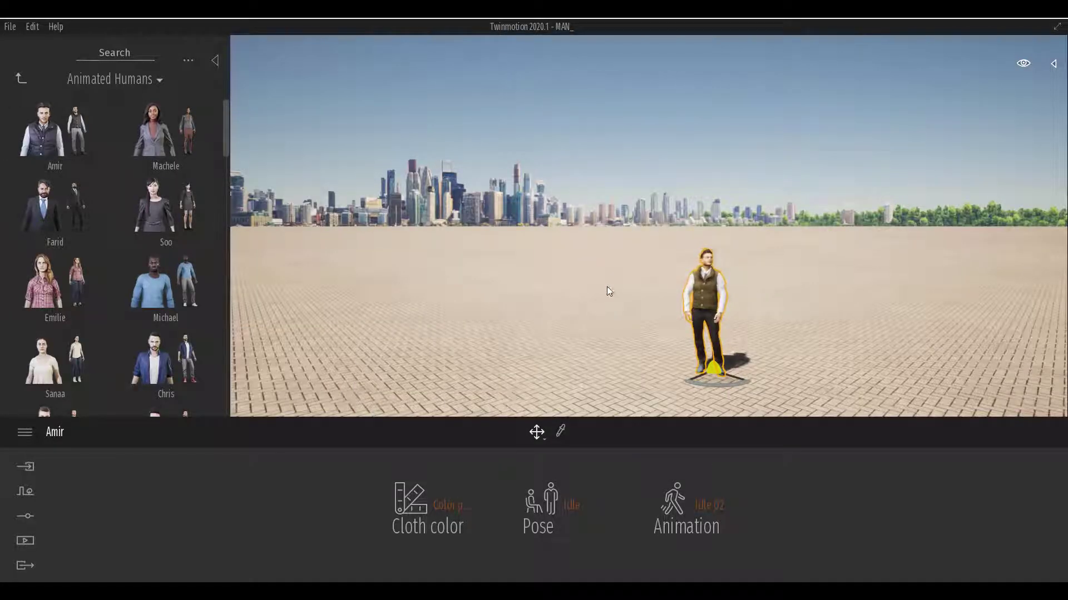
Merge TM CAR.tm from the Videos folder into the current scene with the default options.
click(6, 28)
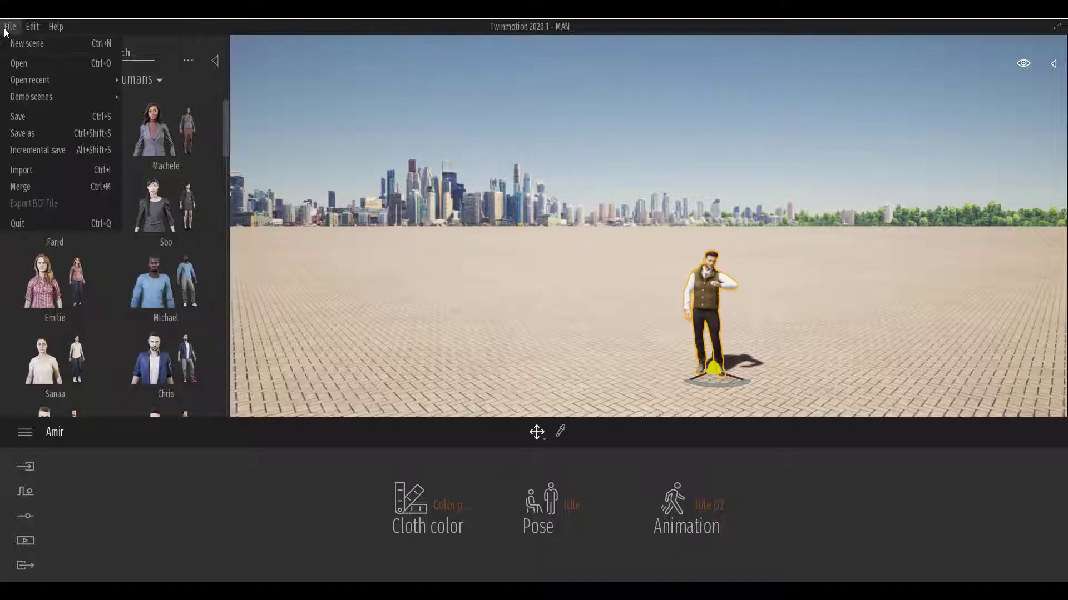
click(34, 188)
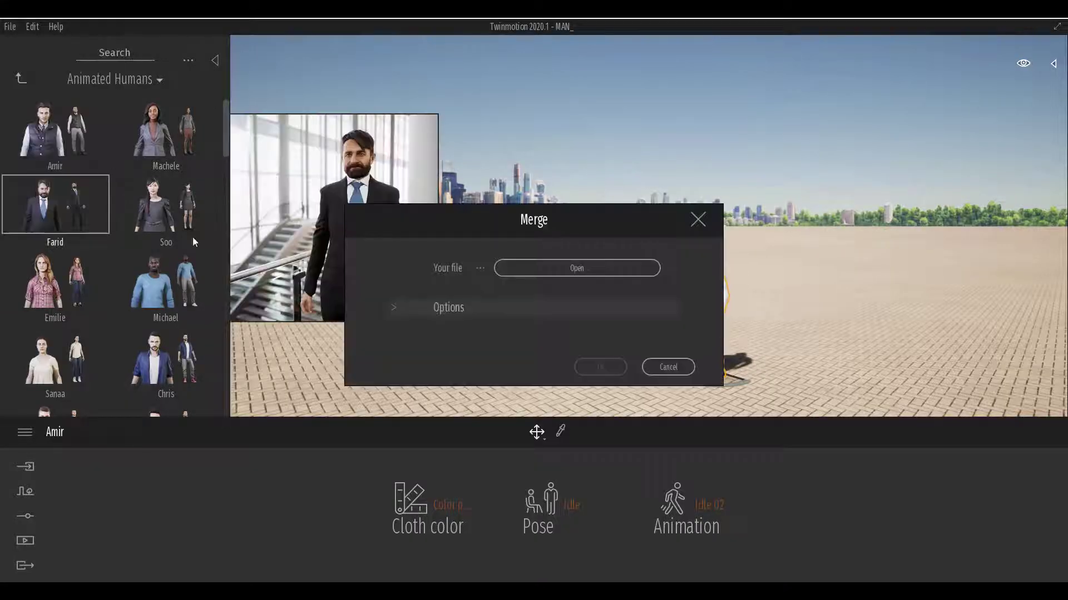
click(553, 269)
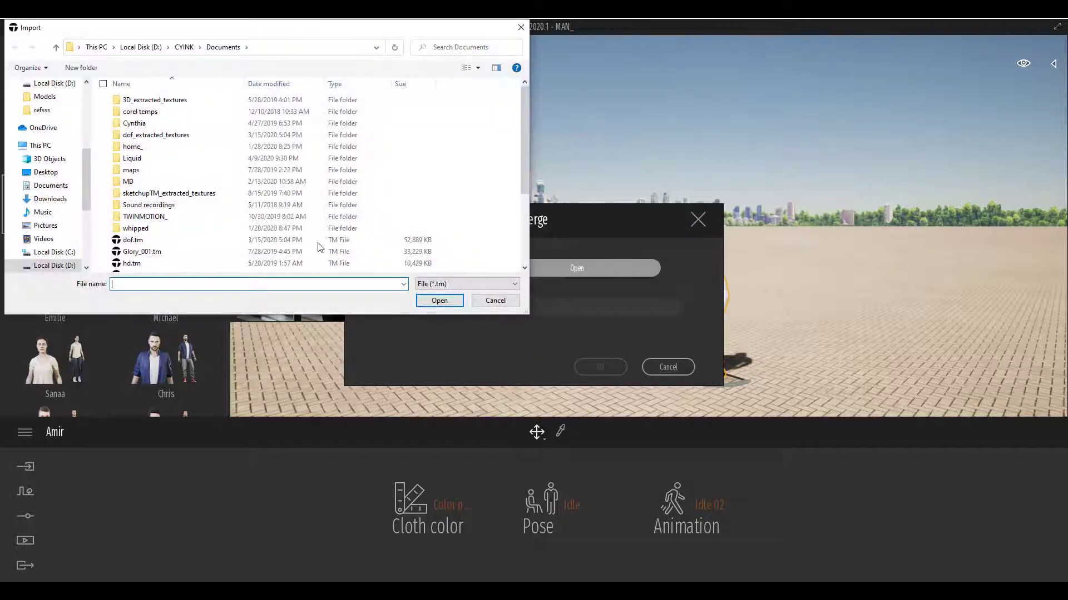
click(39, 239)
drag(86, 191, 85, 210)
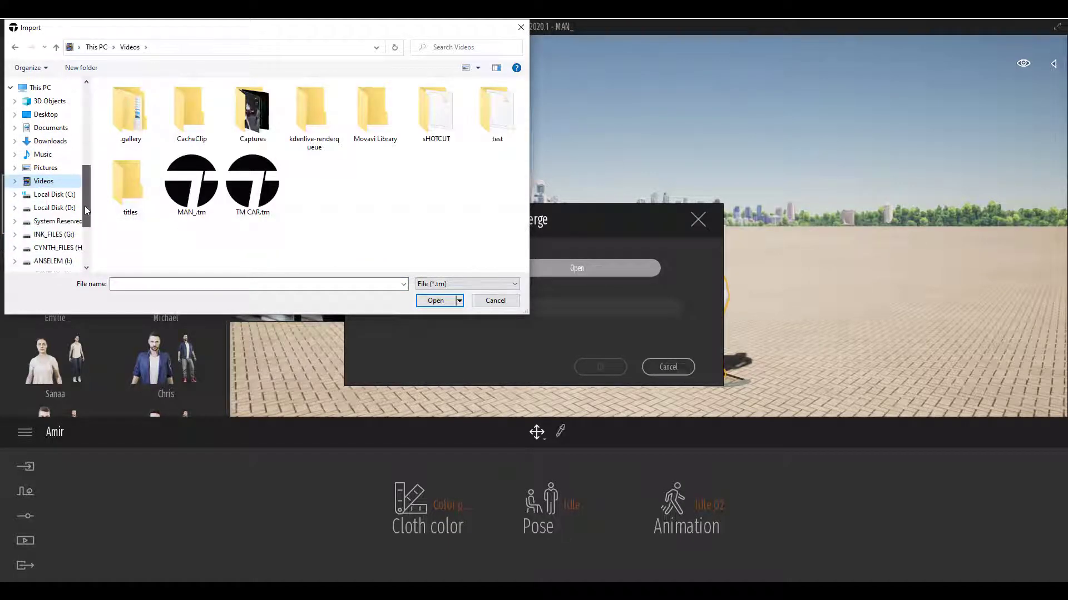
click(258, 197)
click(435, 301)
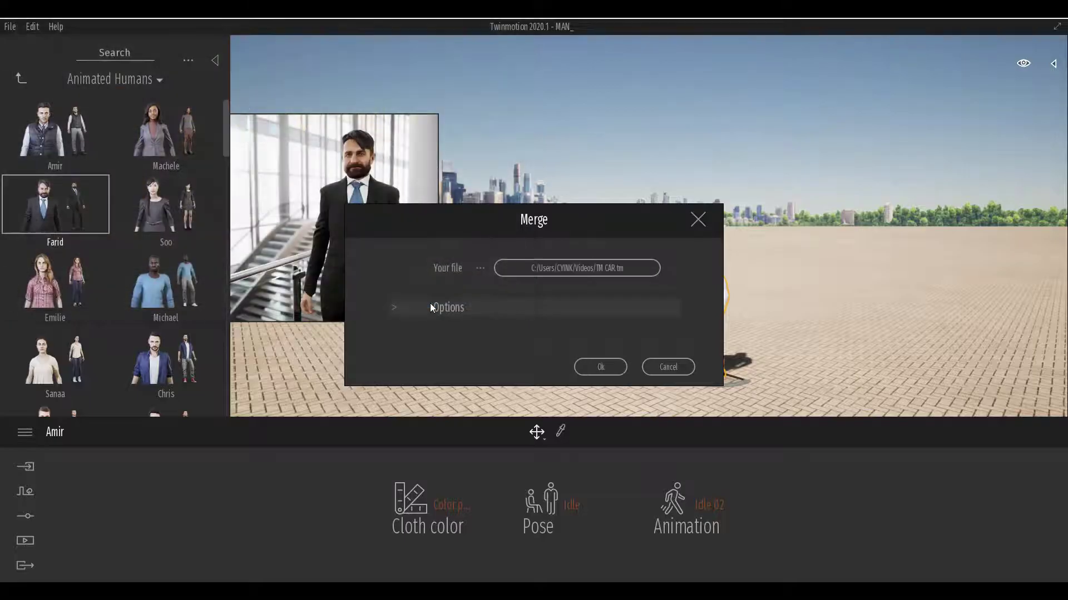
click(599, 368)
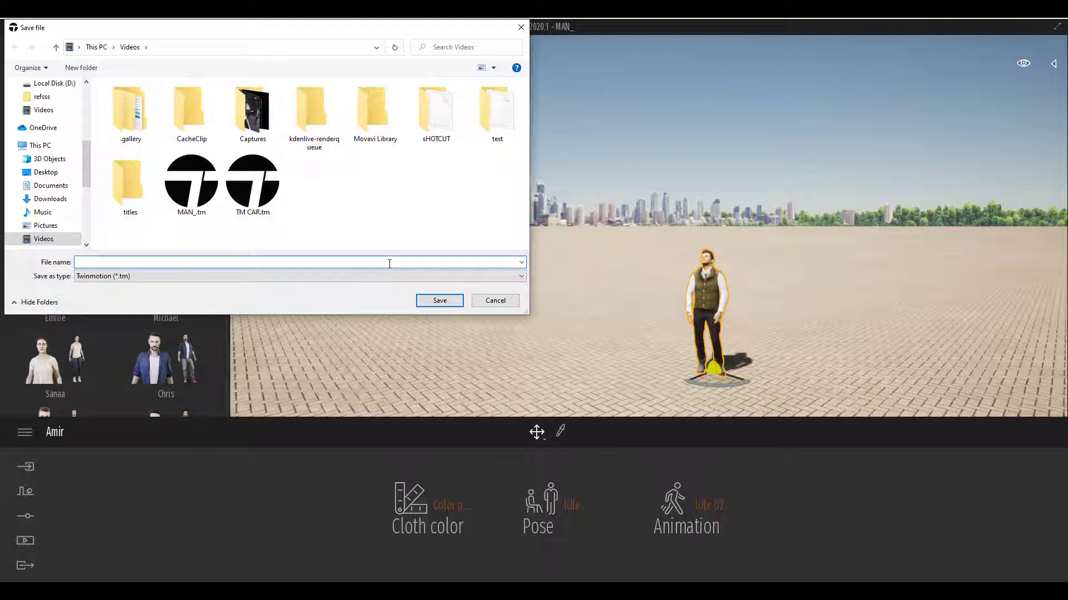
Save the merged project in the Videos folder as CAR_MAN.
text(CAR_MAN\)
key(Return)
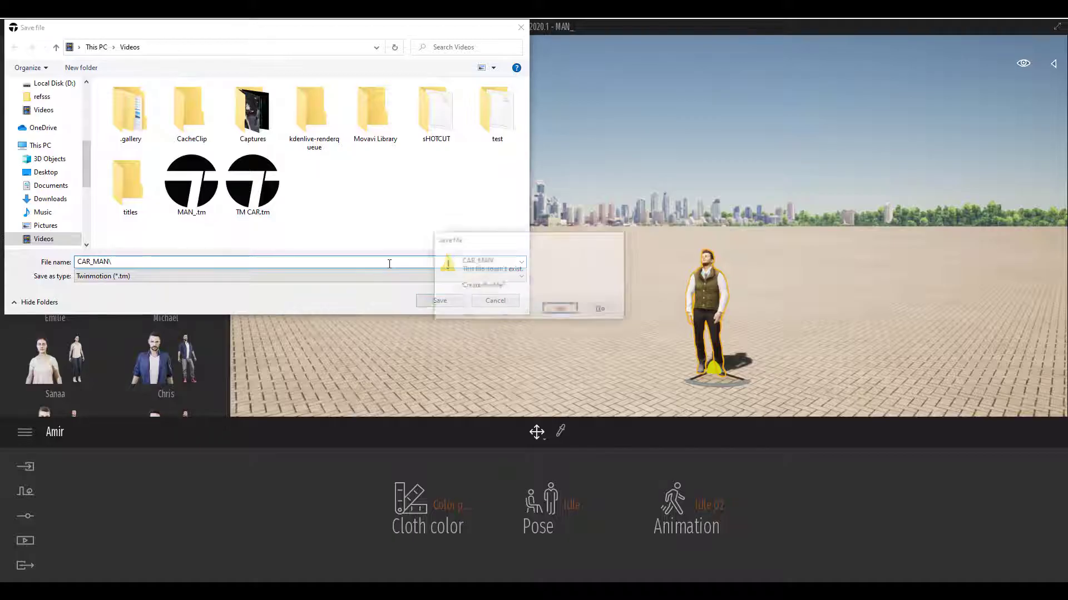
click(603, 311)
key(BackSpace)
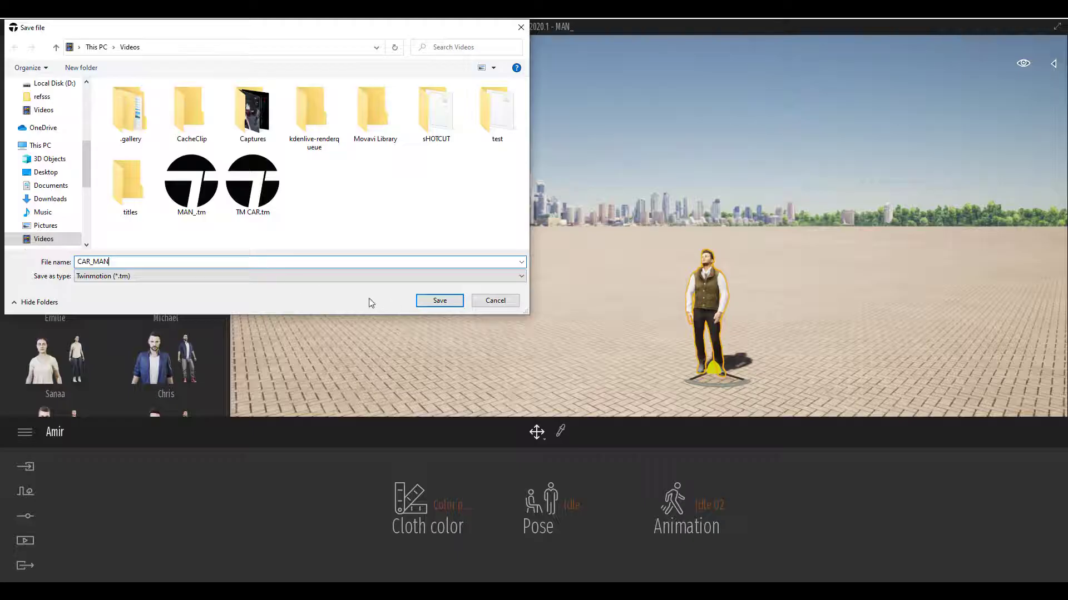
click(437, 301)
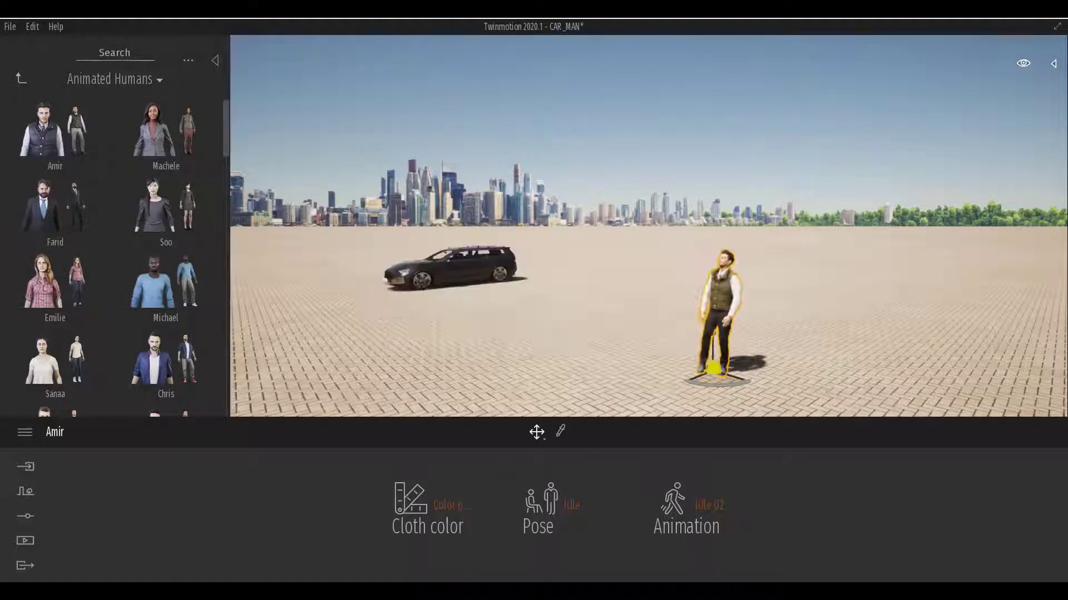
Examine the car and the man together in the merged scene from several distances and viewing angles.
click(476, 334)
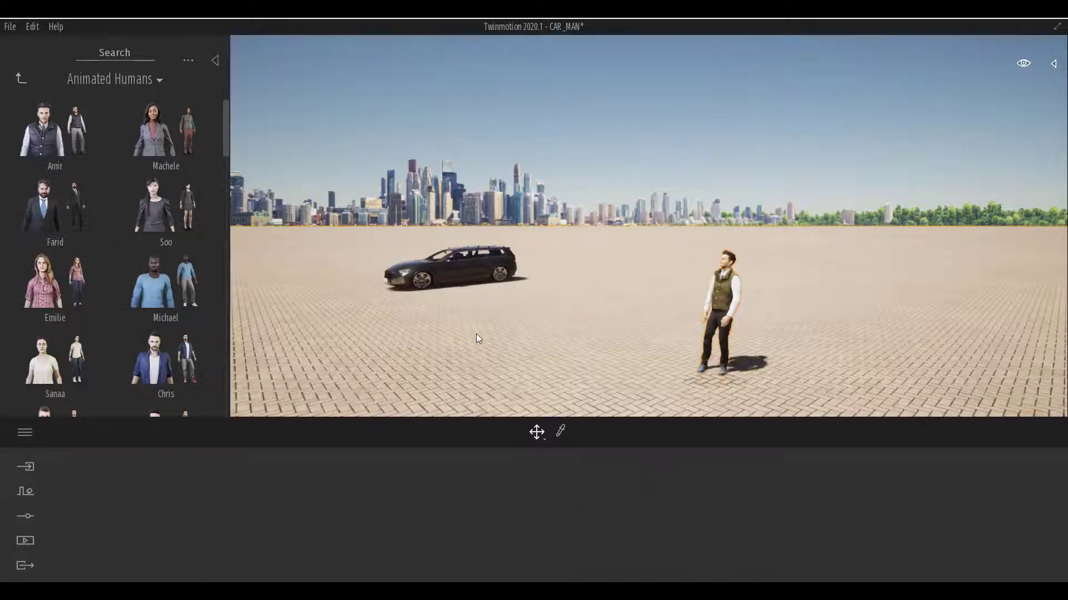
middle_drag(475, 334, 552, 350)
scroll(471, 326, down, 3)
right_drag(552, 349, 667, 312)
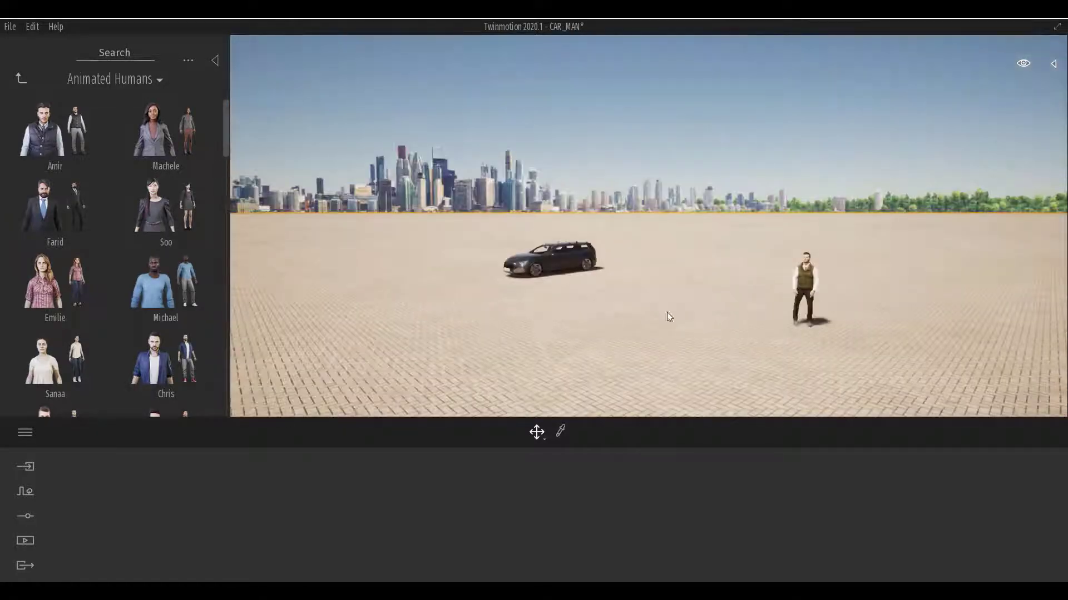
click(800, 289)
right_drag(801, 283, 766, 286)
key(f)
mouse_move(669, 295)
right_down()
mouse_move(659, 292)
mouse_move(684, 295)
right_up()
shift+middle_drag(595, 250, 911, 290)
shift+middle_drag(595, 289, 695, 339)
scroll(521, 269, down, 3)
right_drag(716, 322, 681, 314)
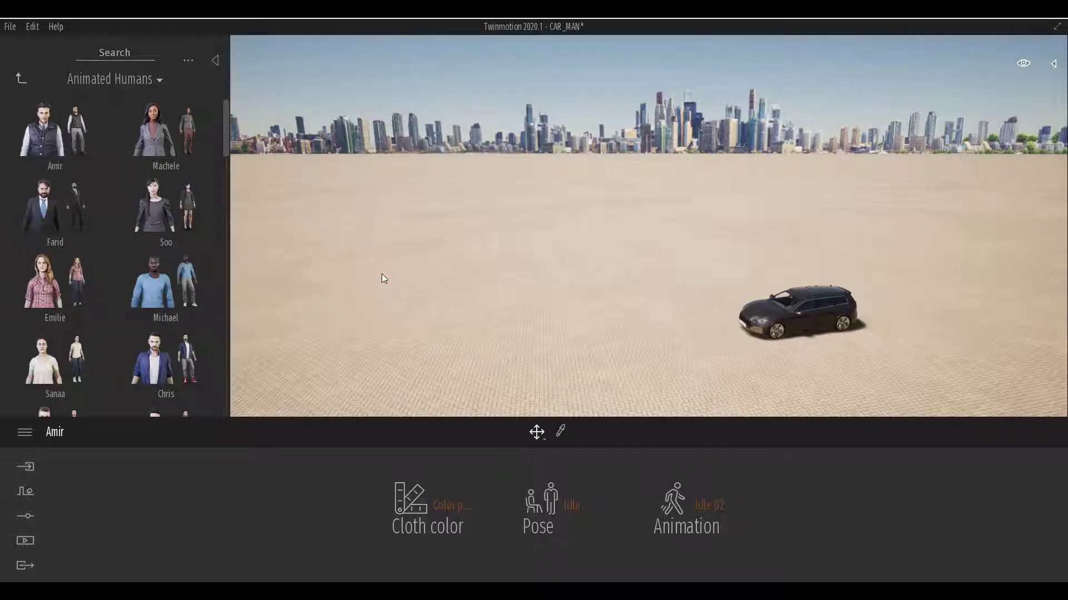
Leave the CAR_MAN project and start a new empty scene.
click(11, 27)
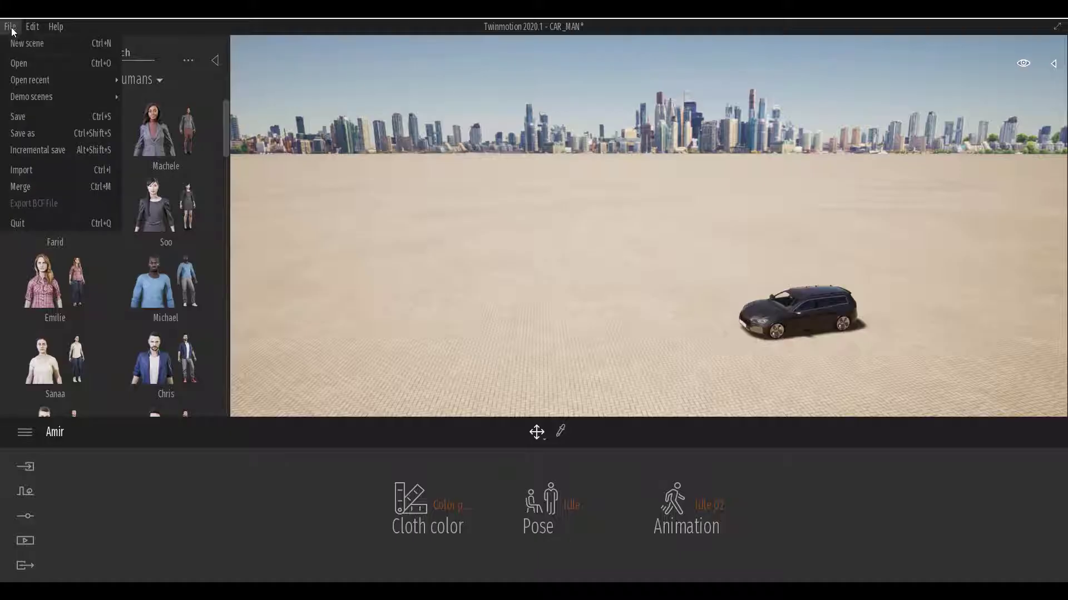
click(35, 46)
click(562, 347)
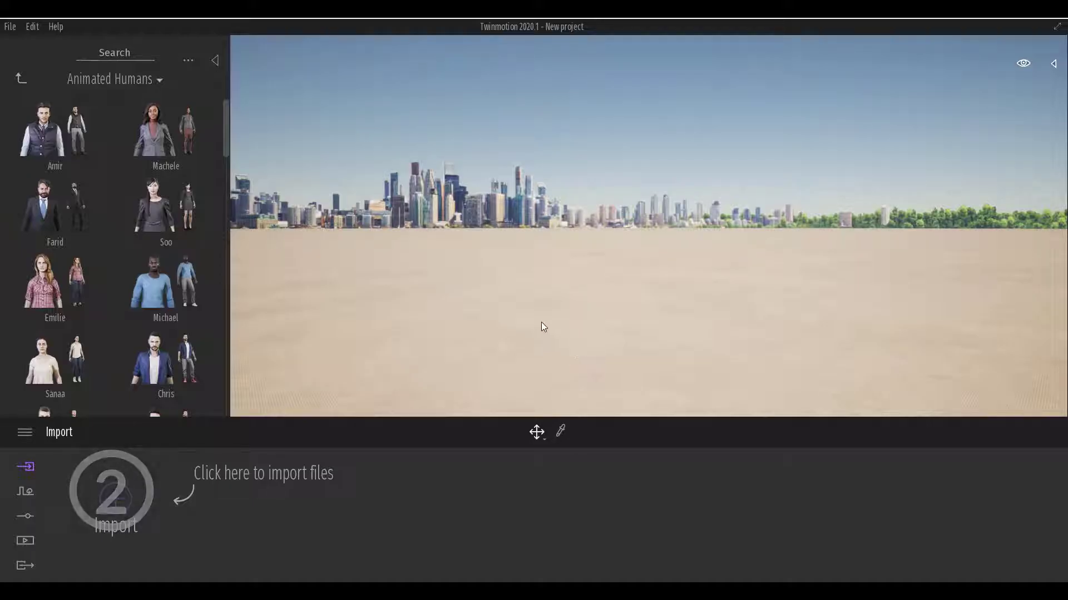
Place a Water jet 03 particle effect from the object library on the ground of the new scene.
click(20, 79)
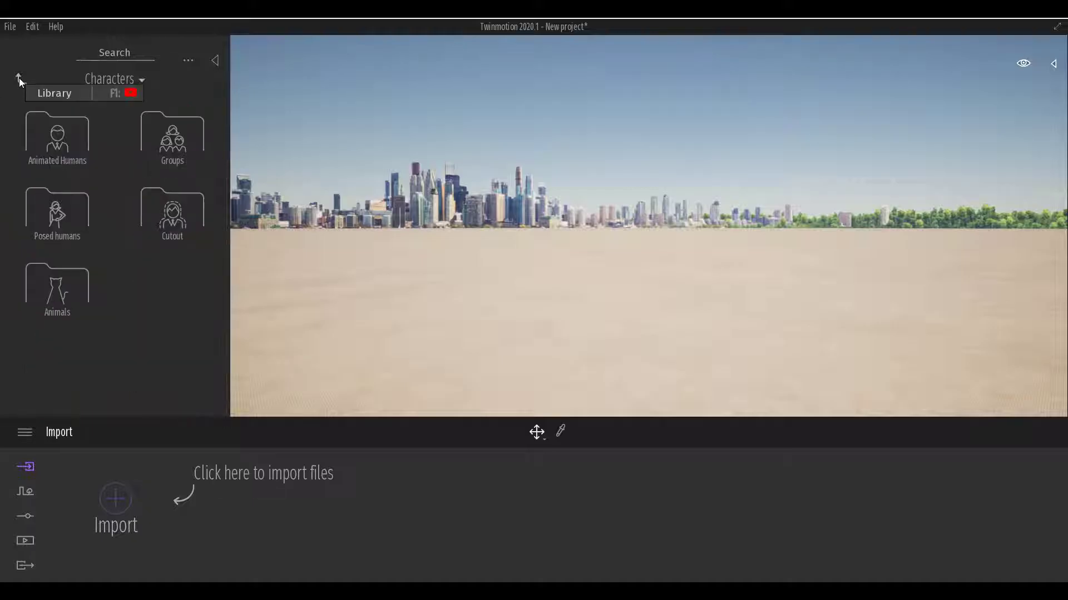
click(19, 78)
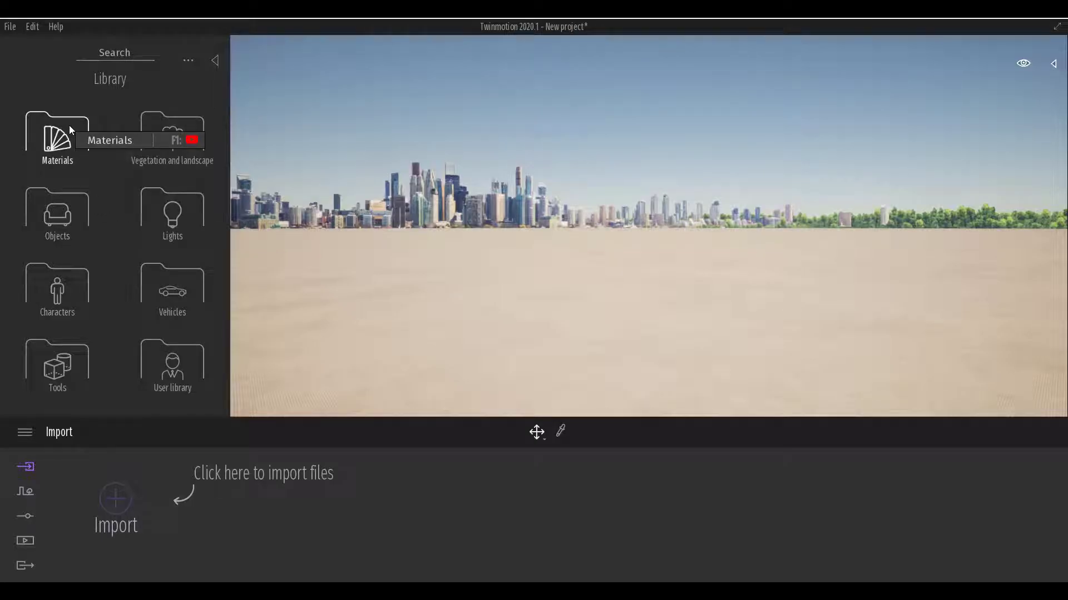
drag(69, 125, 65, 171)
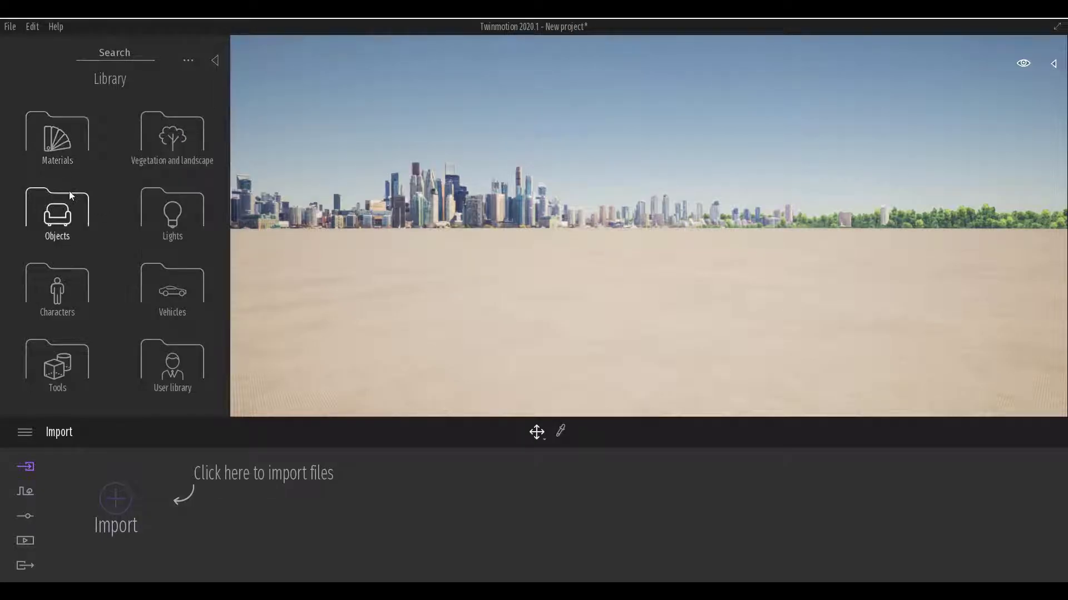
click(58, 214)
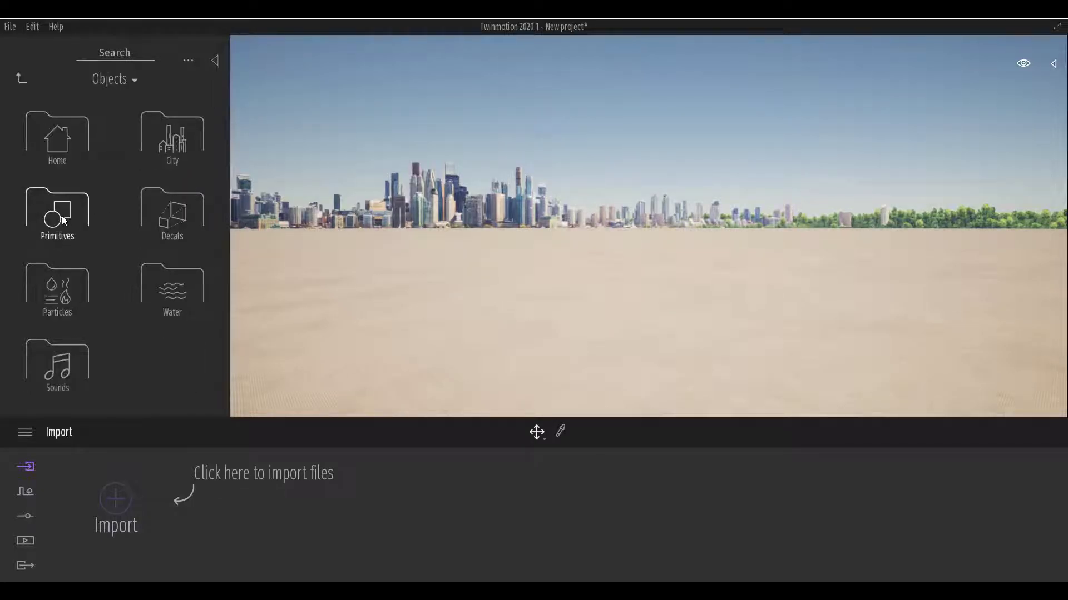
click(56, 286)
scroll(65, 300, down, 5)
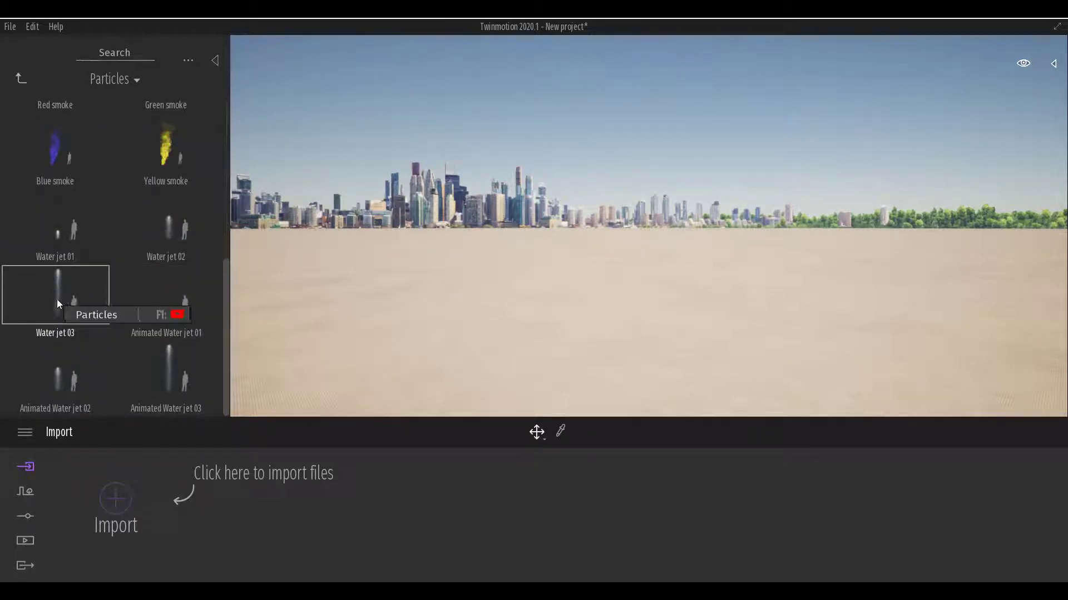
drag(54, 294, 473, 377)
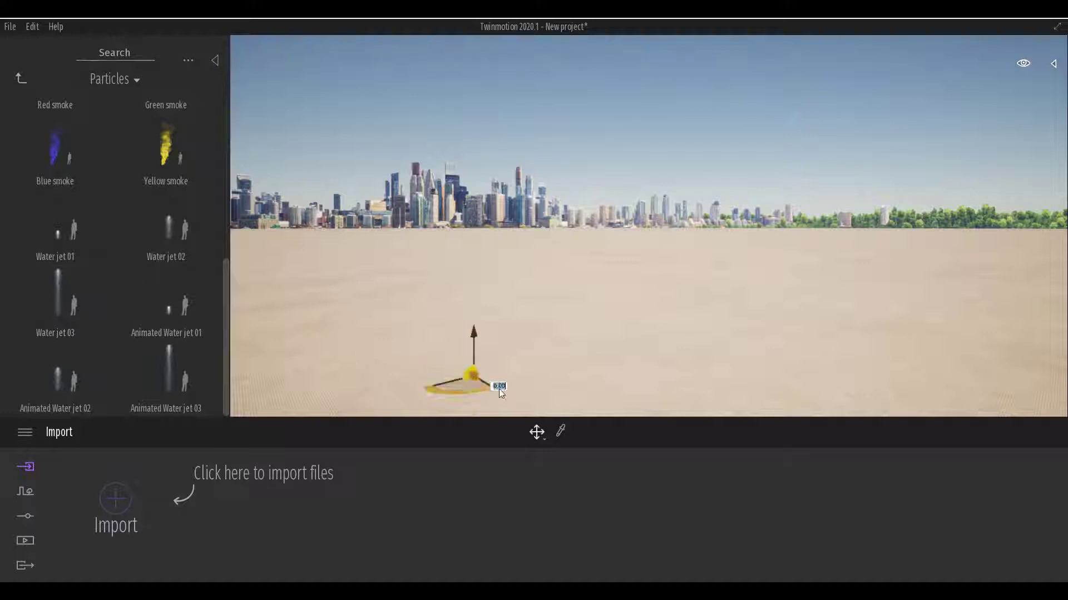
Change the scene's day time from daylight to dusk so the ground is dark and the city lights glow.
click(1024, 65)
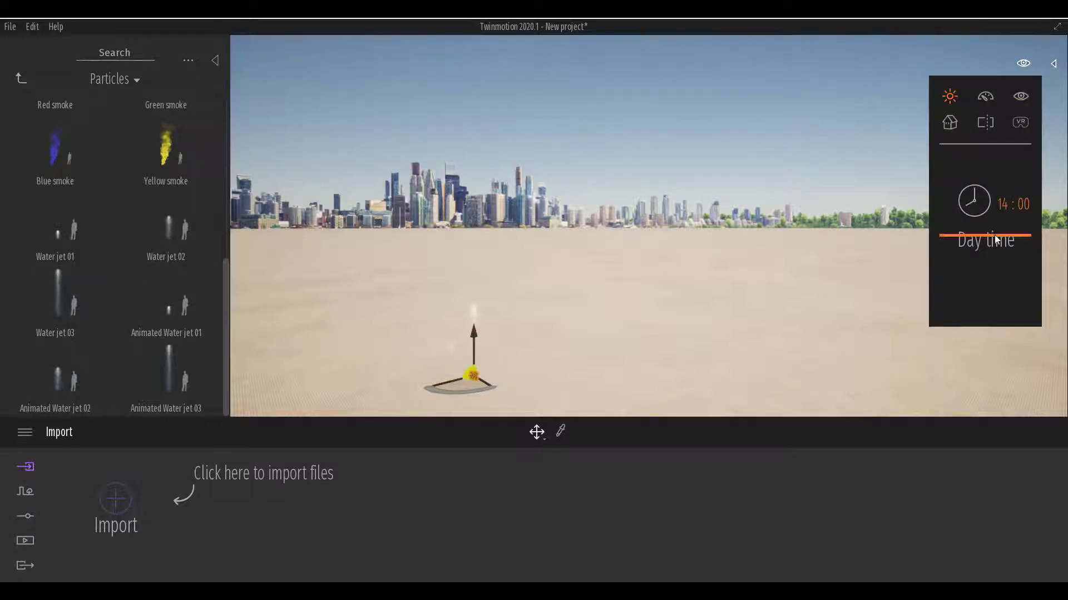
drag(985, 275, 1001, 281)
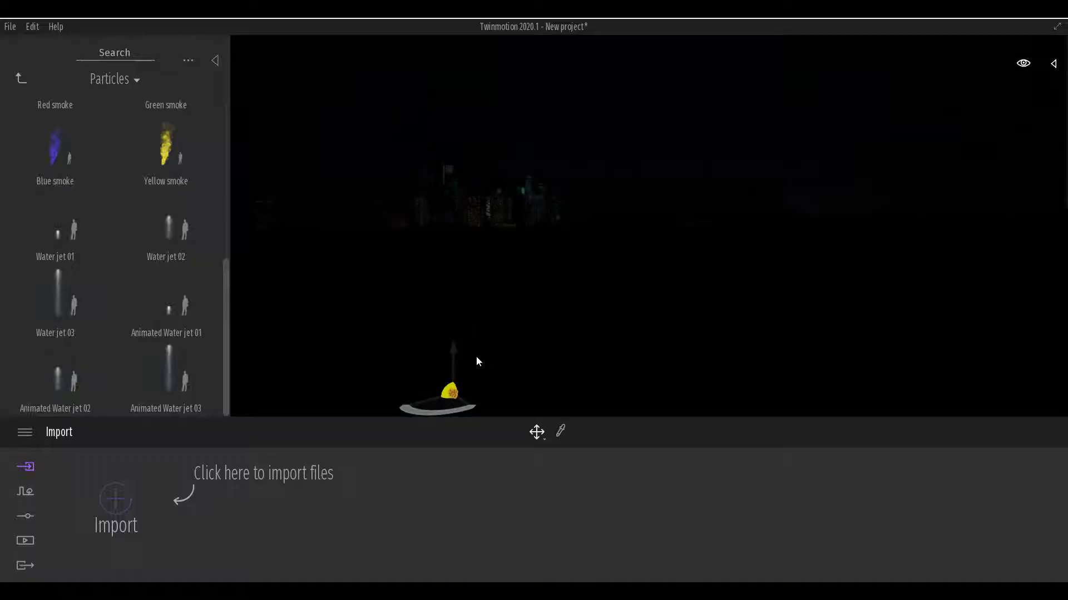
shift+middle_drag(472, 336, 473, 377)
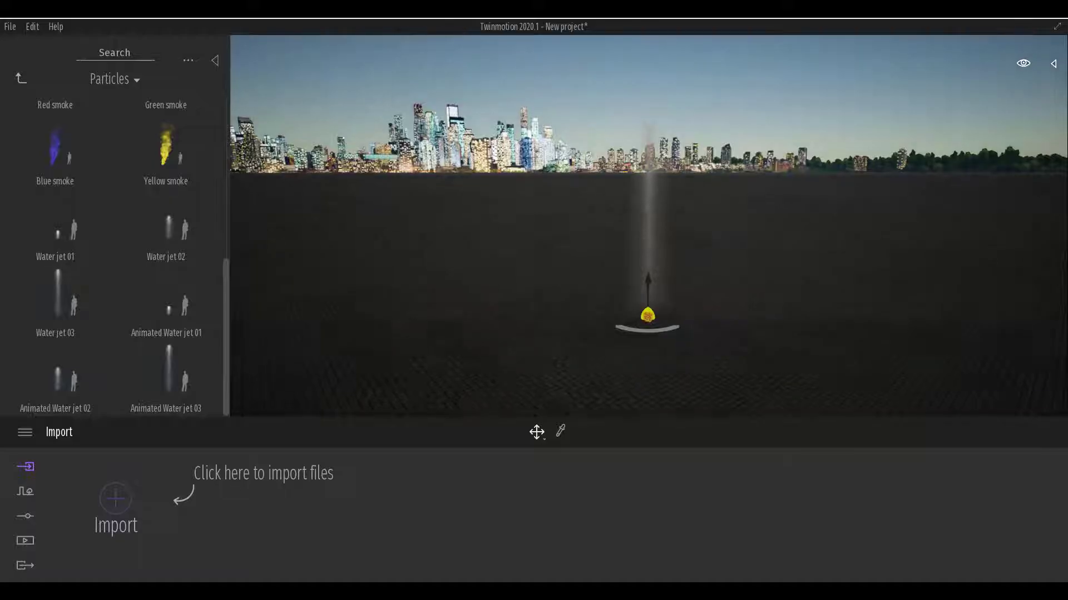
Move the water jet closer to the viewer and delete it from the scene.
drag(648, 316, 534, 390)
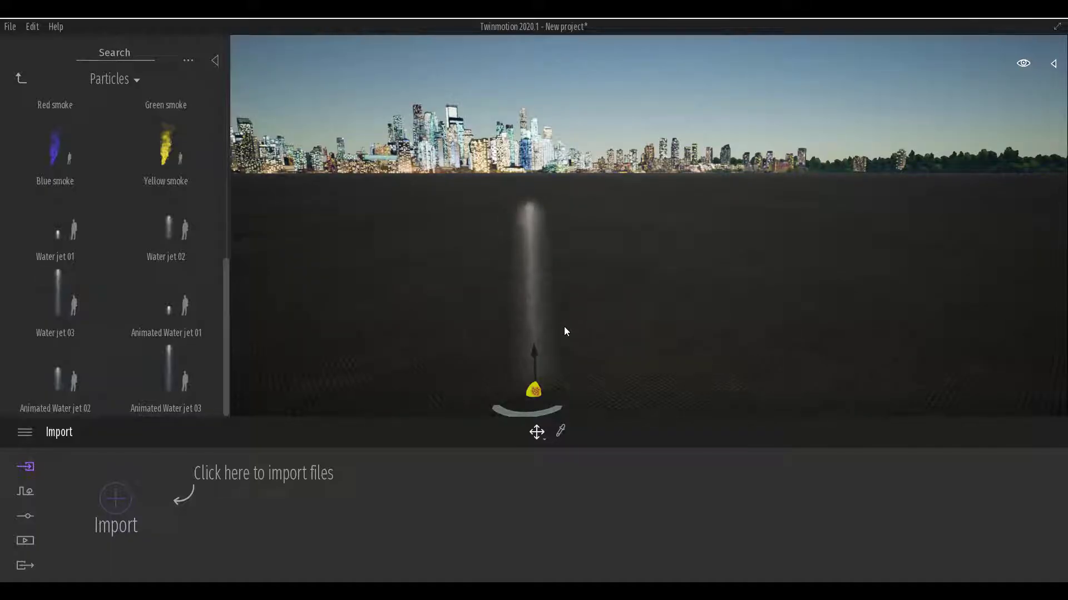
key(Delete)
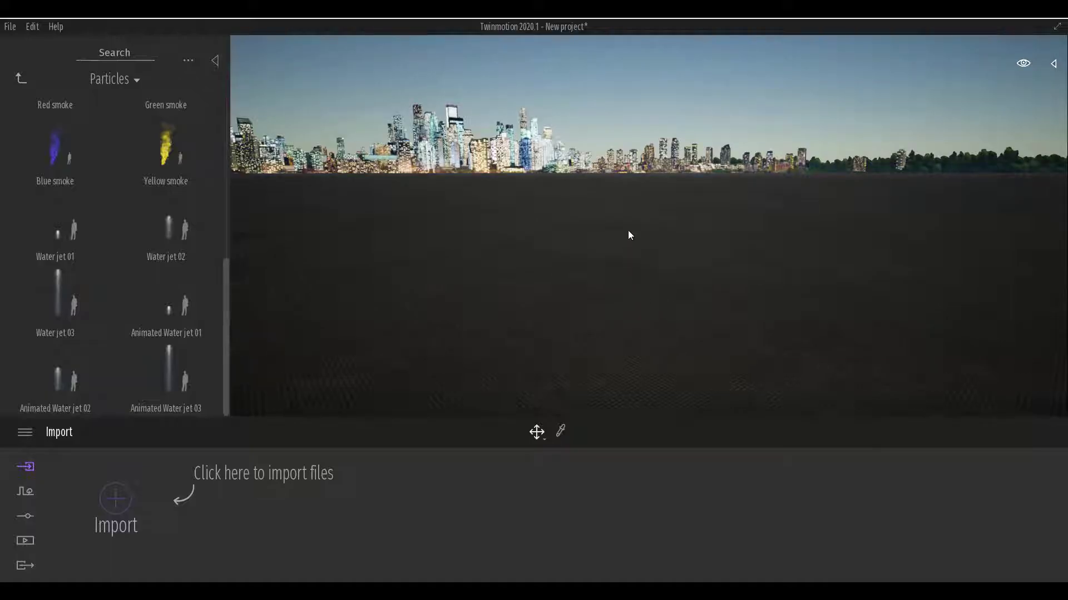
Place a Spot light from the library above the dark ground and turn on its haze.
click(22, 75)
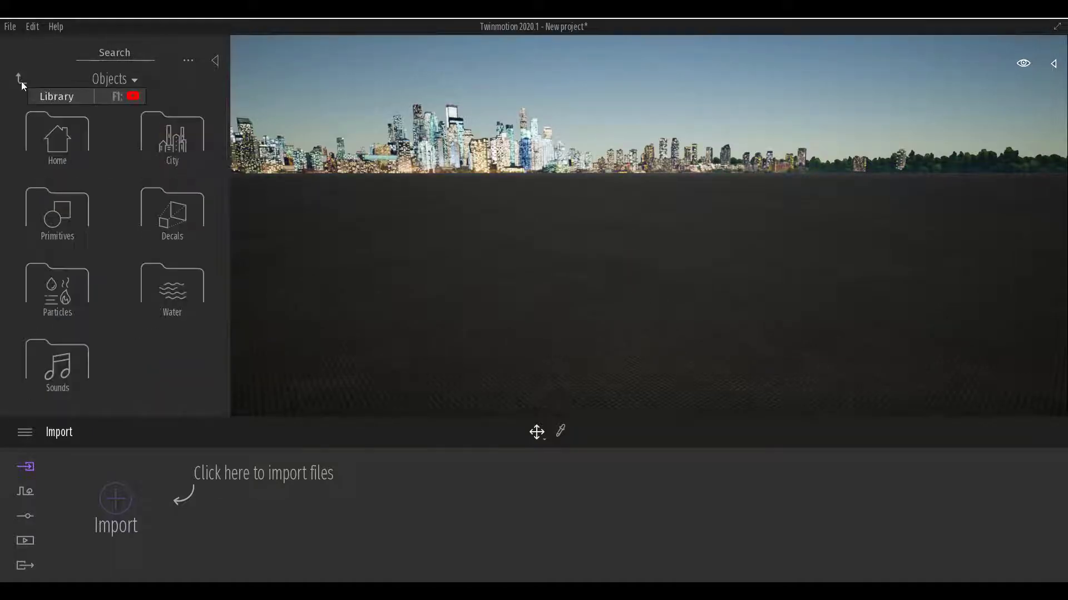
click(21, 80)
click(195, 213)
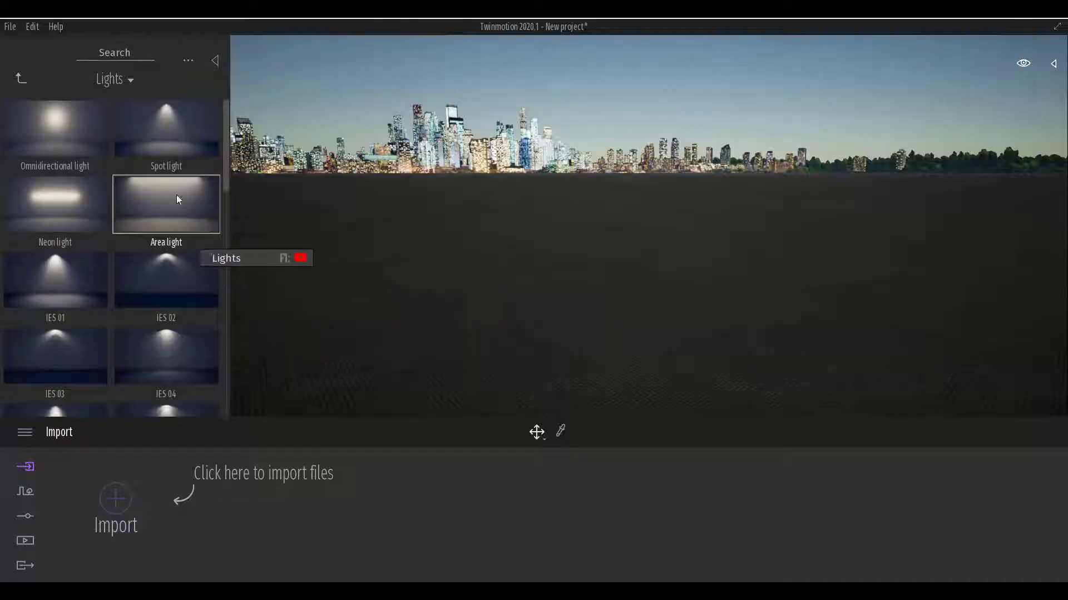
drag(161, 139, 591, 150)
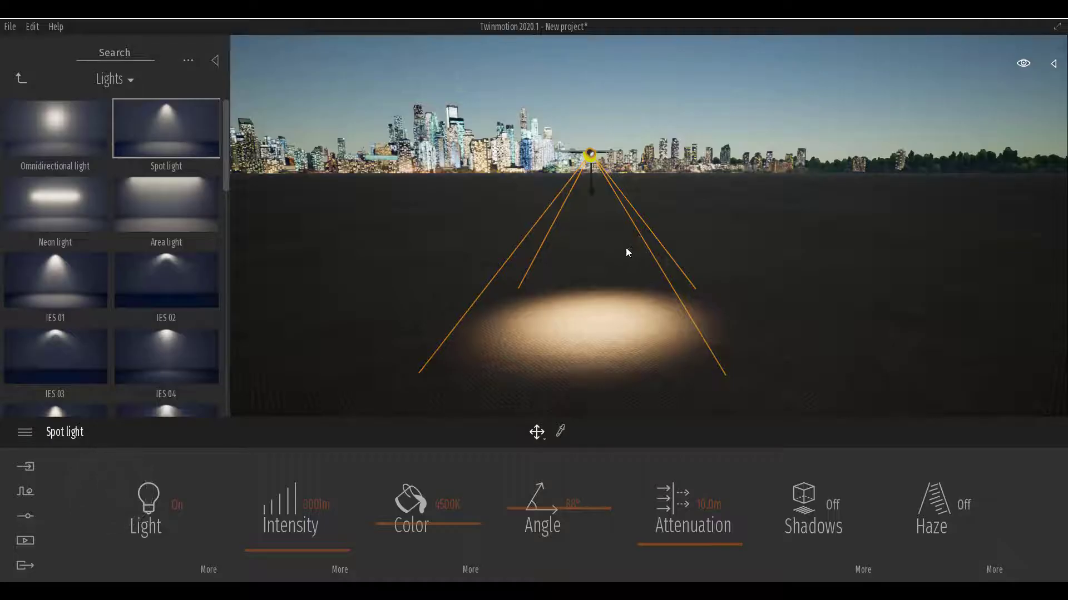
scroll(625, 250, down, 1)
click(961, 505)
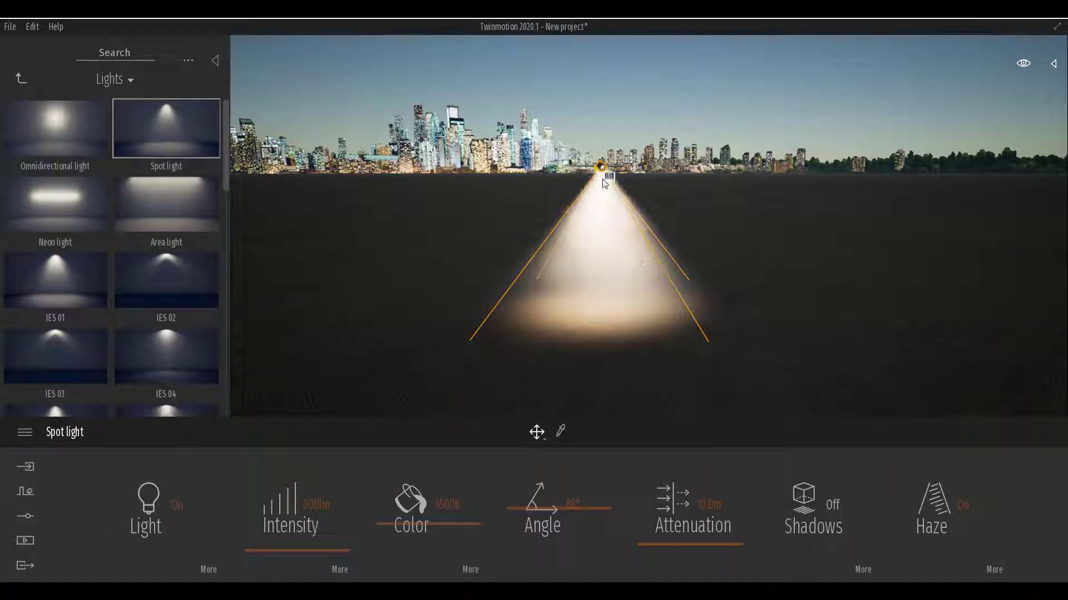
Place a Box 1m primitive on the ground inside the spot light's beam.
click(21, 78)
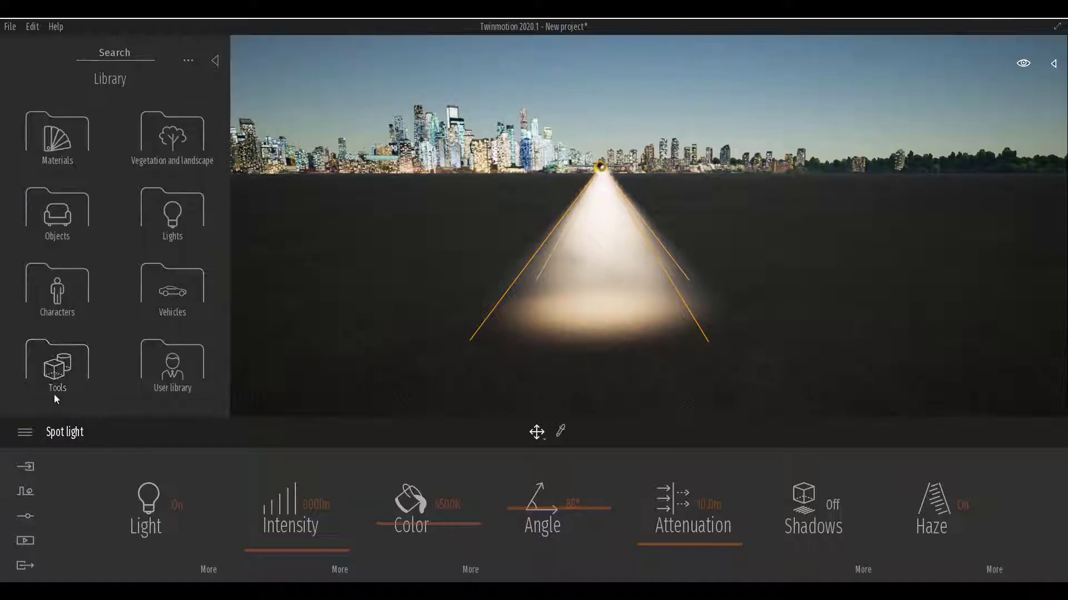
click(54, 224)
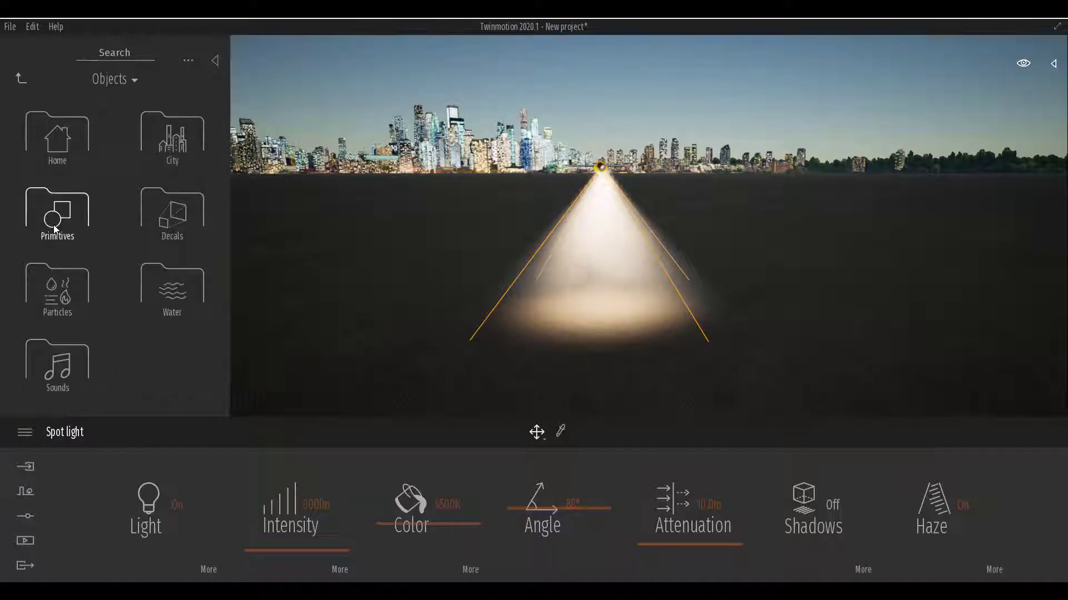
click(55, 226)
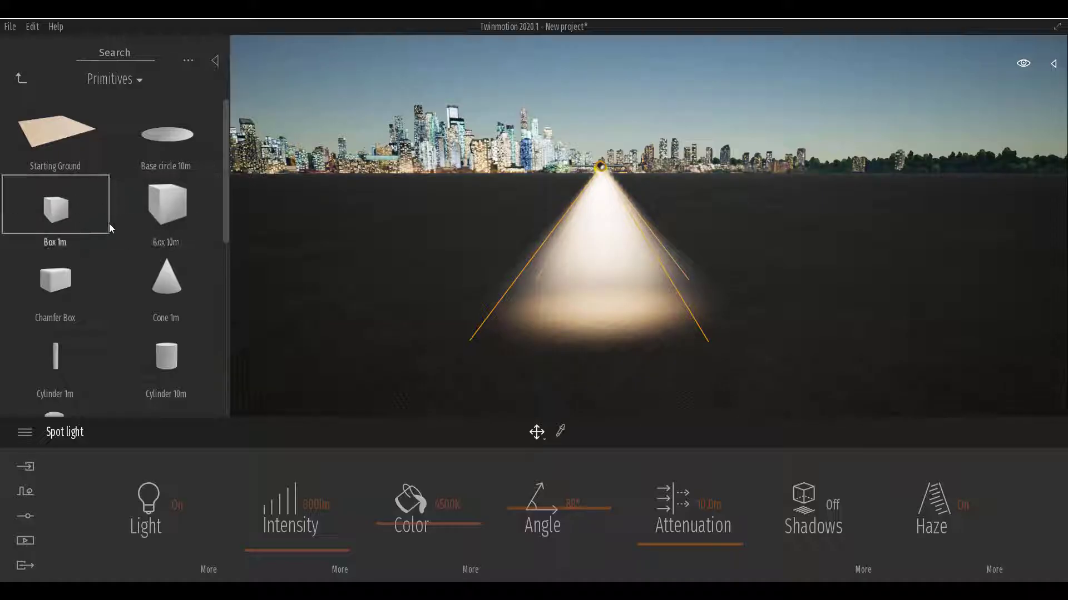
drag(109, 223, 595, 325)
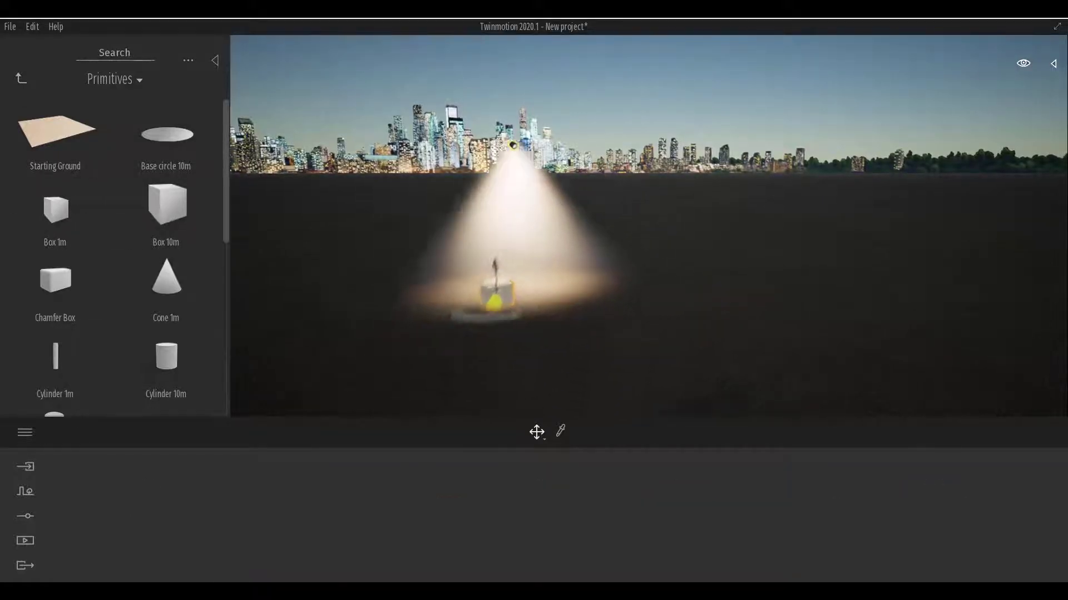
middle_drag(736, 392, 695, 343)
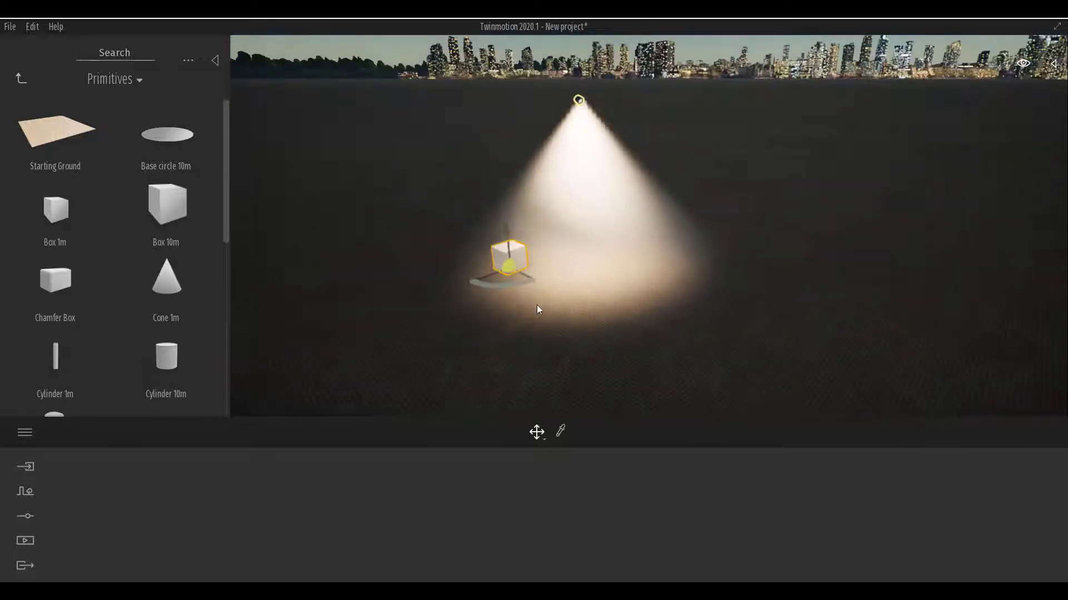
middle_drag(537, 305, 597, 378)
scroll(619, 309, down, 2)
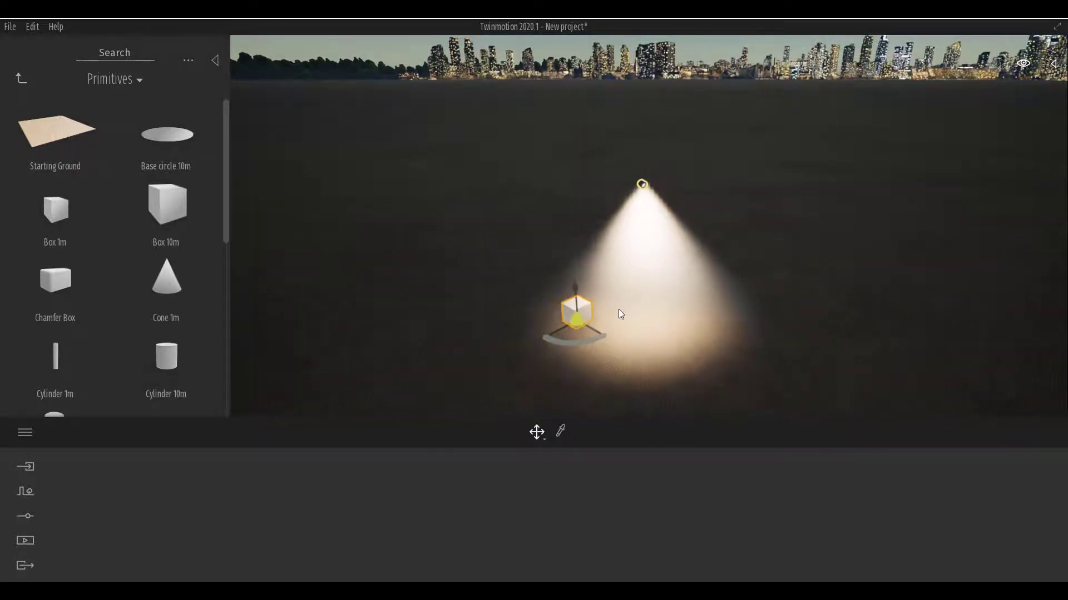
Scale the box lengthwise, sideways and vertically, and enlarge it overall, to form a wide, thin slab under the spot light.
click(535, 434)
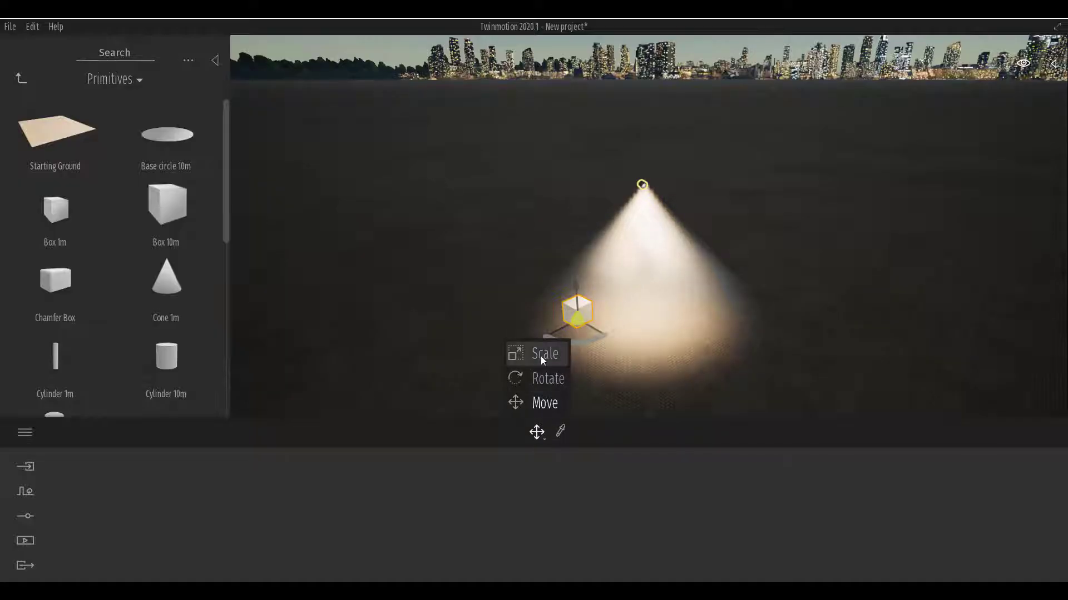
click(542, 356)
drag(606, 338, 652, 409)
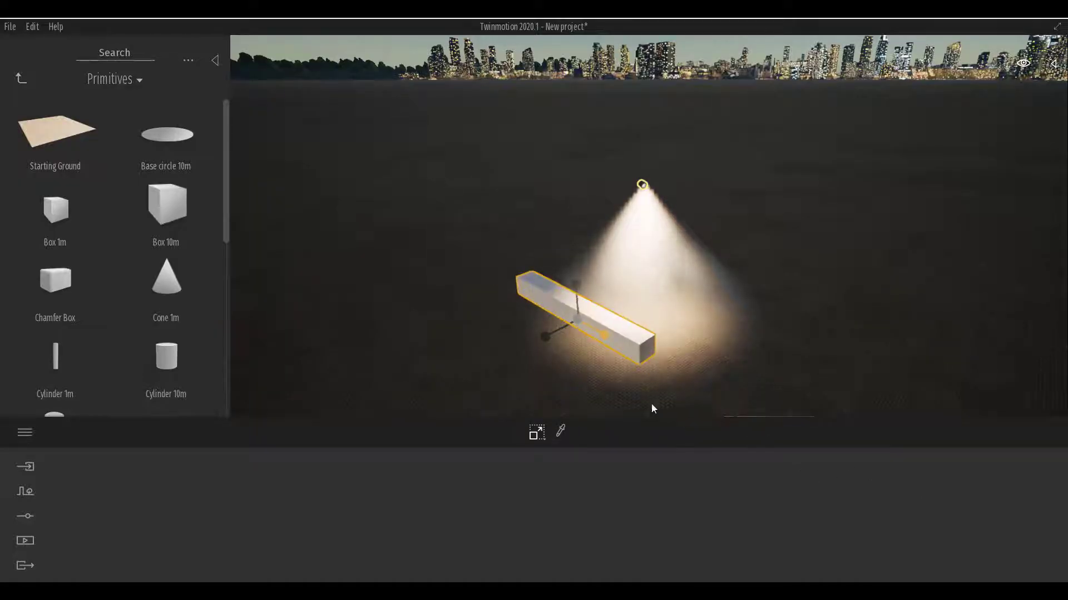
drag(548, 339, 299, 415)
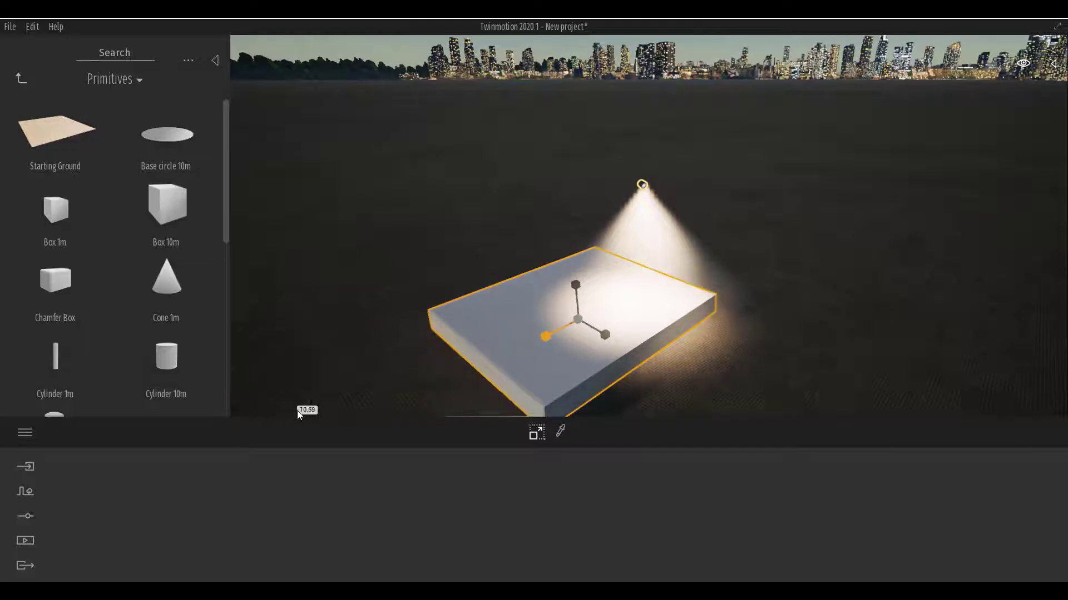
drag(576, 285, 596, 413)
drag(578, 323, 978, 272)
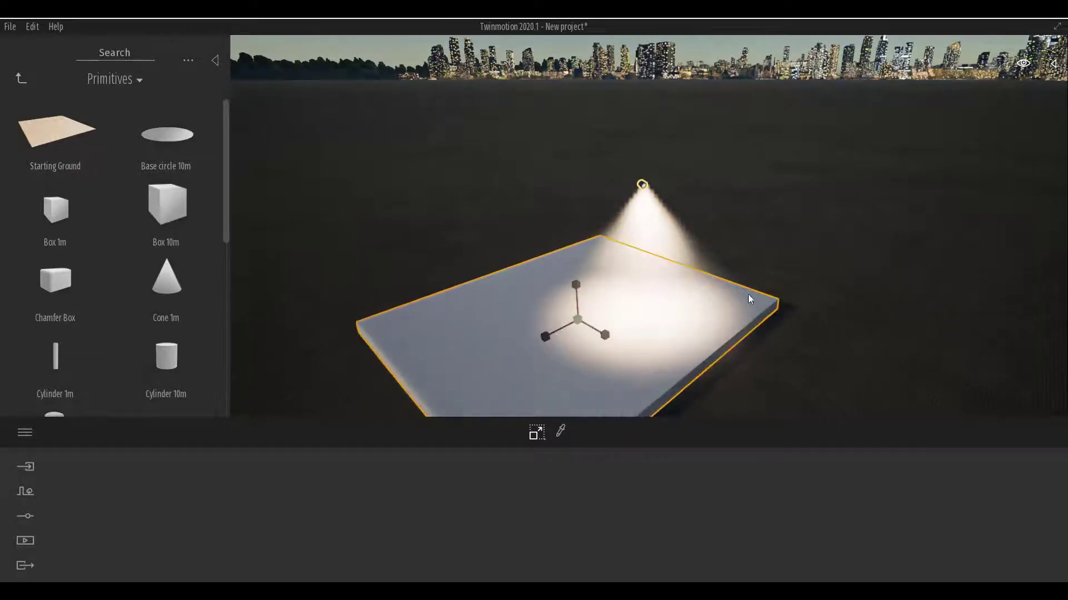
middle_drag(748, 295, 598, 272)
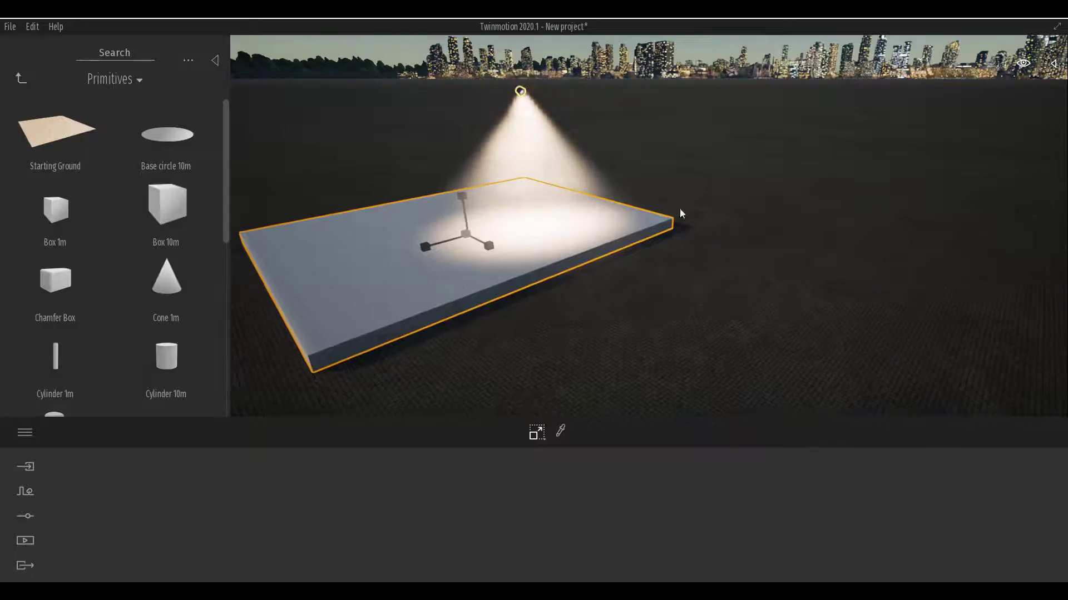
Raise the slab off the ground so that it floats in the spot light's beam.
click(21, 79)
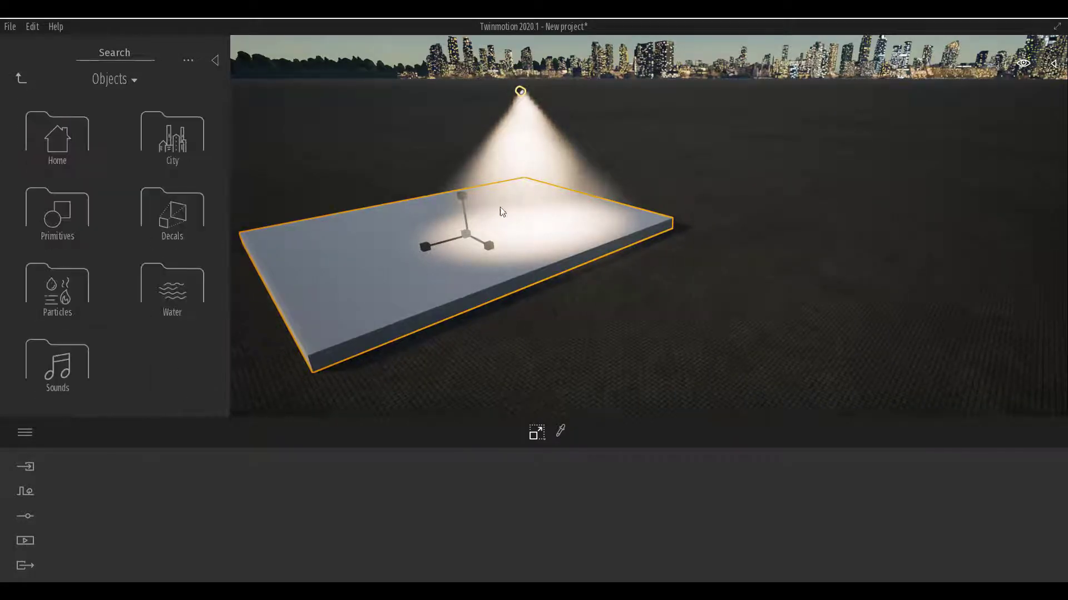
mouse_move(537, 432)
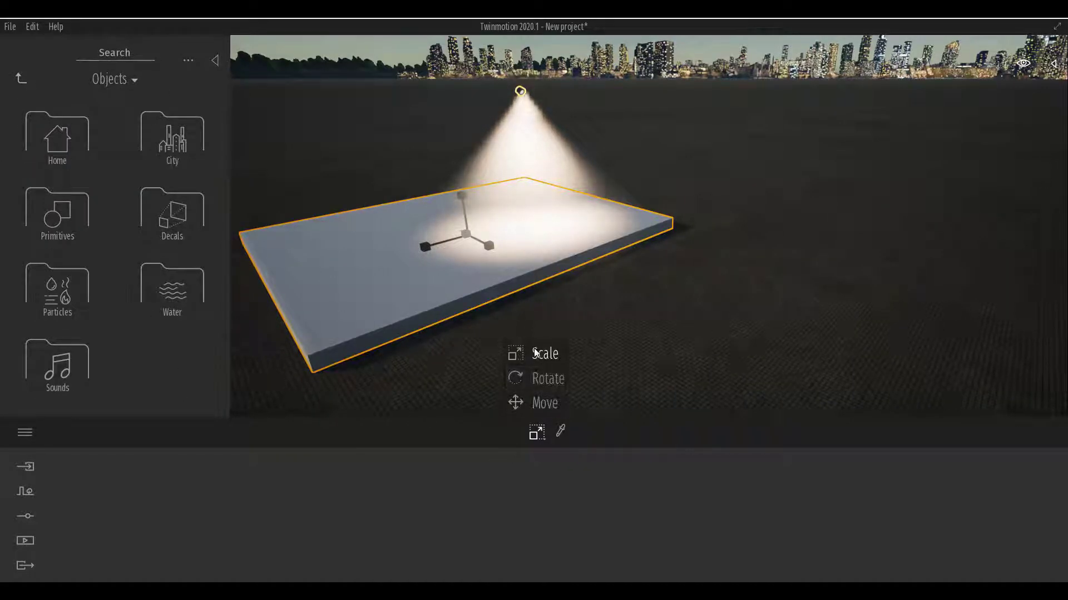
click(537, 378)
drag(461, 183, 506, 243)
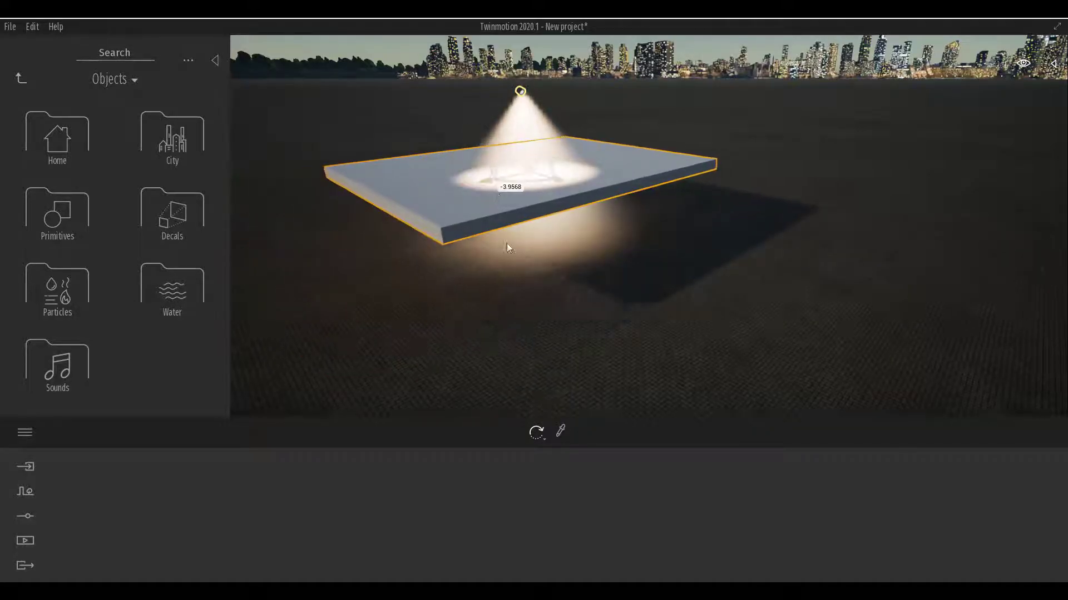
middle_drag(456, 325, 671, 172)
Select the spot light above the slab and shift it horizontally toward the middle of the slab.
double_click(628, 108)
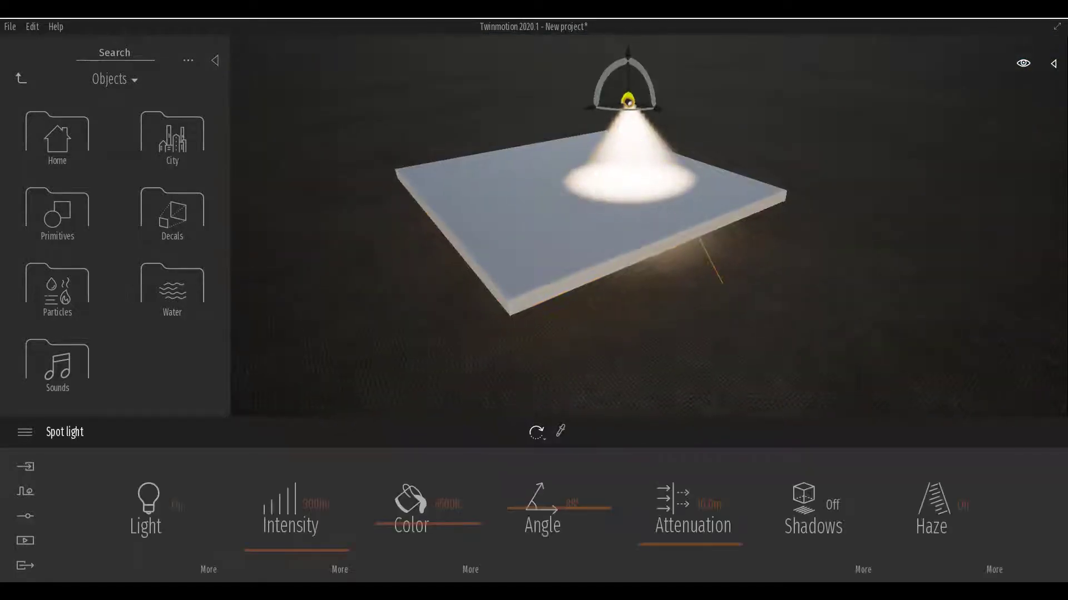
middle_drag(605, 145, 649, 240)
middle_drag(606, 300, 606, 184)
shift+middle_drag(523, 89, 549, 132)
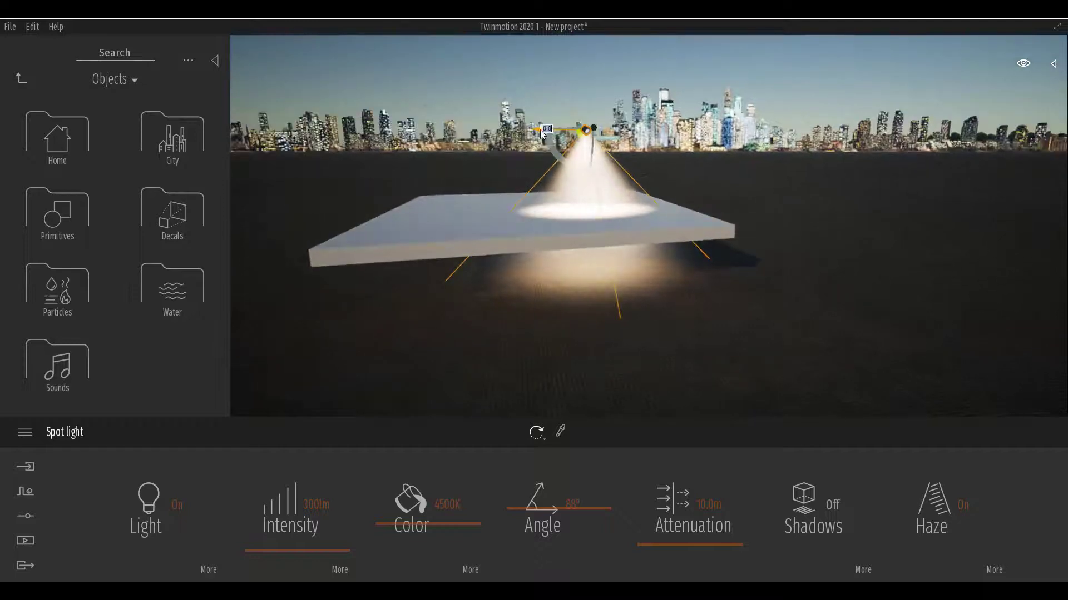
drag(548, 131, 529, 146)
shift+middle_drag(529, 145, 639, 105)
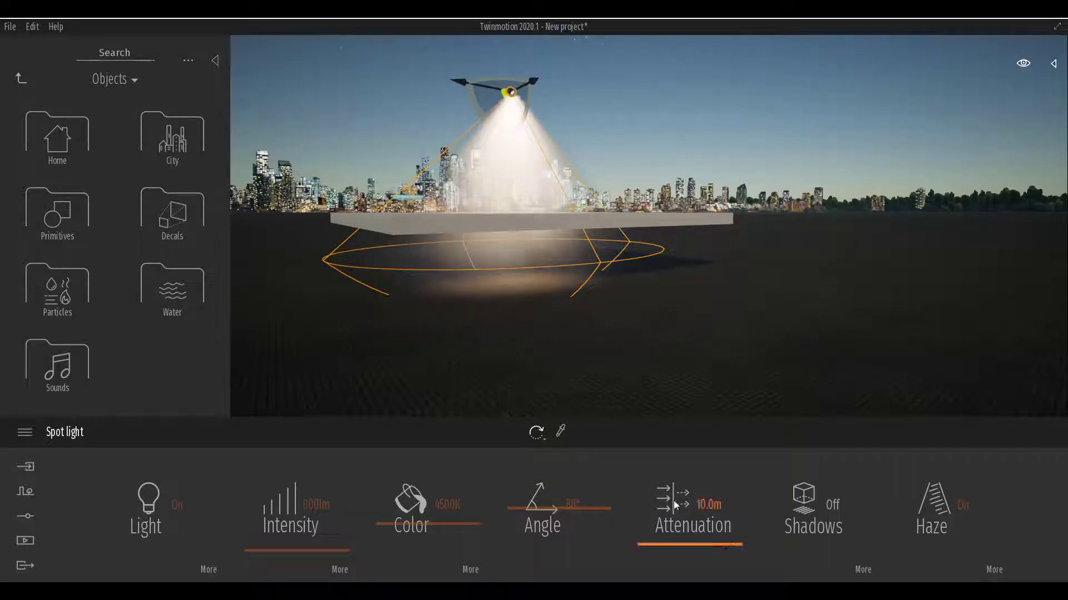
Reduce the spot light's attenuation to 8.0 m.
mouse_move(697, 545)
mouse_down()
mouse_move(695, 528)
mouse_move(698, 545)
mouse_up()
scroll(478, 241, up, 3)
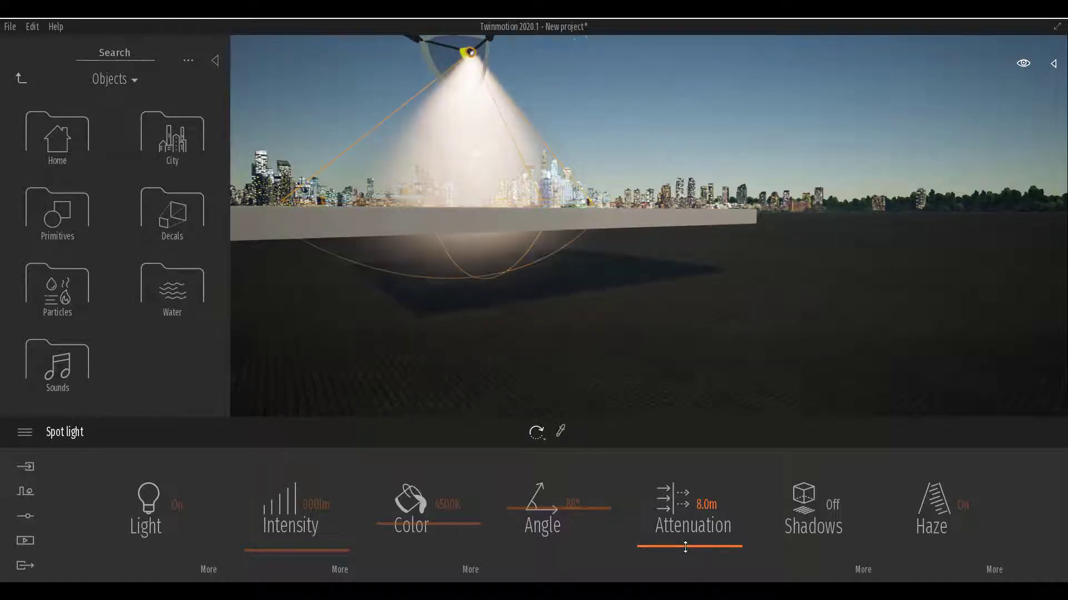
Reduce the spot light's attenuation to 6.8 m and narrow its angle to 60°, keeping the beam over the slab.
drag(684, 549, 681, 548)
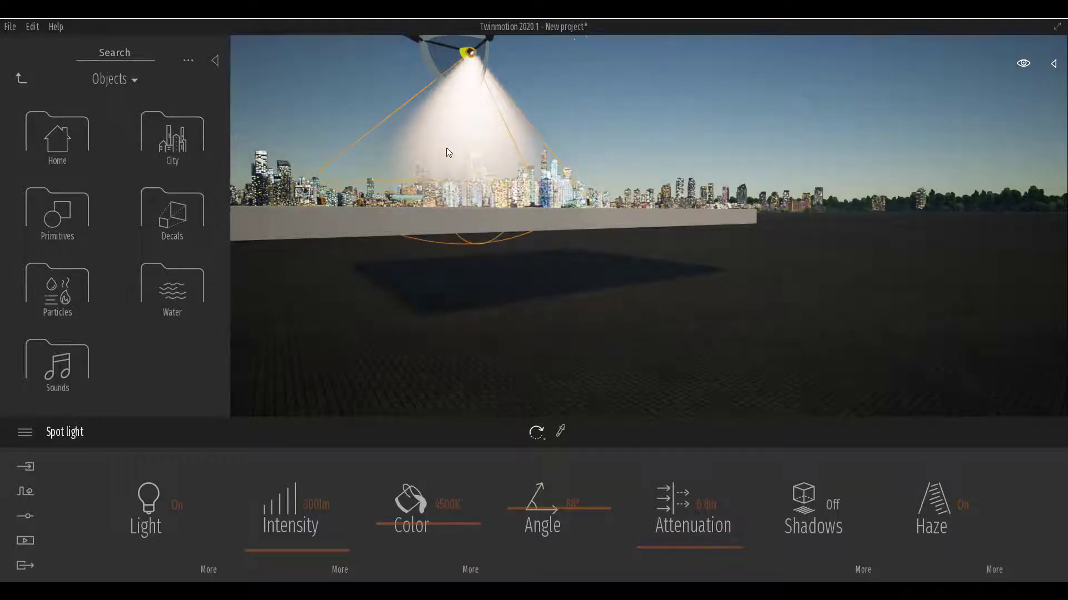
middle_drag(448, 152, 452, 198)
middle_drag(591, 319, 576, 278)
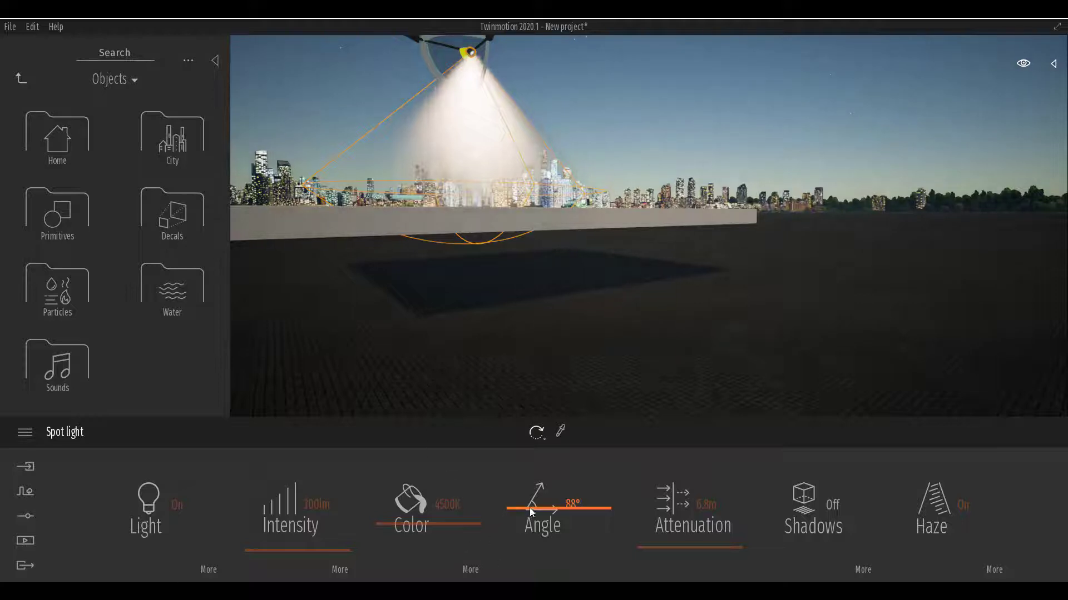
mouse_move(530, 508)
mouse_down()
mouse_move(530, 538)
mouse_move(530, 499)
mouse_move(530, 535)
mouse_move(539, 497)
mouse_move(540, 521)
mouse_up()
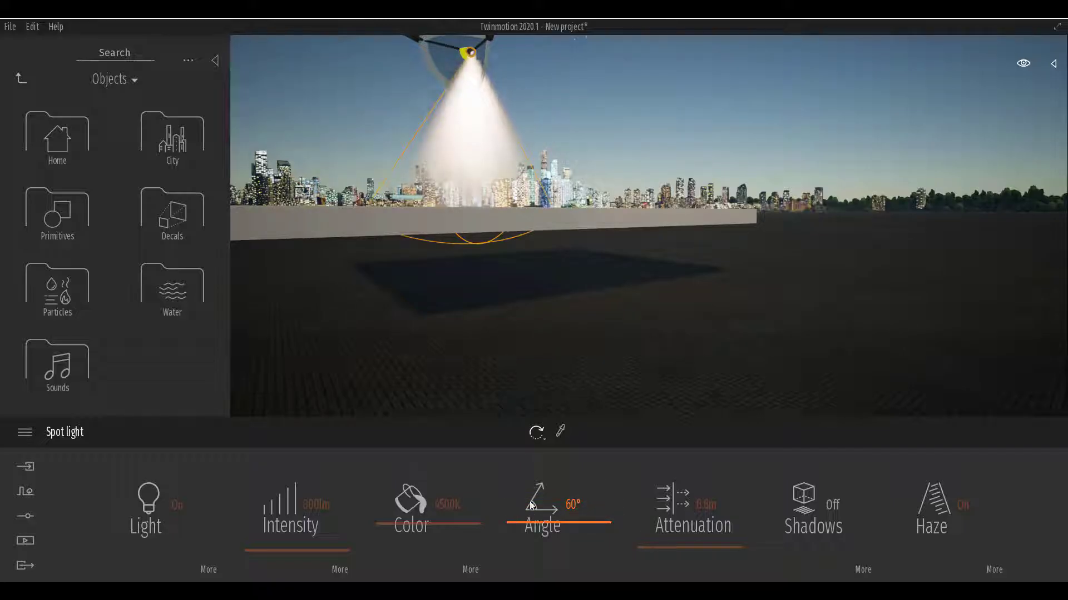
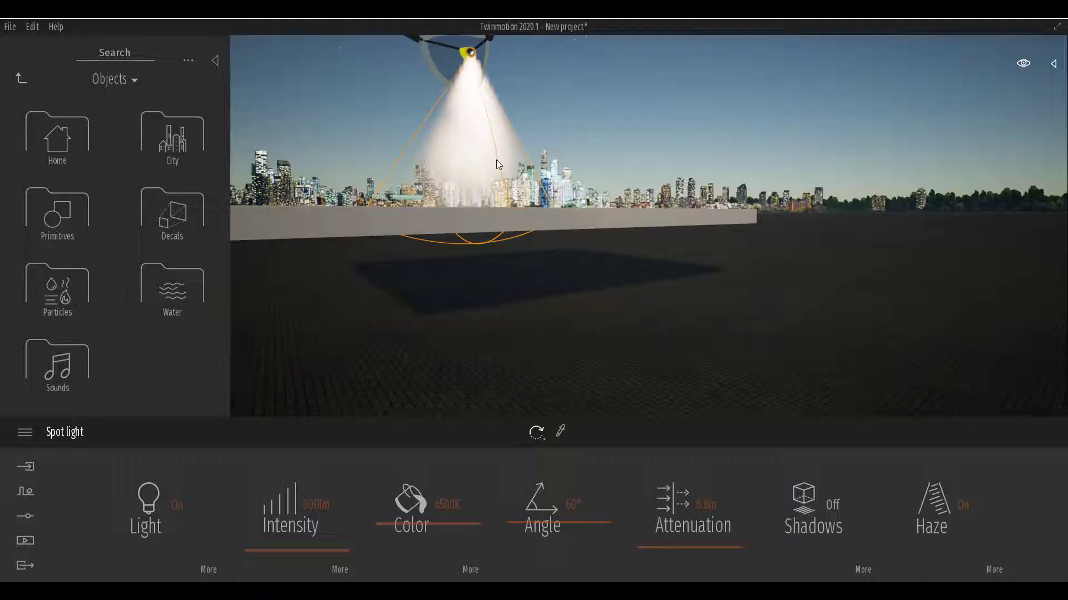
middle_drag(463, 215, 516, 275)
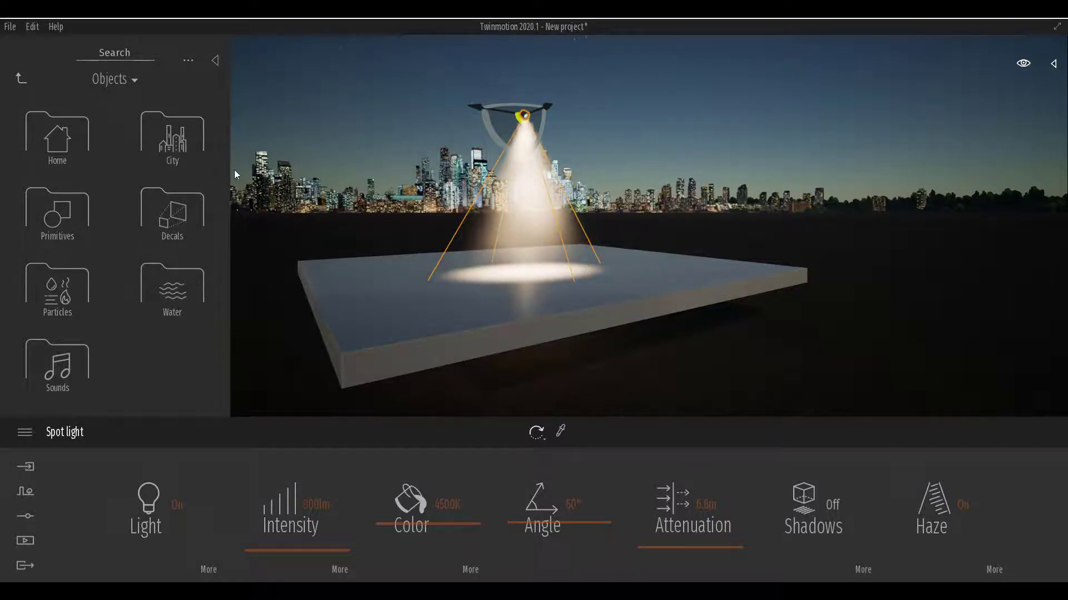
Delete the spot light above the slab and select the slab.
click(25, 78)
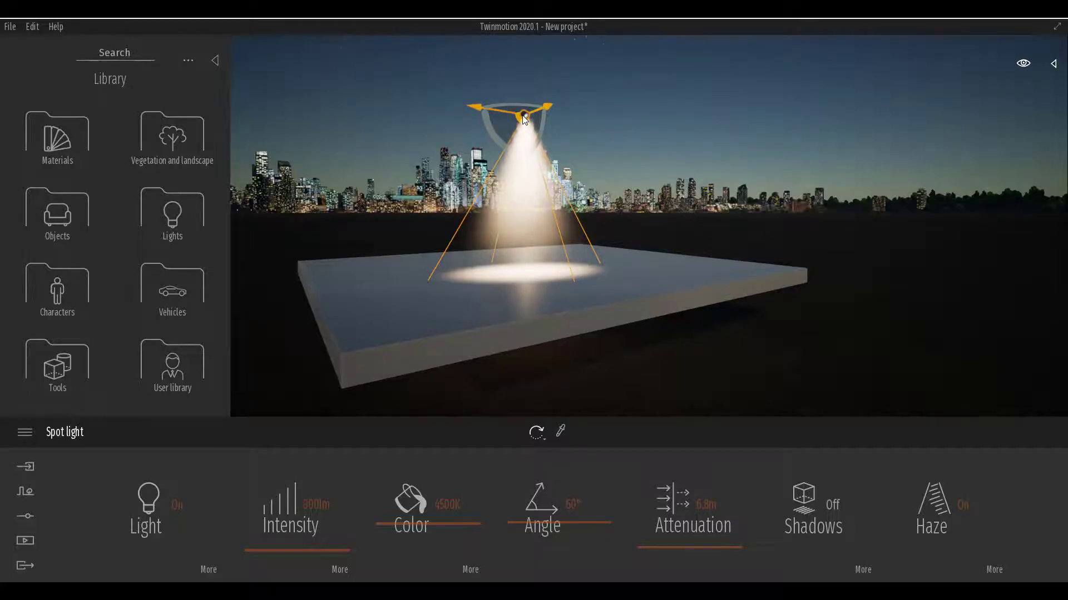
key(Delete)
click(505, 298)
key(Tab)
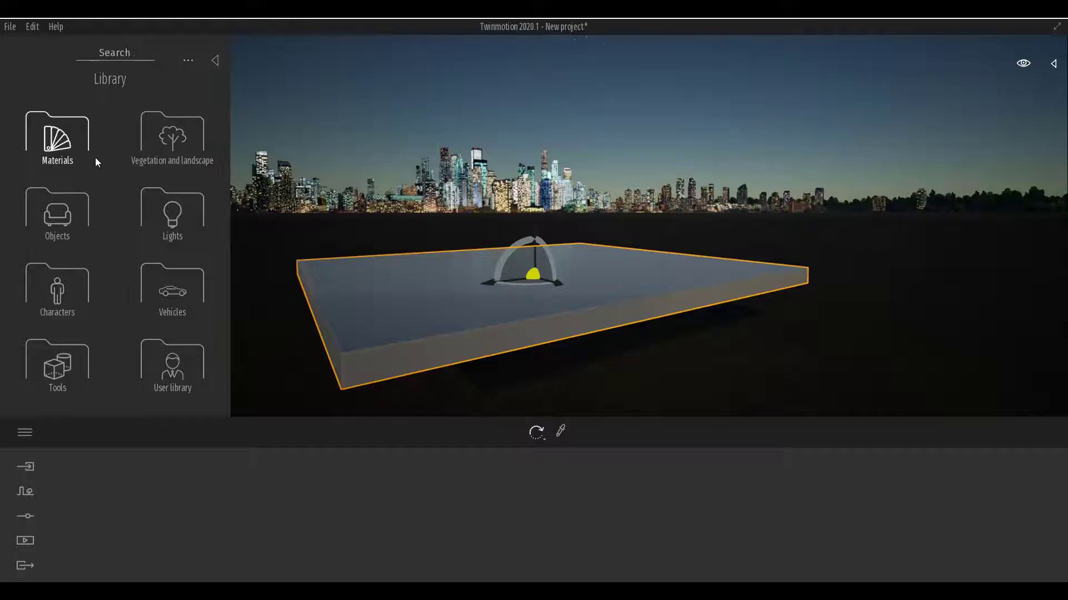
Apply the first brick material from the materials library to the slab.
click(84, 148)
click(167, 283)
mouse_move(104, 209)
drag(61, 134, 473, 321)
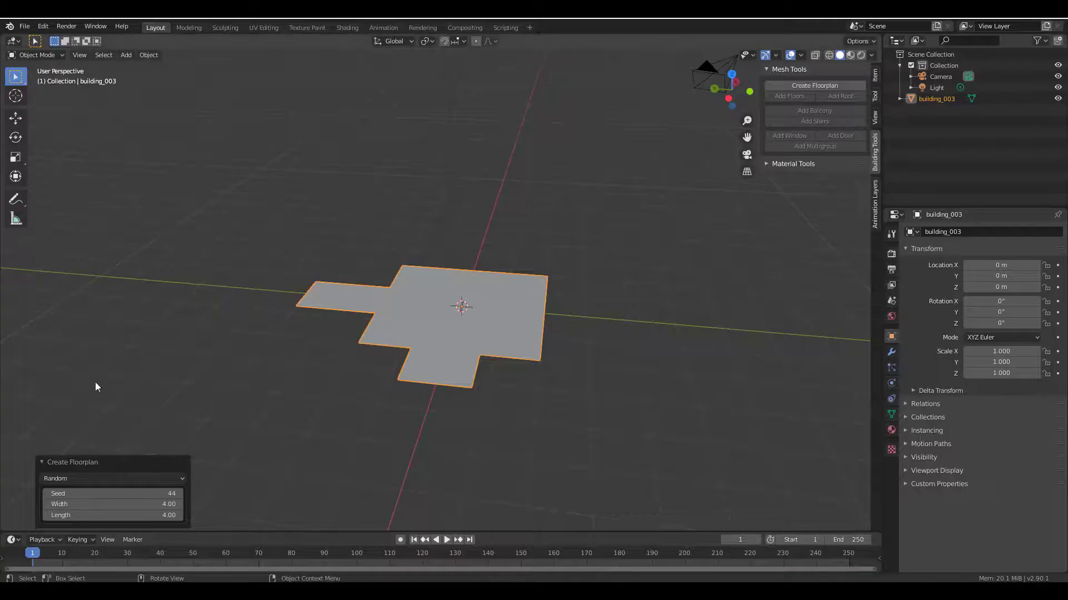
Switch to Blender, add floors to the random floorplan with Building Tools, and cap the building with a hipped roof.
middle_drag(95, 382, 242, 221)
key(Tab)
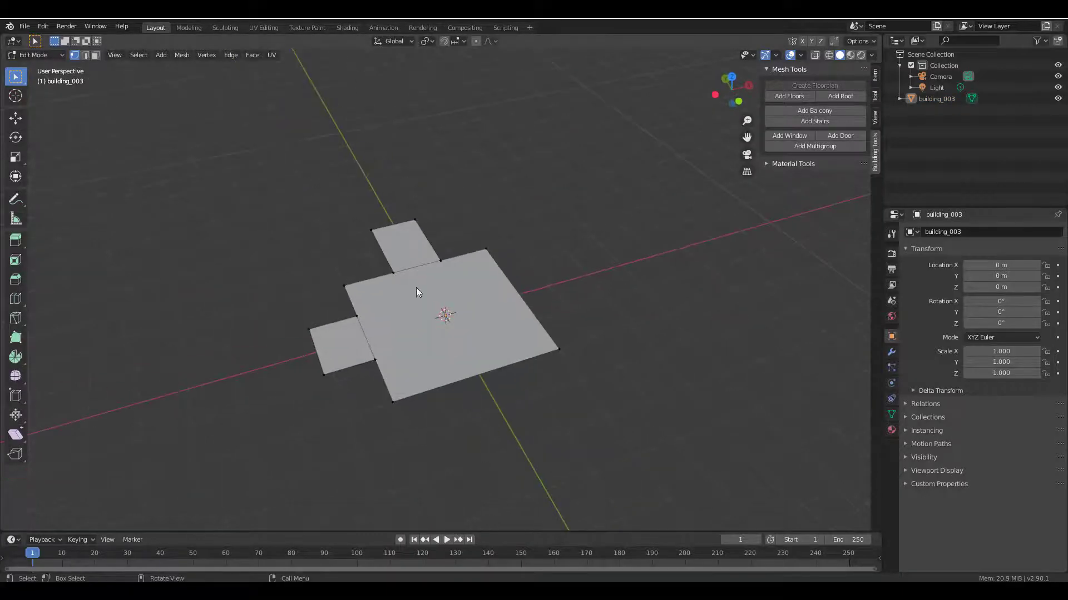
click(788, 96)
middle_drag(440, 248, 488, 251)
scroll(597, 233, up, 1)
shift+middle_drag(603, 228, 595, 286)
middle_drag(464, 317, 445, 302)
scroll(445, 302, up, 2)
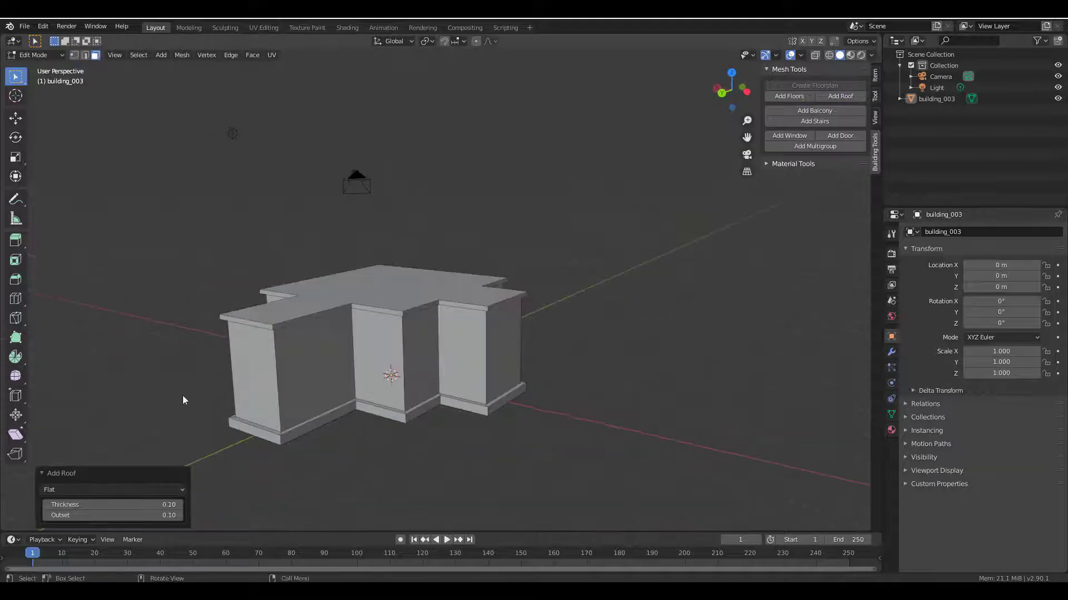
click(83, 491)
click(62, 516)
Add a door to the building's front wall face and adjust its horizontal placement.
middle_drag(398, 293, 489, 334)
click(521, 332)
click(839, 135)
scroll(395, 227, up, 4)
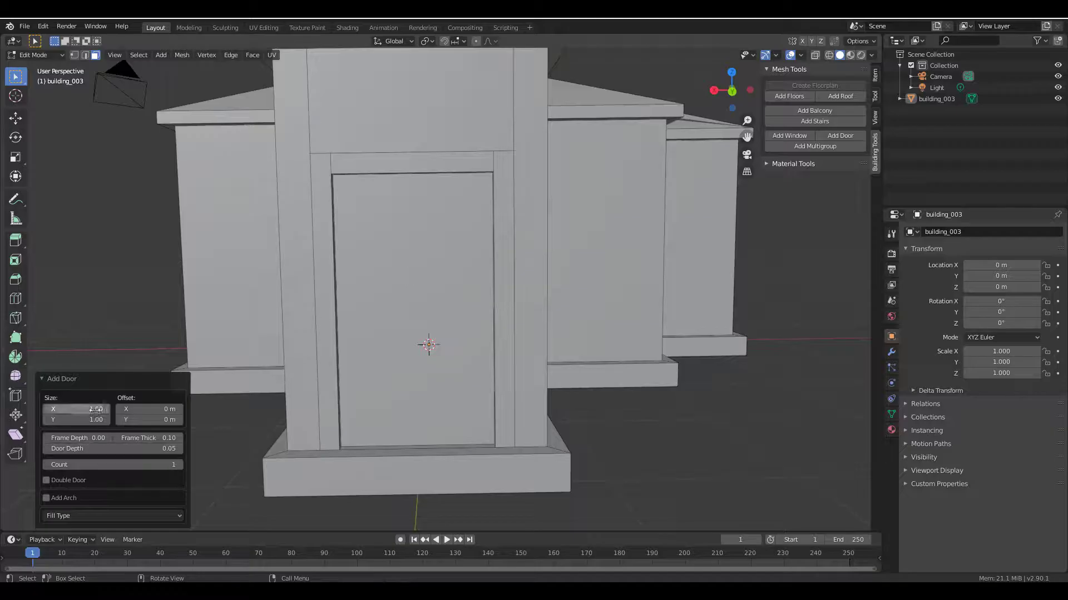
mouse_move(149, 410)
mouse_down()
mouse_move(127, 409)
mouse_move(155, 409)
mouse_up()
click(237, 416)
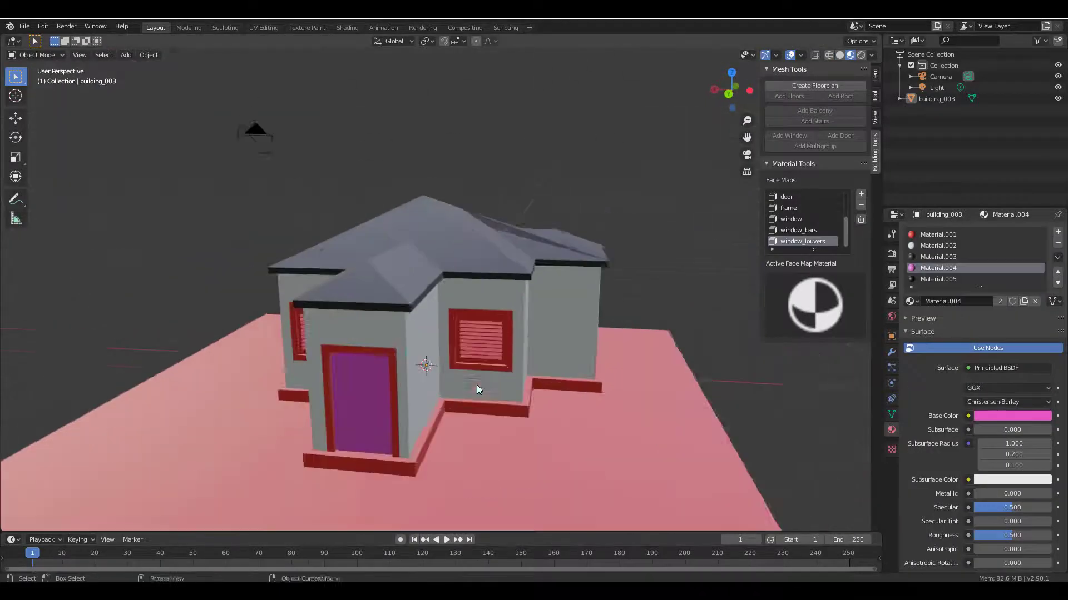
Inspect the materials assigned to the window and frame face maps and compare them with the colored house.
click(802, 210)
click(802, 302)
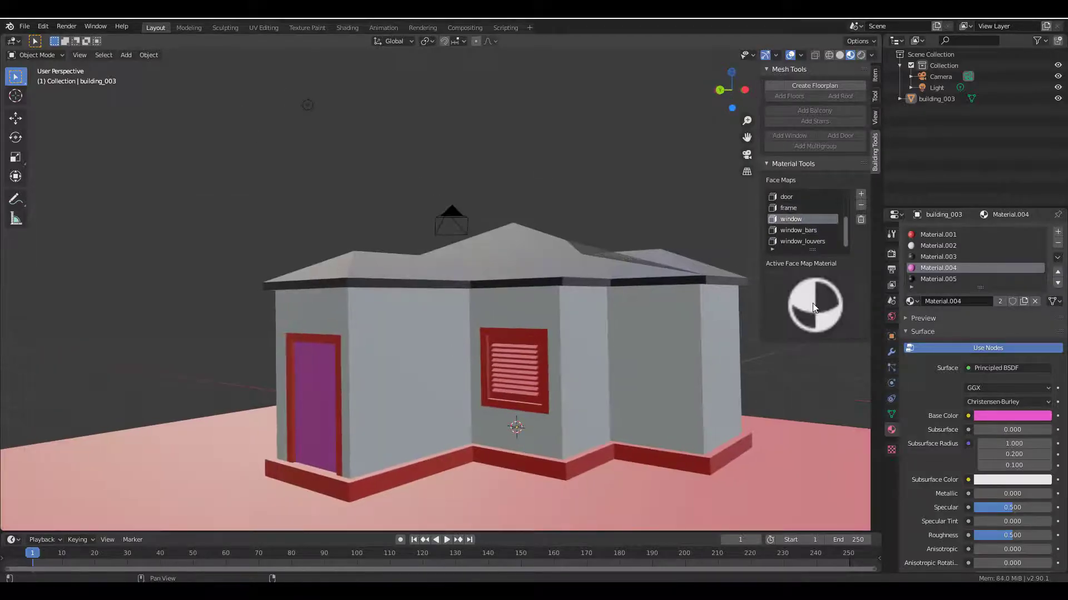
click(814, 305)
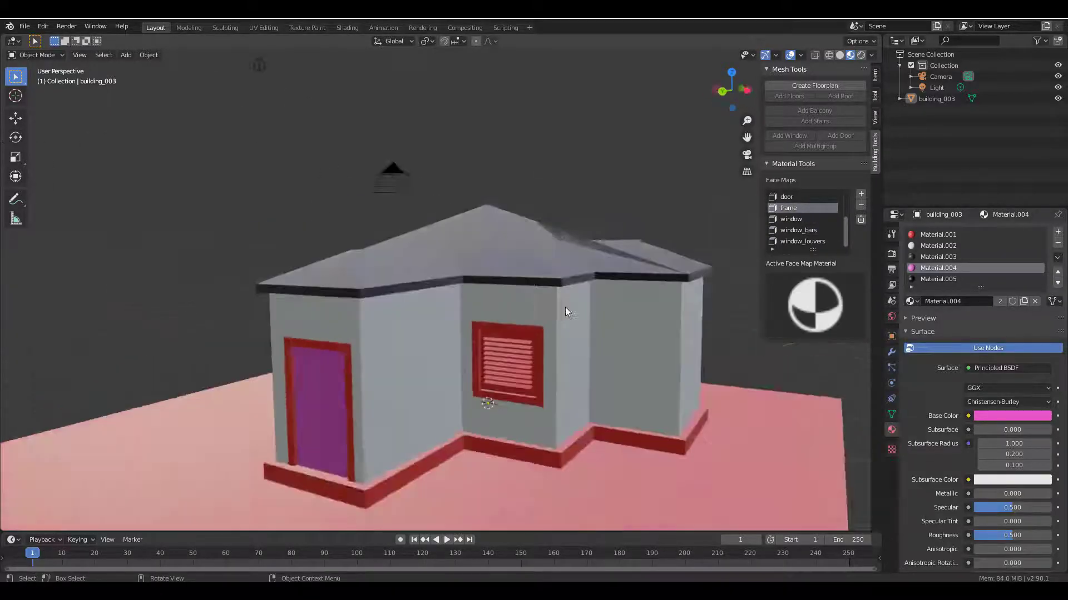
middle_drag(565, 307, 504, 293)
scroll(528, 320, down, 3)
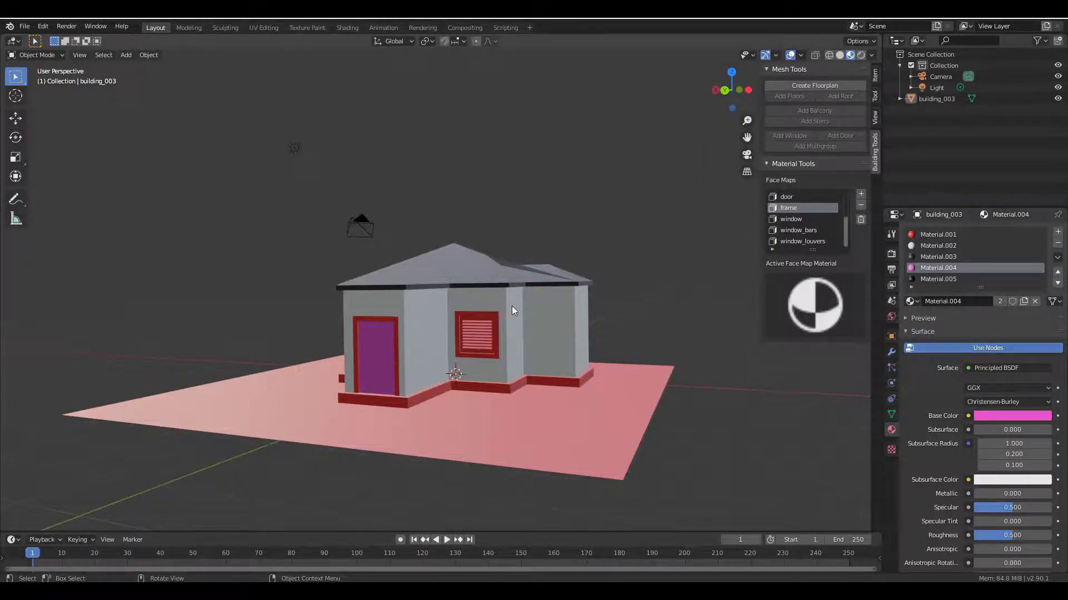
scroll(512, 306, up, 5)
scroll(582, 392, down, 3)
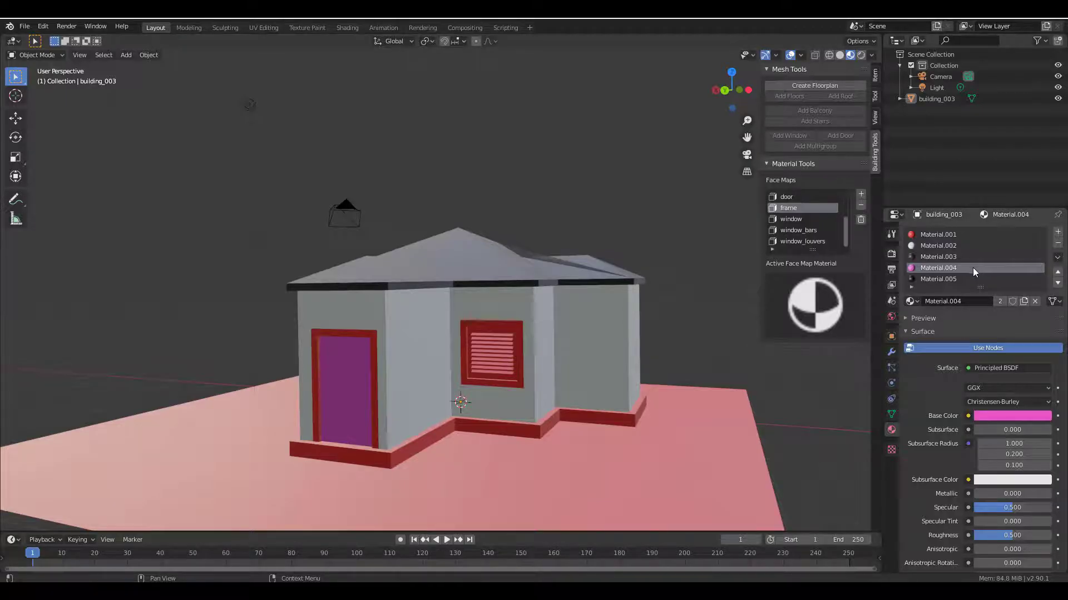
Check the materials of the door, frame and window_bars face maps and open the material choices for window_bars.
click(783, 163)
click(784, 164)
click(791, 195)
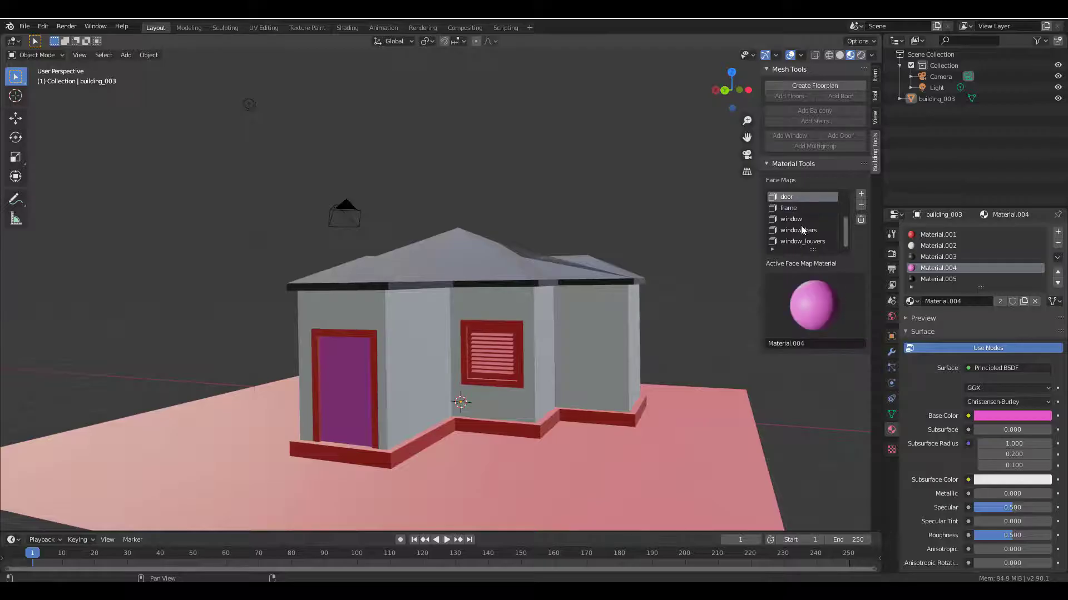
click(800, 228)
click(796, 209)
click(793, 230)
click(807, 295)
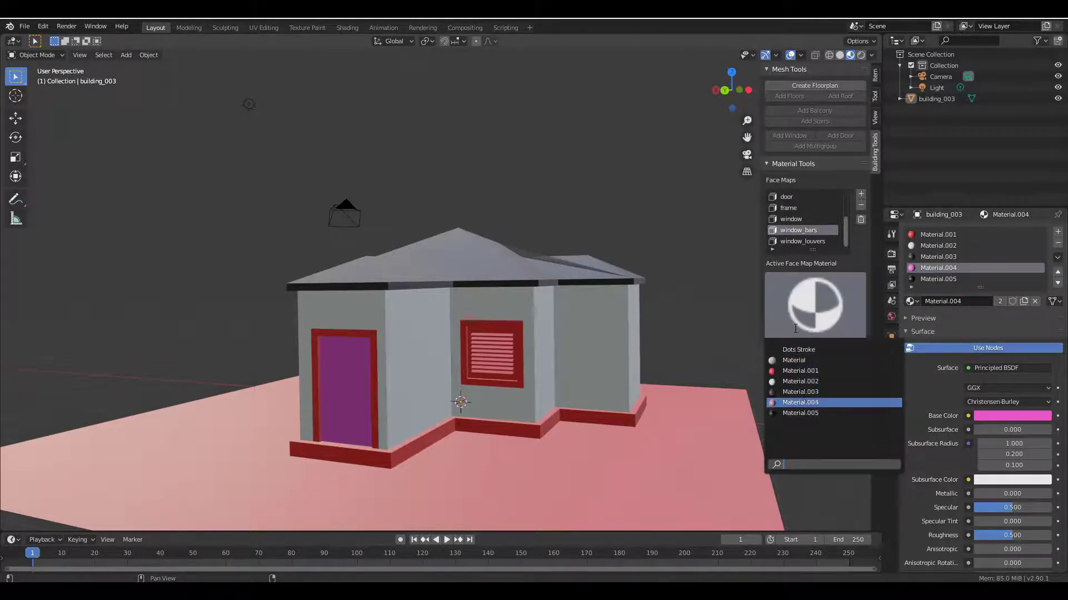
middle_drag(566, 212, 605, 213)
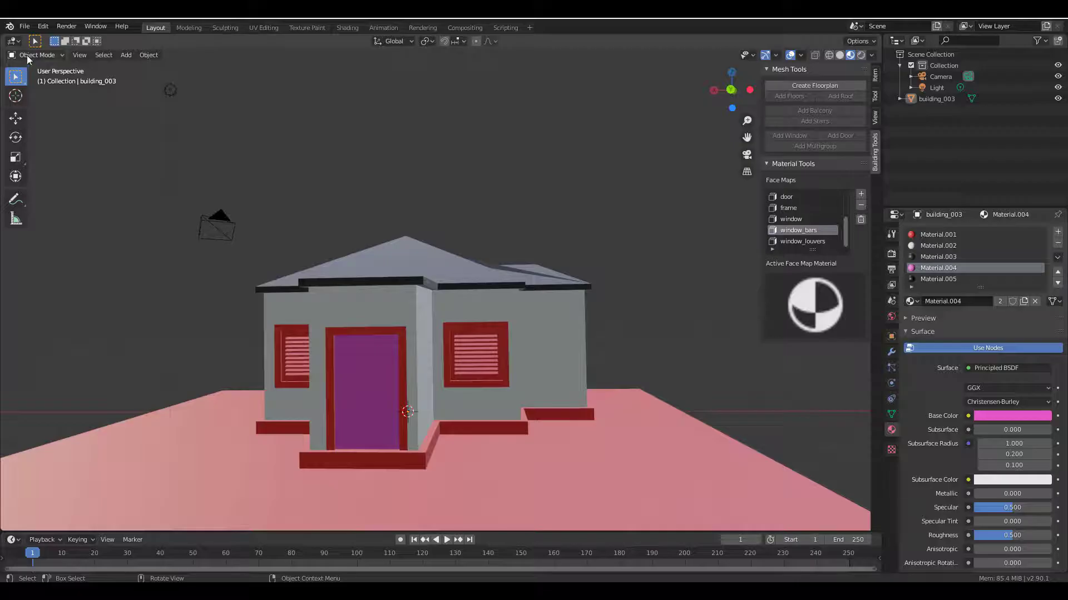
Look through the export formats available for the house model.
click(24, 26)
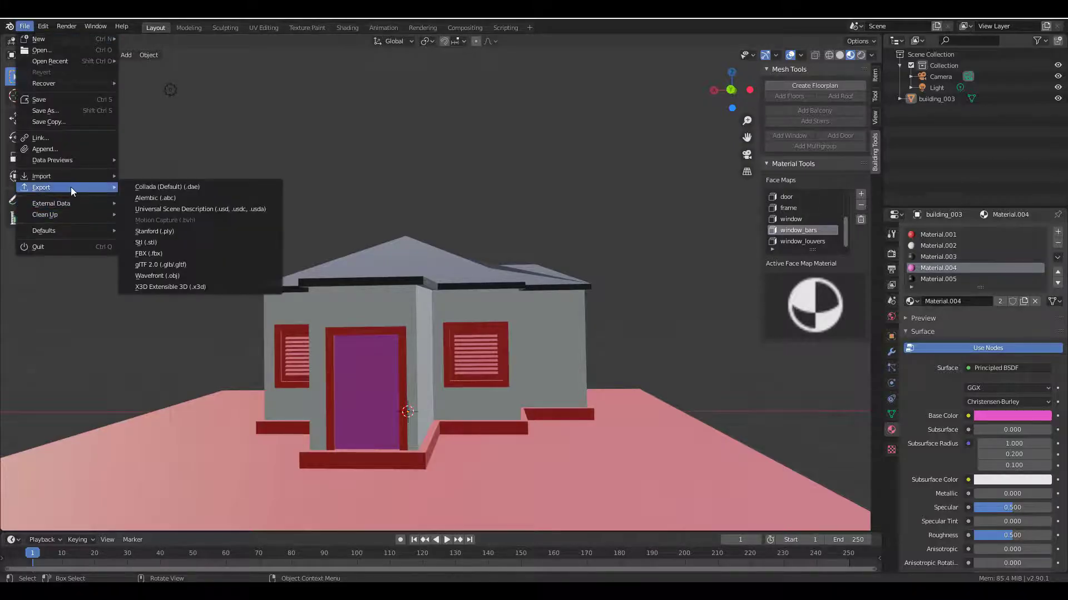
key(Escape)
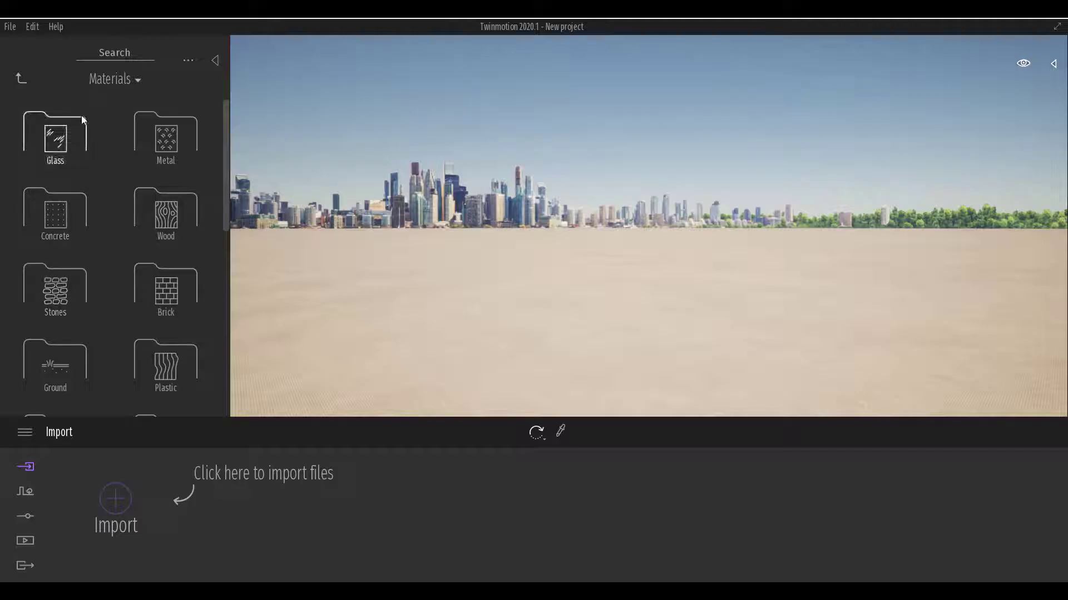
Switch to Twinmotion and import the house FBX file as geometry.
click(111, 508)
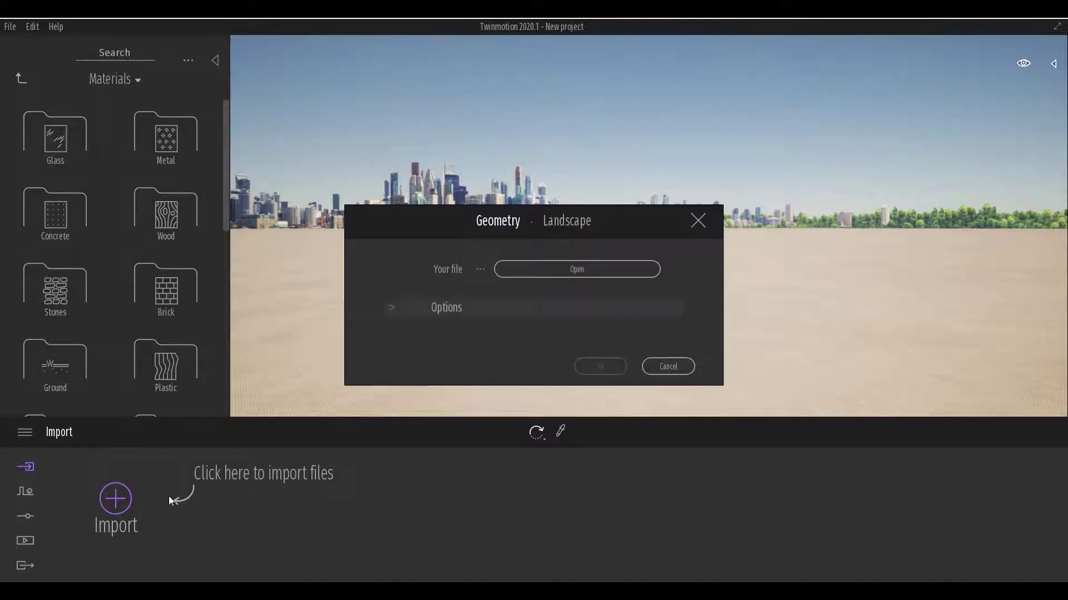
click(595, 270)
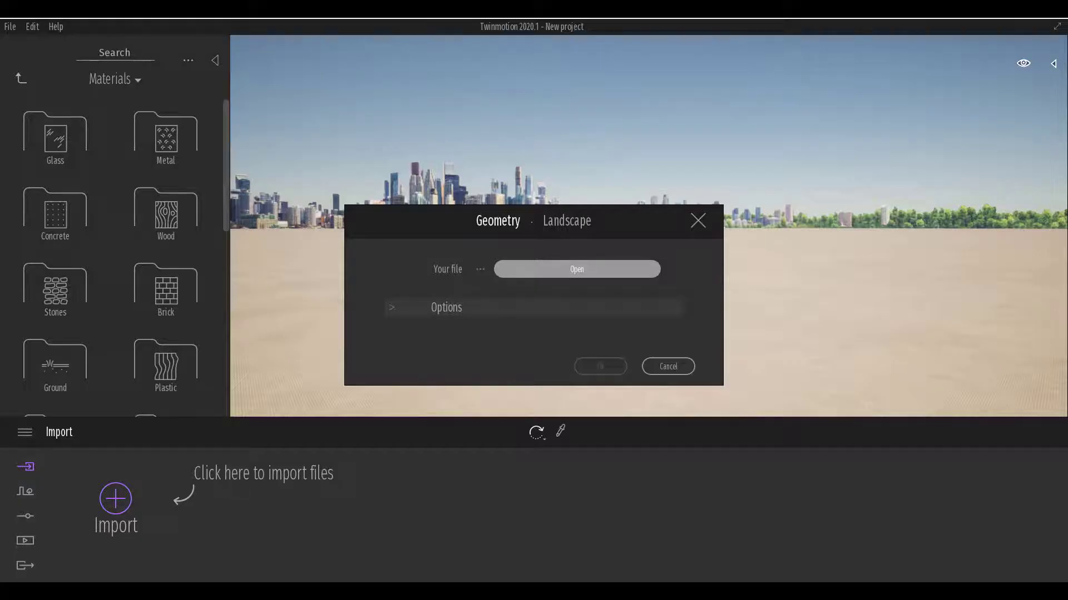
click(600, 366)
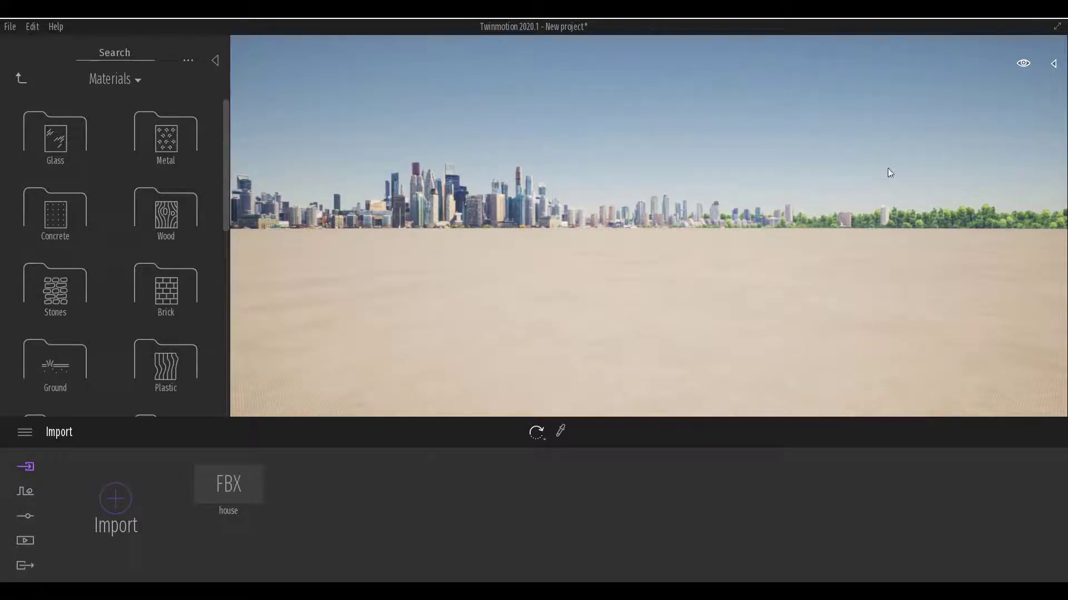
Show the scenegraph and focus the view on the imported house.fbx, framing the house up close.
click(1054, 65)
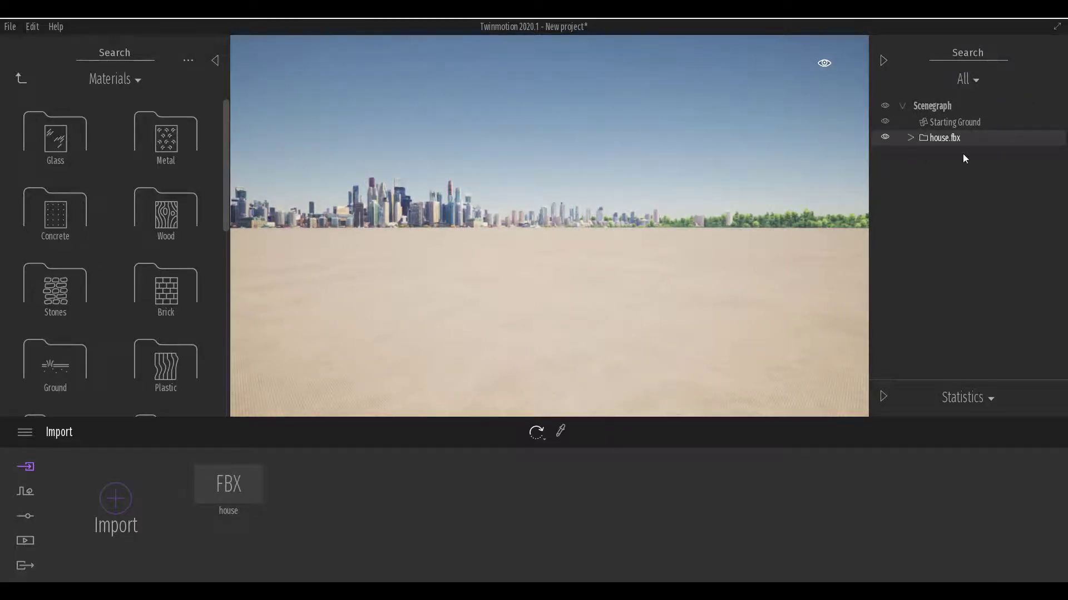
key(f)
shift+middle_drag(653, 292, 588, 296)
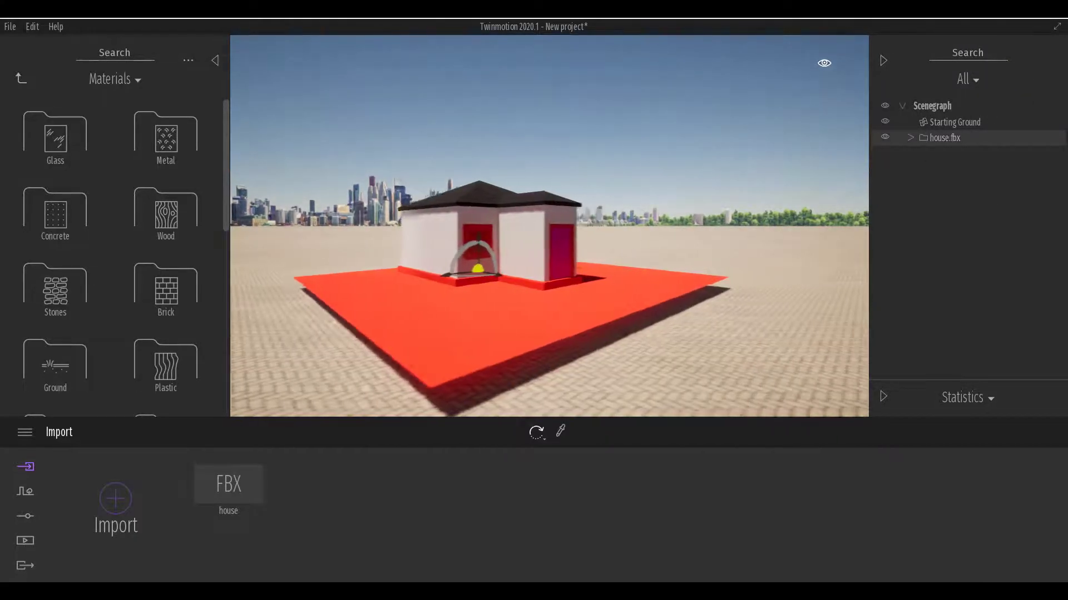
scroll(589, 295, up, 3)
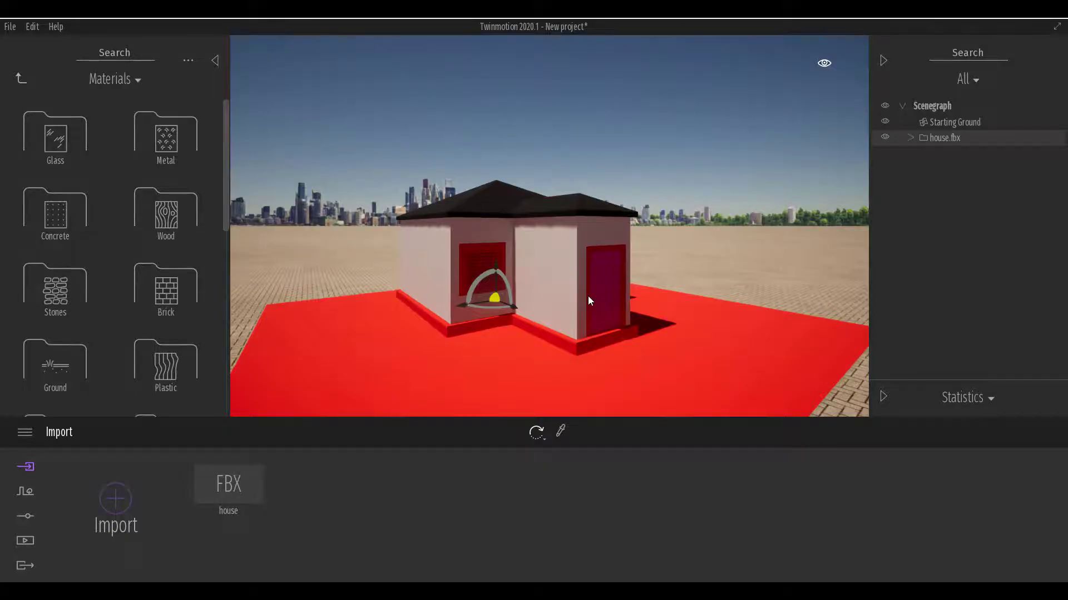
Expand house.fbx in the scenegraph and select each of its material meshes in turn to identify the matching house parts.
click(538, 278)
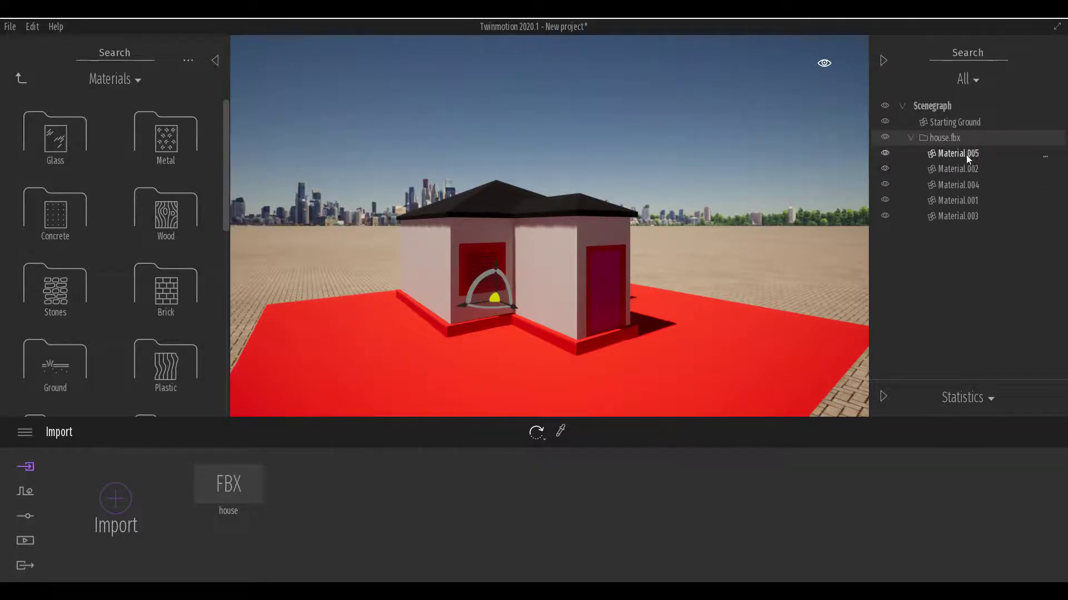
click(968, 168)
click(972, 185)
click(969, 200)
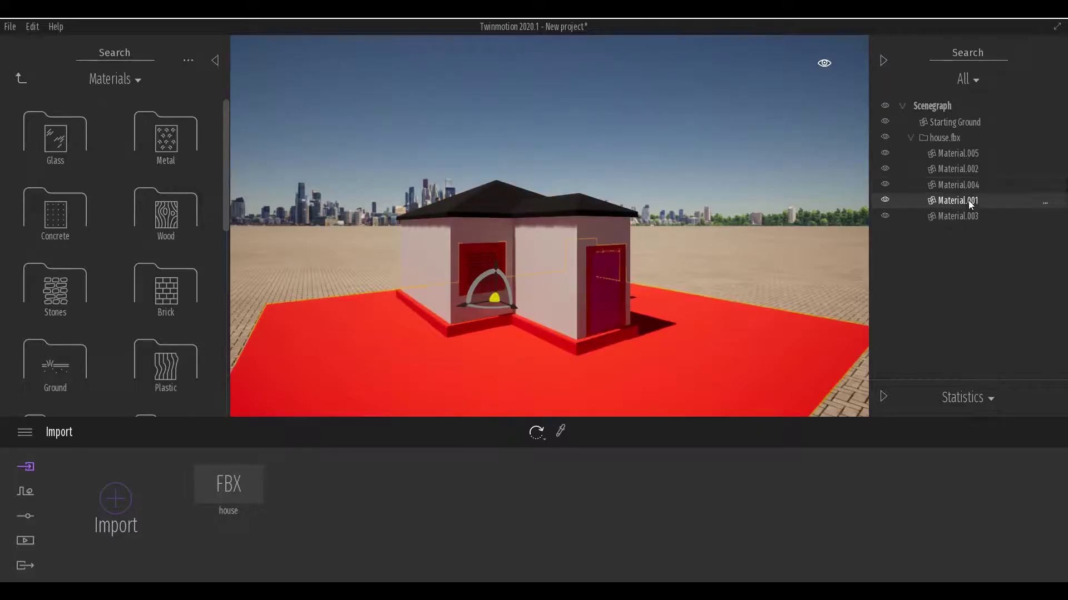
click(964, 217)
click(957, 200)
click(956, 186)
click(955, 169)
click(952, 153)
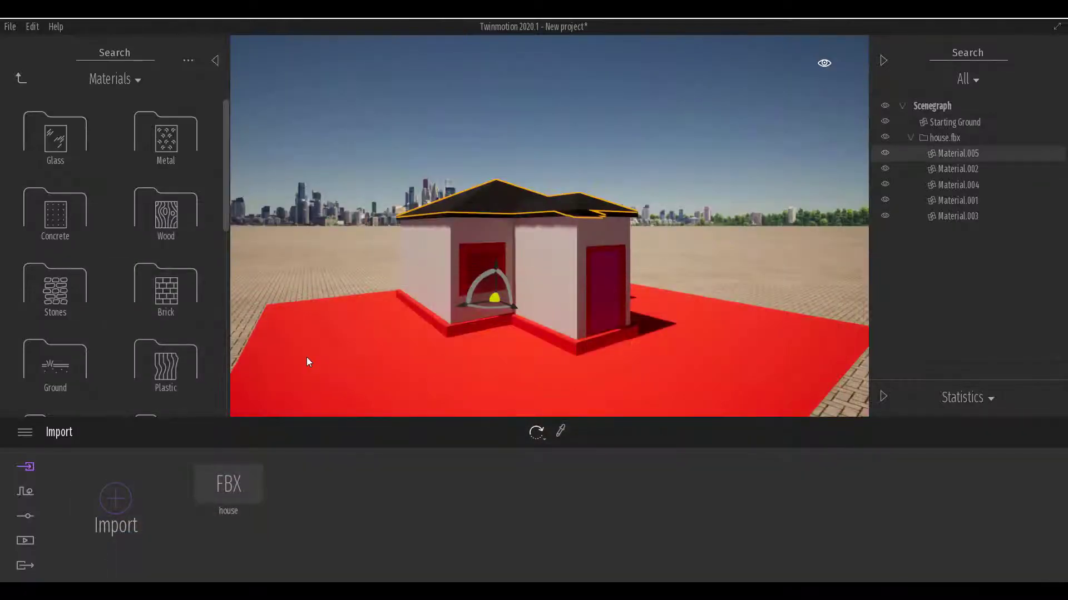
Shift the weather setting from clear sunshine toward partly cloudy to add scattered clouds to the sky.
click(25, 491)
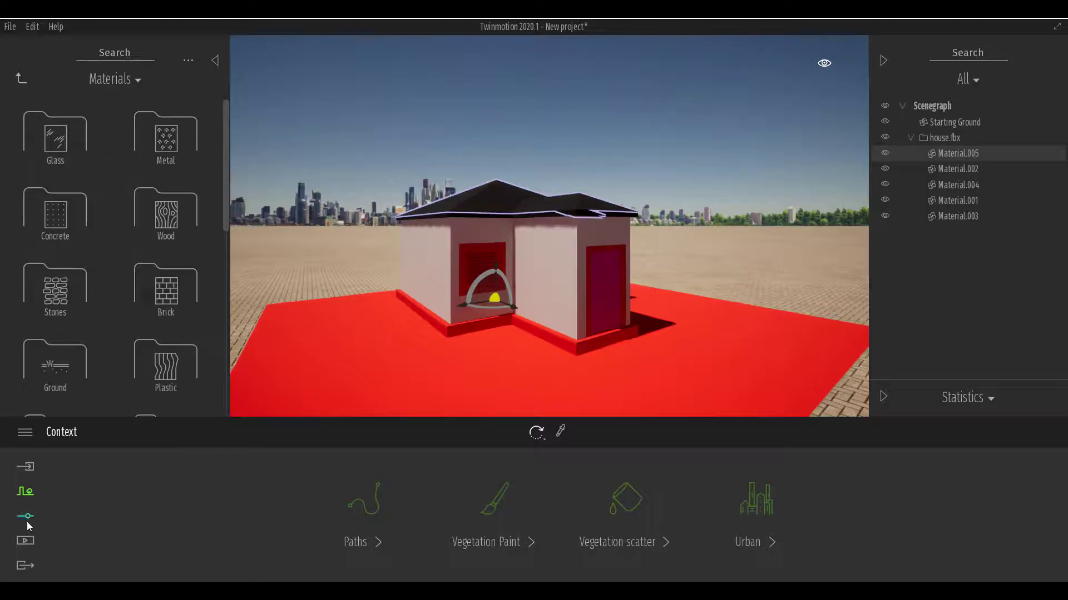
click(26, 517)
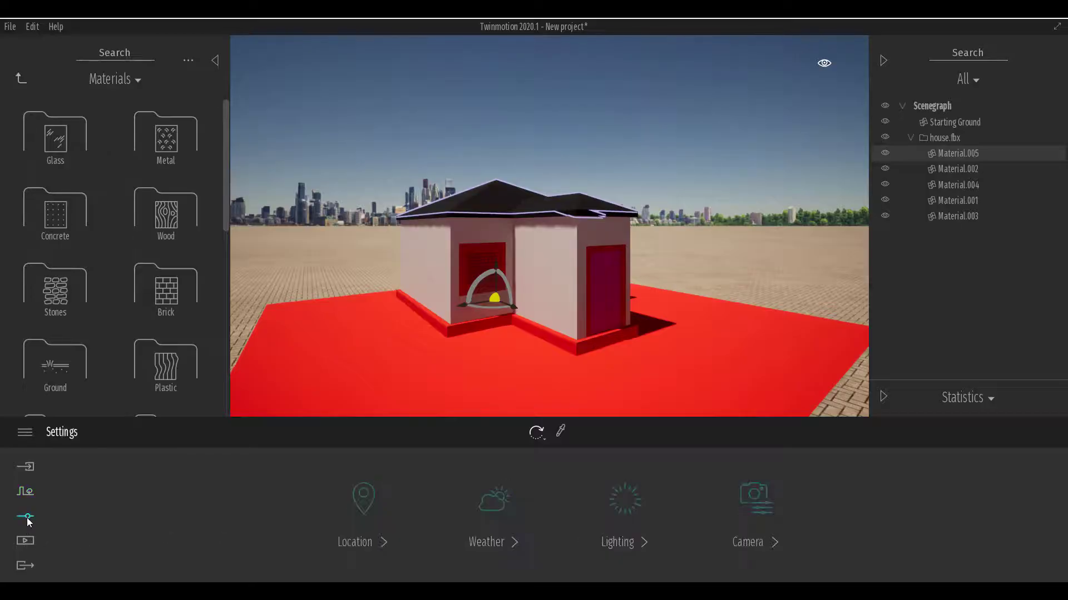
click(499, 504)
drag(93, 541, 147, 538)
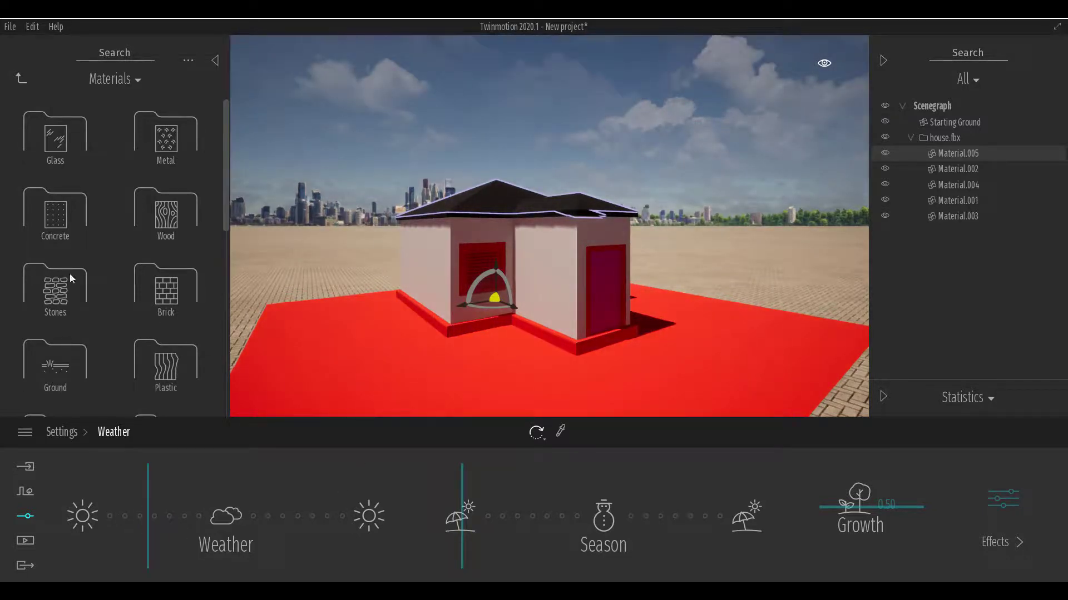
Apply the manmade ground material Asphalt 4 to the red ground plane around the house and replace it with Asphalt 5.
click(50, 366)
click(84, 162)
drag(166, 204, 389, 365)
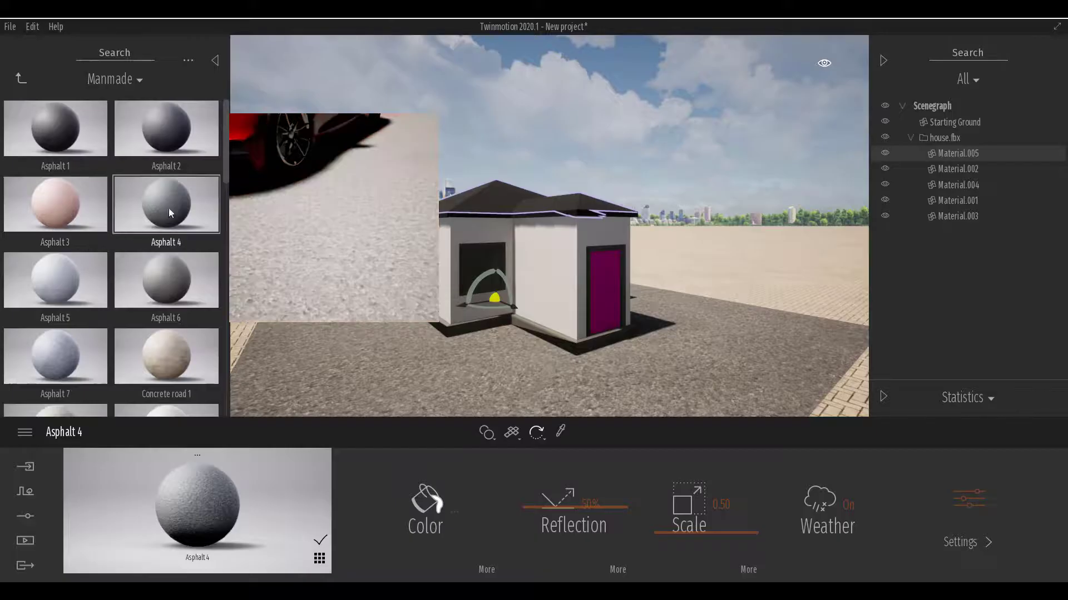
drag(65, 285, 436, 393)
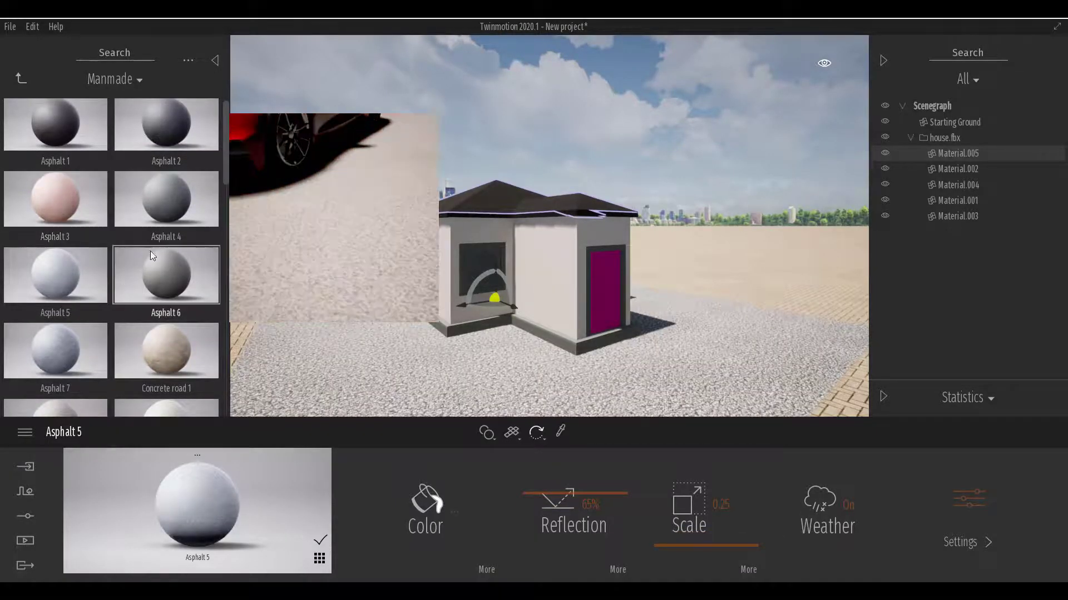
Apply Asphalt 5 to the remaining ground around the house and set the material's scale to 0.13.
drag(253, 500, 318, 245)
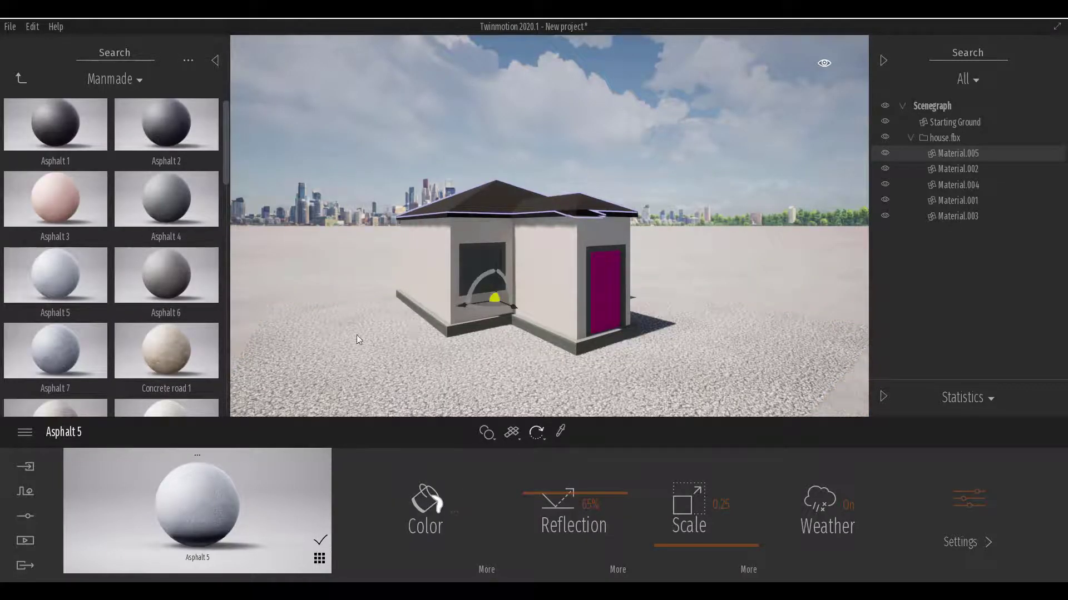
click(560, 432)
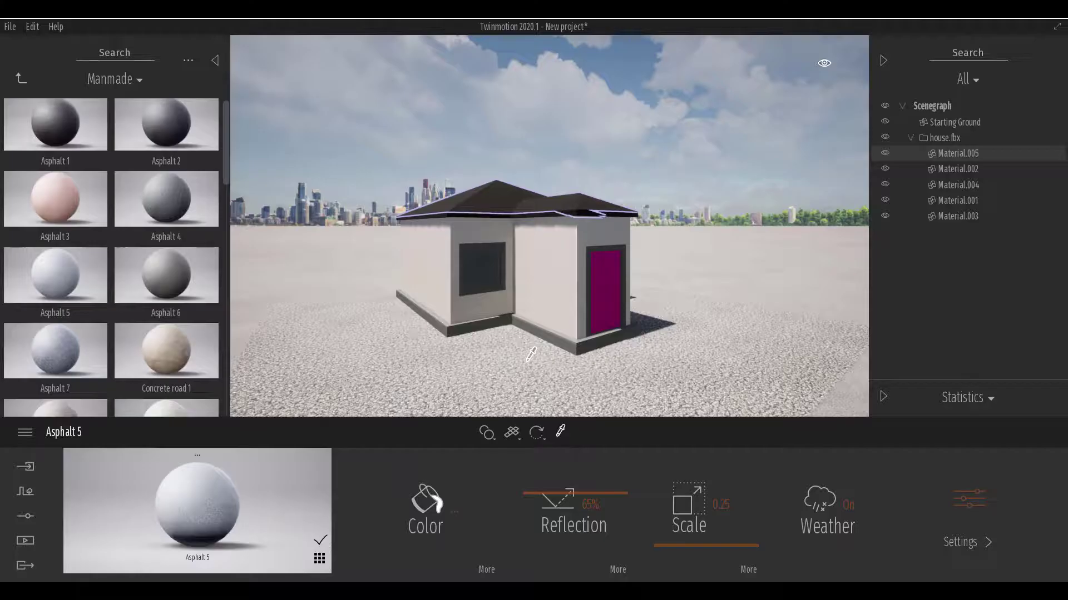
mouse_move(725, 552)
mouse_down()
mouse_move(714, 540)
mouse_move(711, 554)
mouse_up()
scroll(578, 307, up, 3)
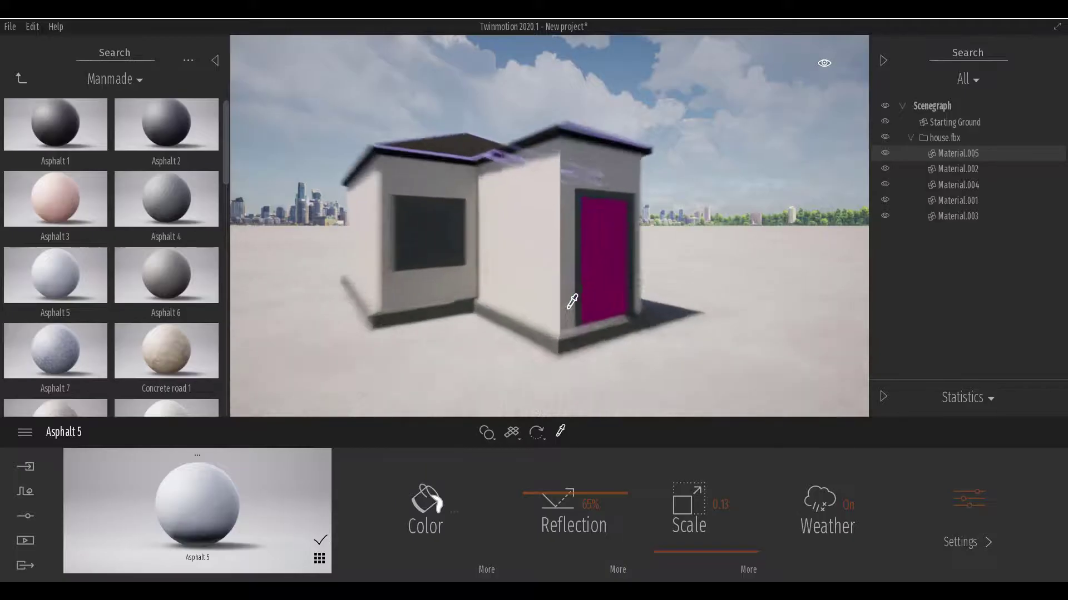
scroll(520, 298, down, 2)
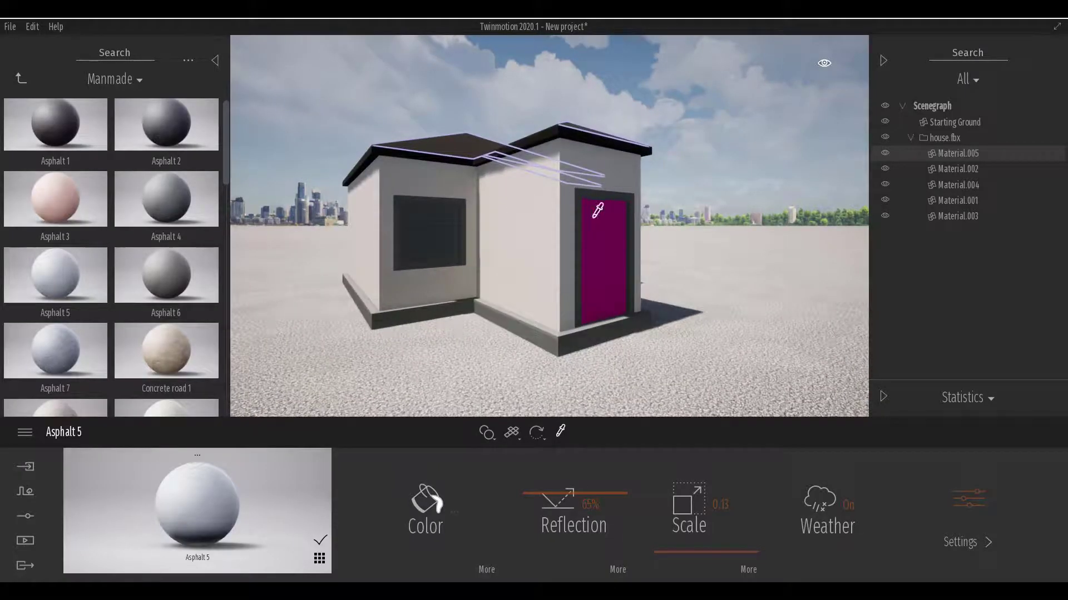
Replace the magenta material of the front door with the wood material Mahogany 01 D.
middle_drag(672, 279, 539, 315)
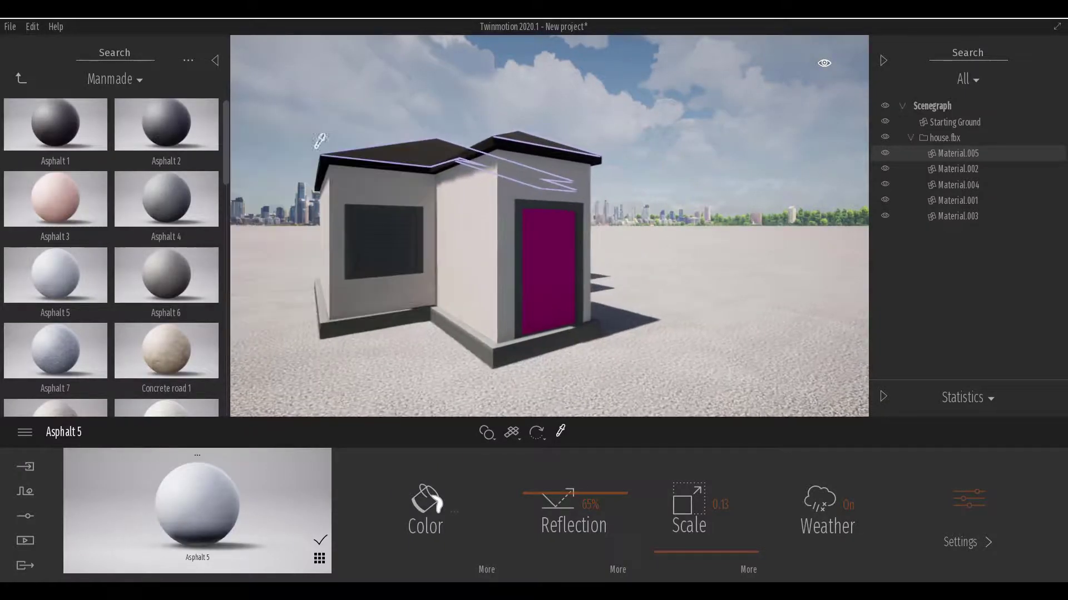
click(551, 244)
click(19, 78)
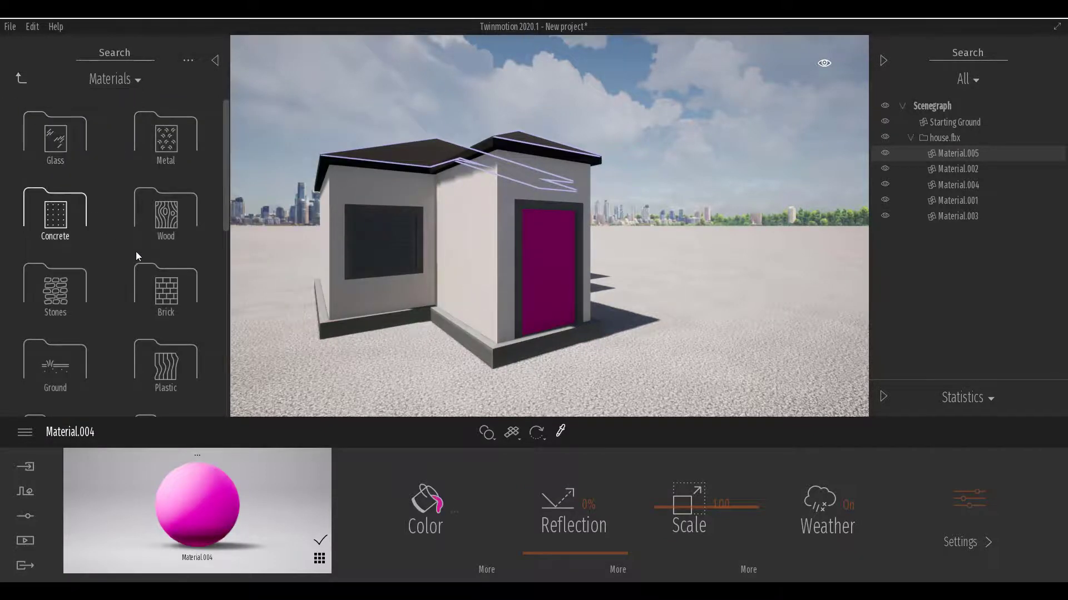
click(165, 216)
mouse_move(141, 279)
drag(71, 211, 47, 261)
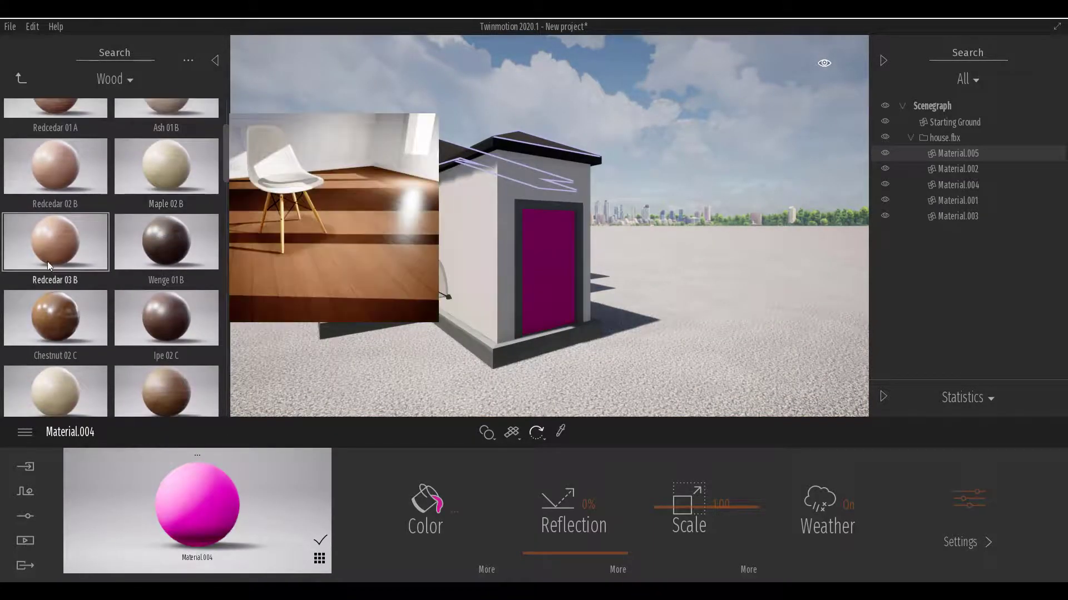
scroll(81, 235, down, 6)
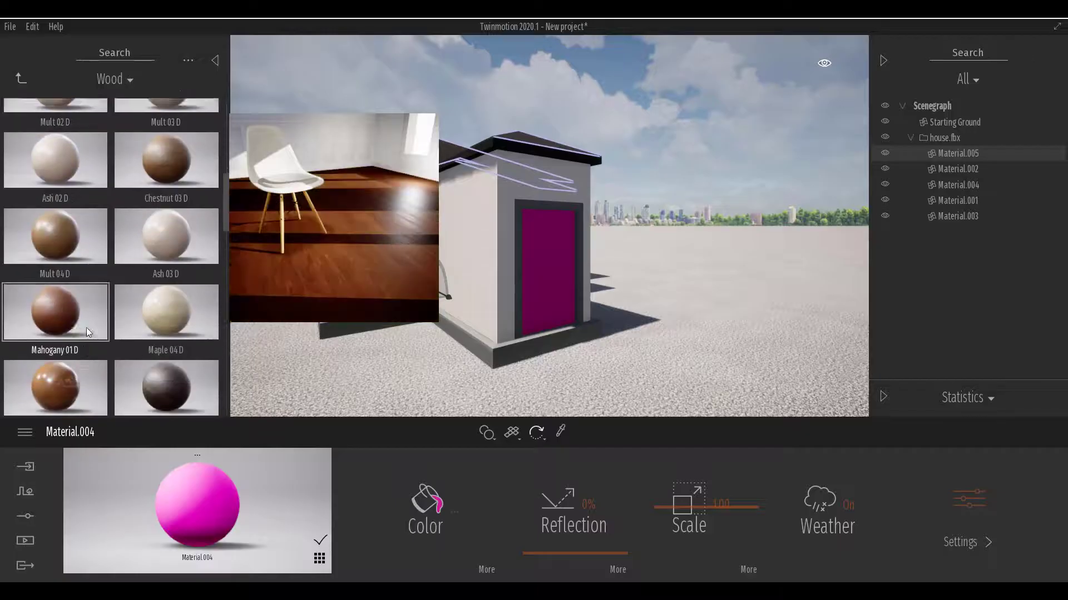
drag(67, 314, 562, 276)
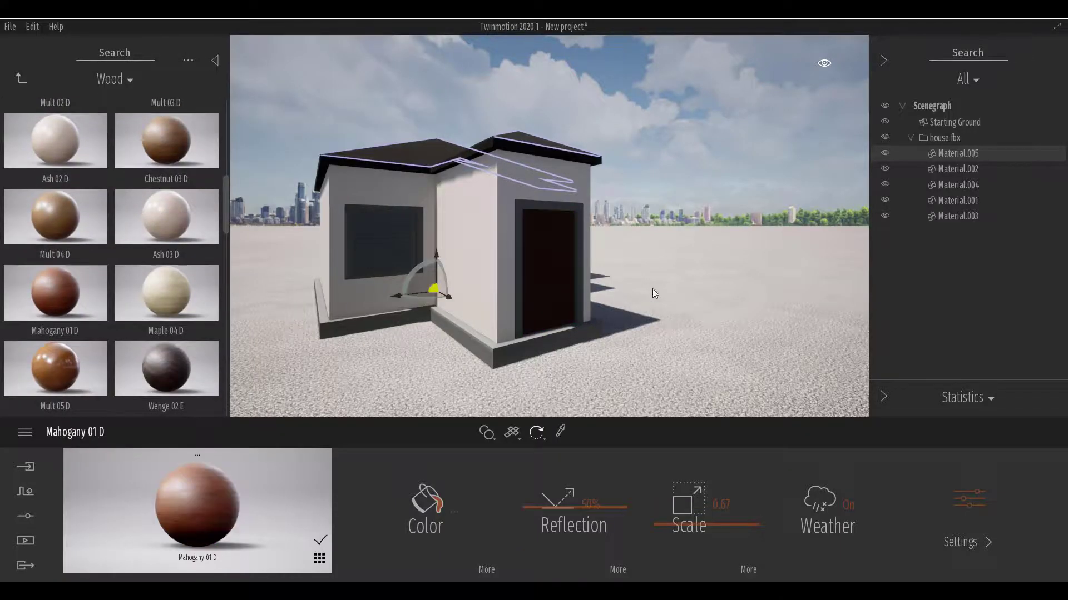
Set the day time to 08:33 so sunlight falls on the front of the house.
scroll(586, 303, down, 5)
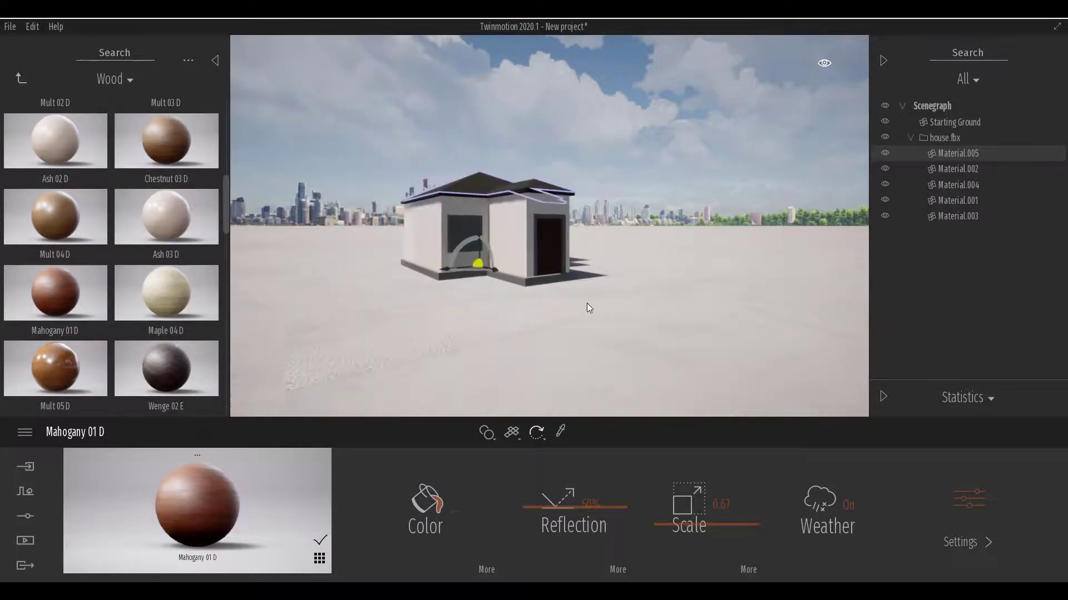
click(825, 65)
drag(799, 239, 790, 207)
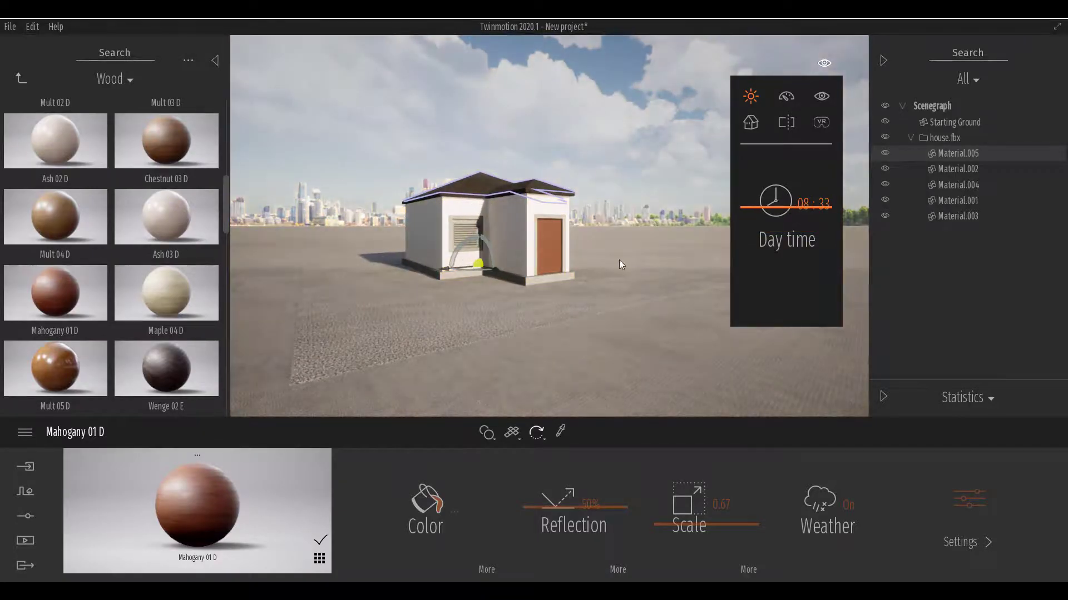
scroll(611, 232, up, 6)
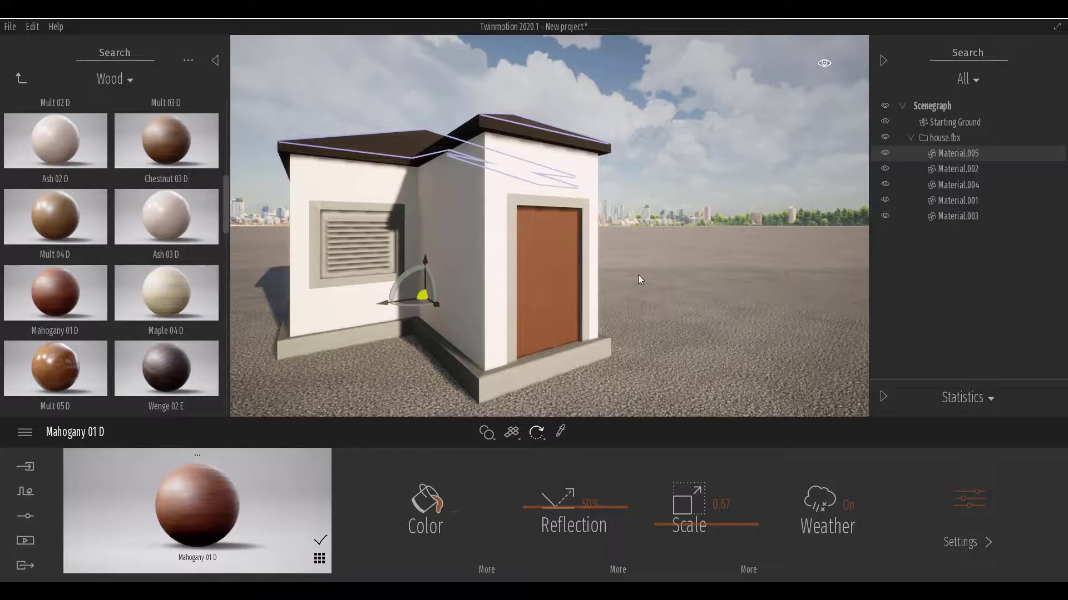
Inspect the house from the front and from inside to check which wall, roof and door faces are rendered.
scroll(639, 275, down, 6)
shift+middle_drag(579, 278, 717, 284)
scroll(600, 223, up, 4)
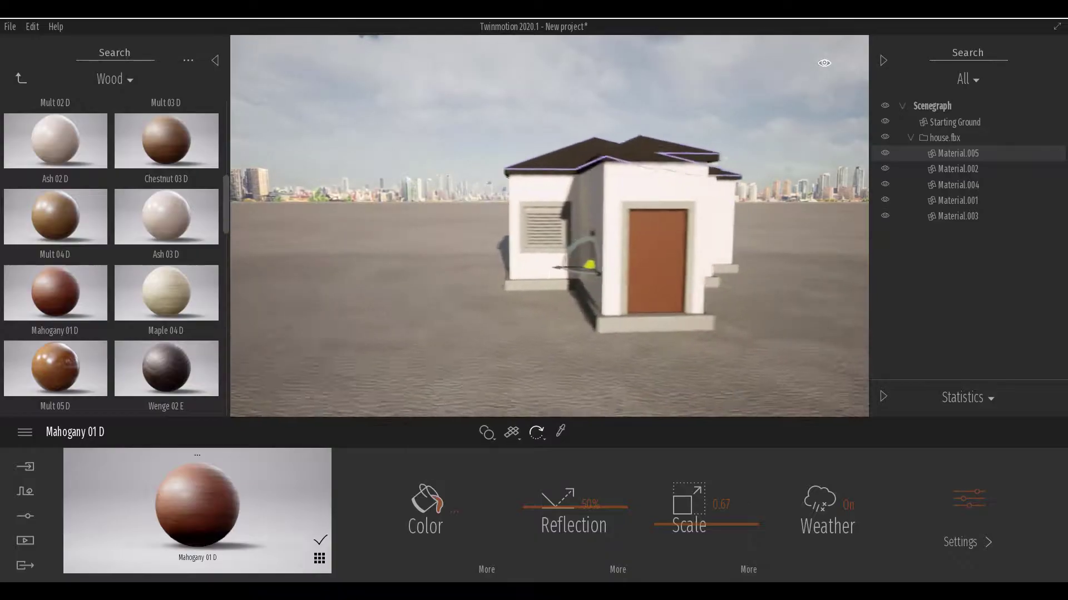
middle_drag(611, 270, 591, 272)
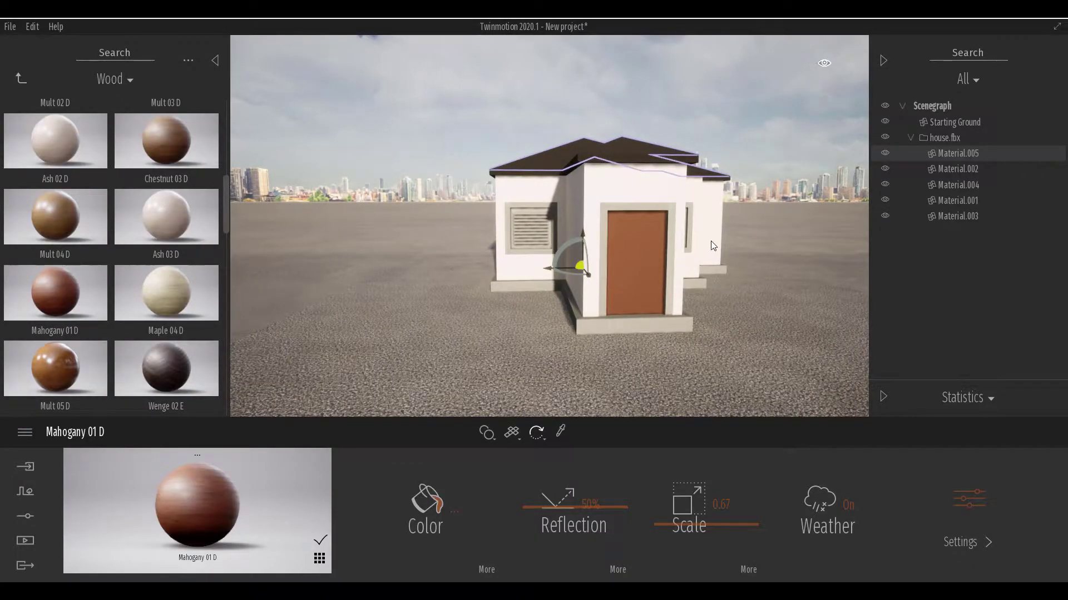
shift+middle_drag(711, 242, 751, 198)
scroll(691, 210, up, 5)
scroll(750, 202, up, 3)
scroll(748, 209, down, 3)
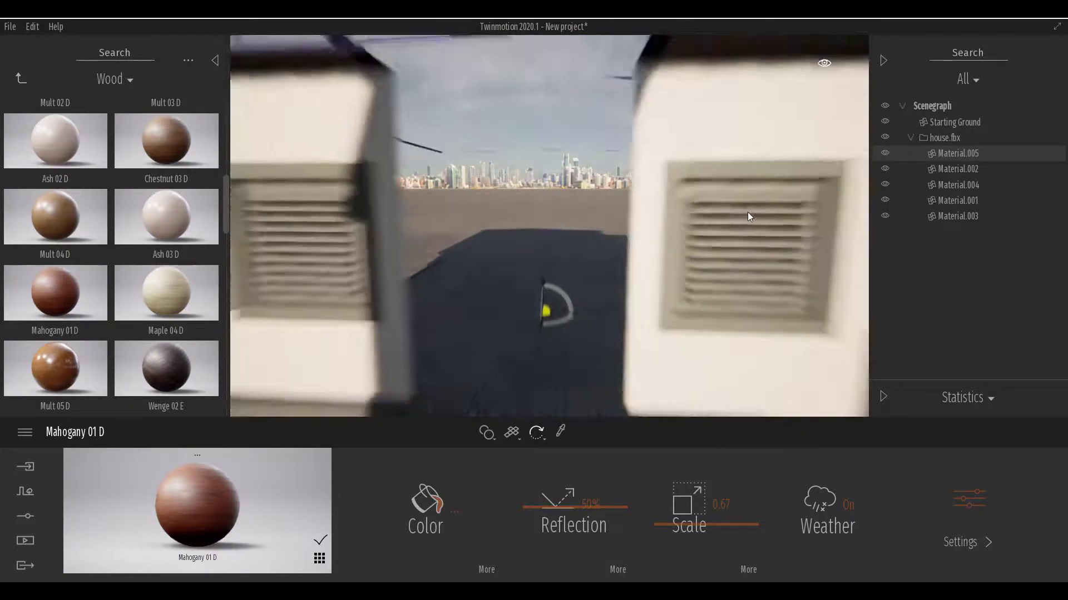
scroll(747, 212, down, 5)
scroll(673, 226, up, 5)
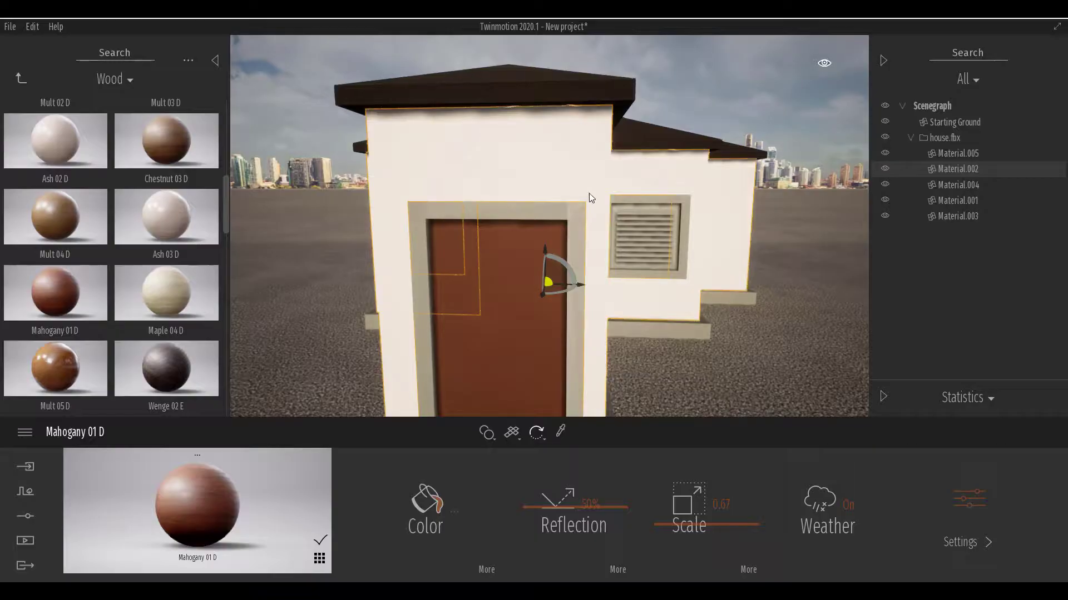
scroll(575, 283, down, 5)
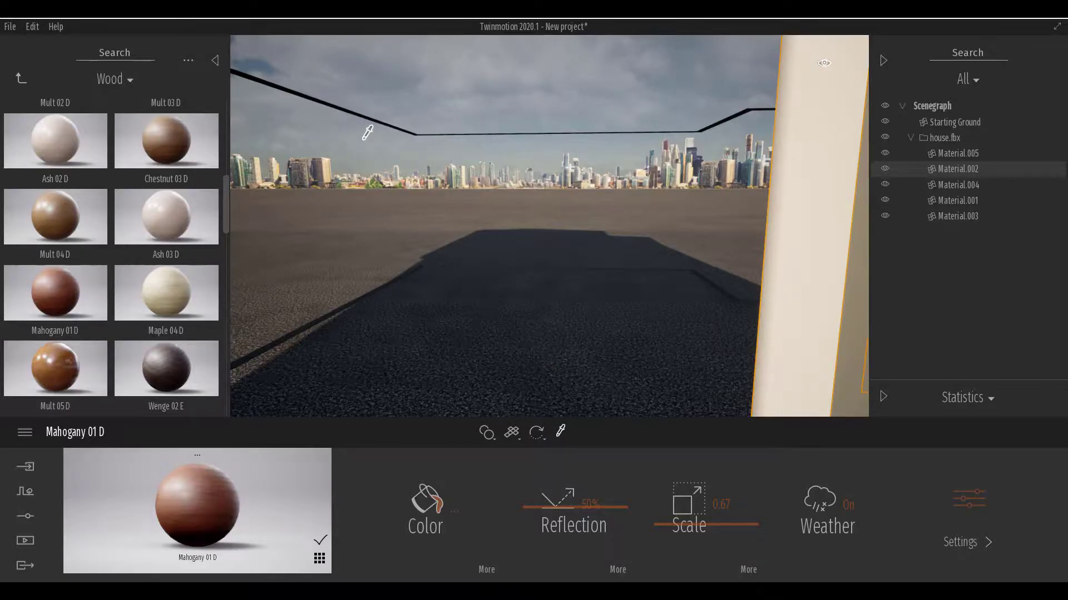
Pick the white wall material and turn on its Two sided setting.
scroll(485, 212, down, 5)
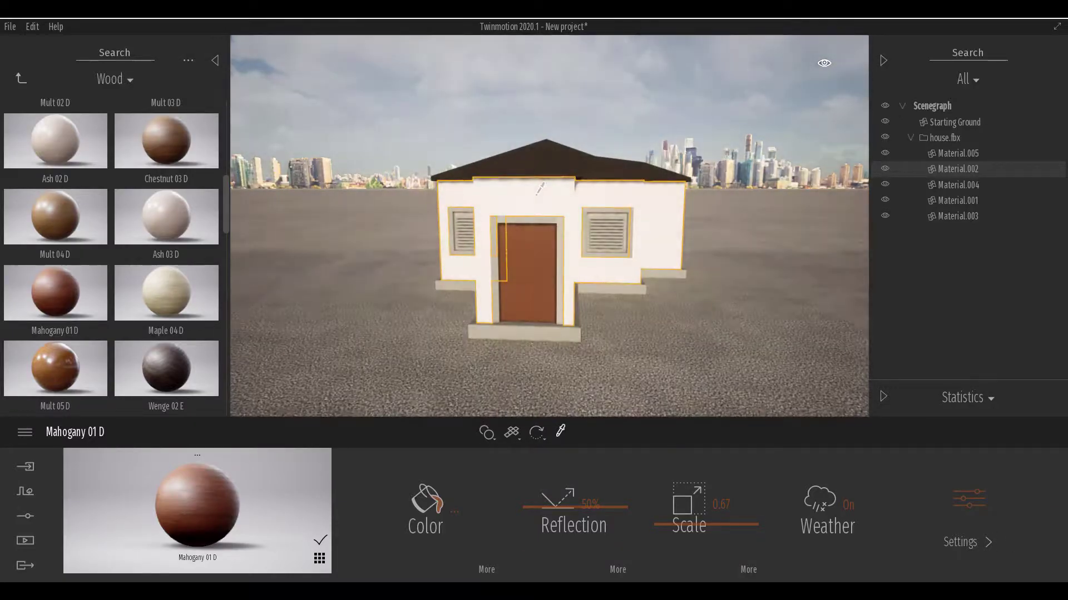
click(568, 248)
scroll(568, 248, up, 2)
scroll(568, 248, up, 3)
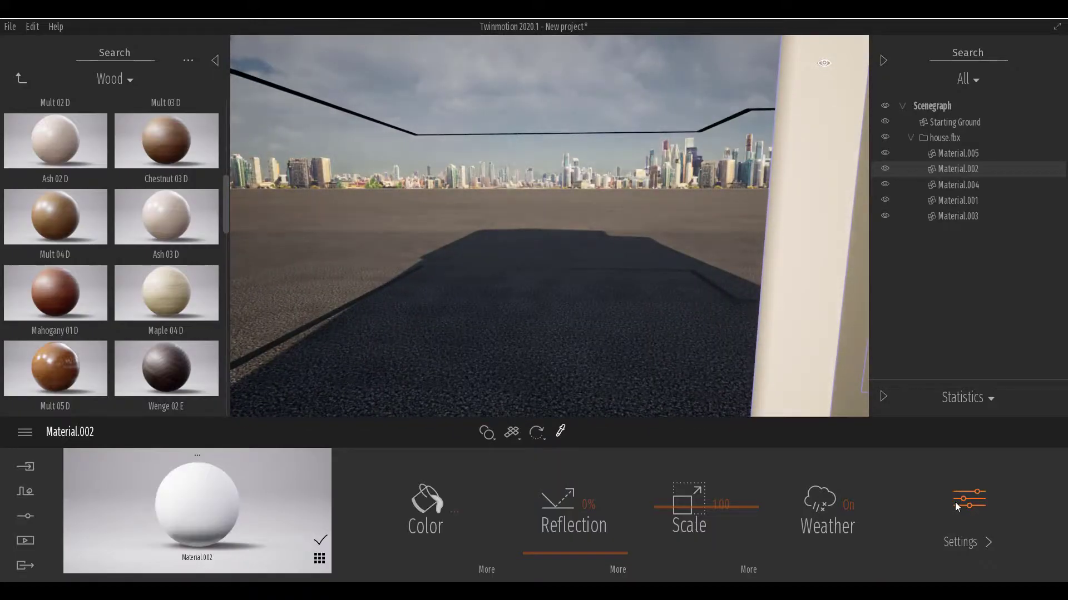
click(956, 507)
click(841, 505)
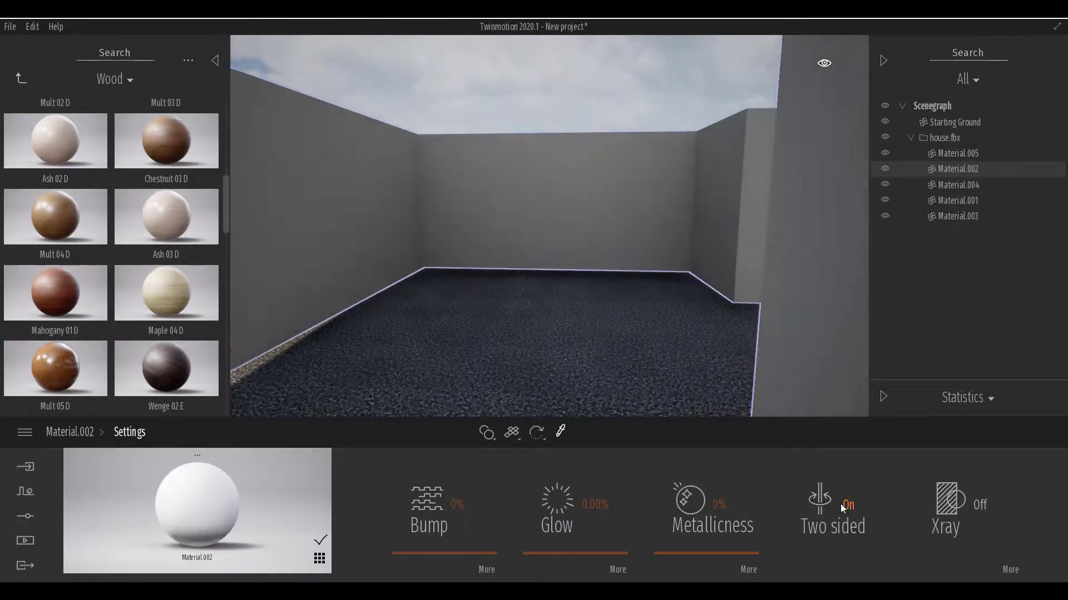
scroll(627, 211, up, 3)
scroll(623, 218, down, 3)
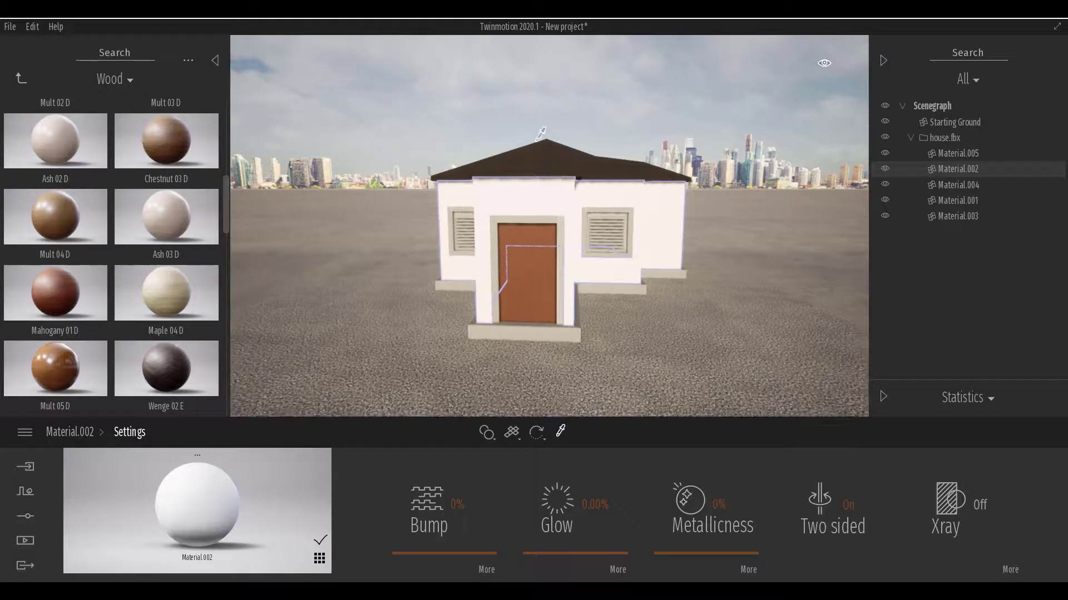
Pick the dark roof material and turn on its Two sided setting.
click(540, 155)
scroll(559, 265, up, 4)
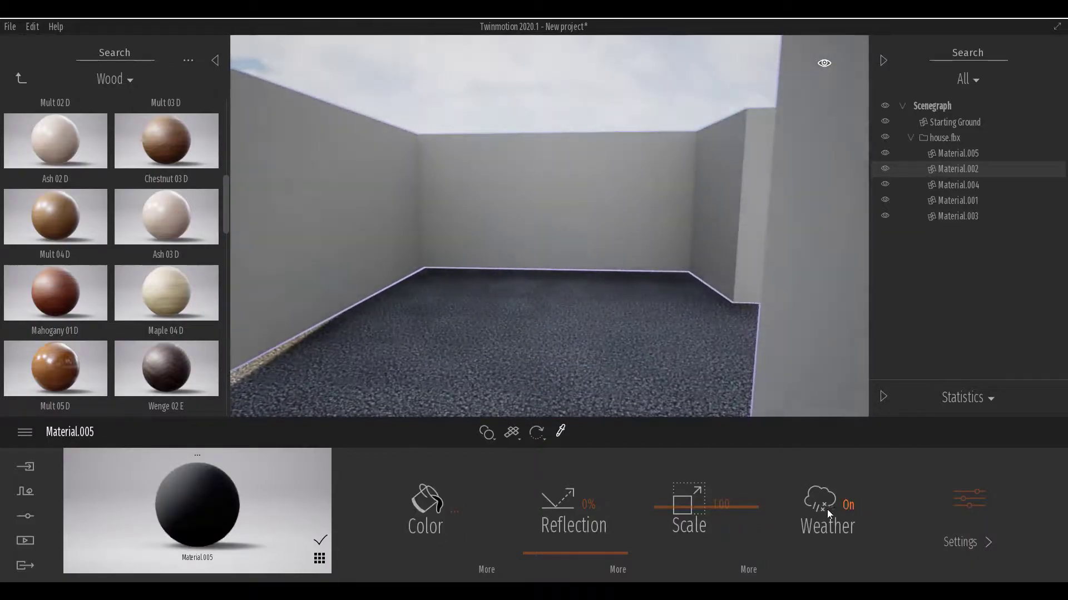
click(851, 503)
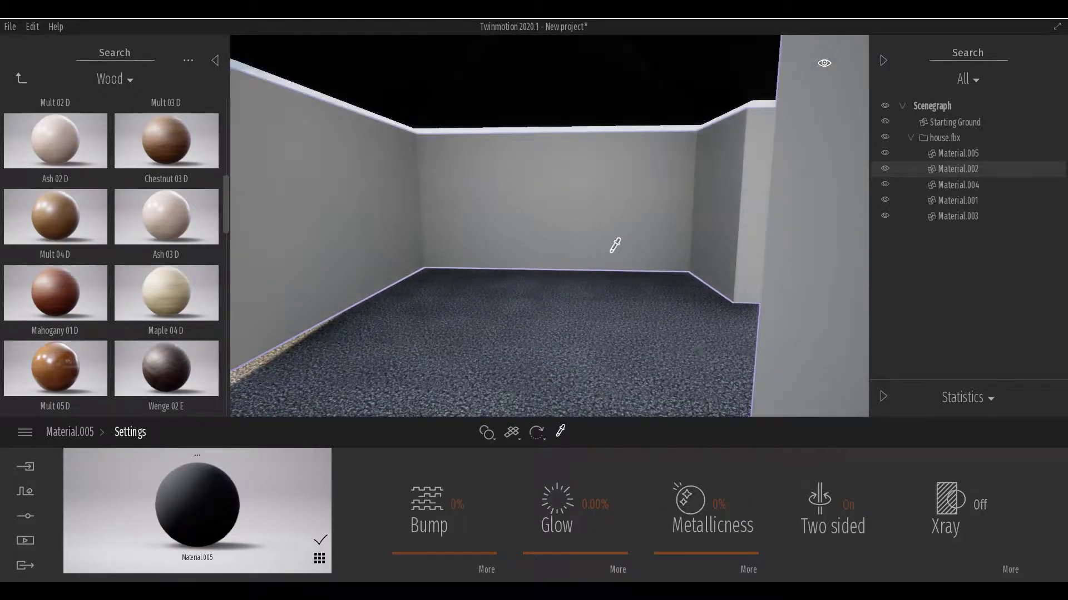
scroll(612, 243, down, 3)
Pick the door's Mahogany 01 D material, turn on Two sided, and check the house interior.
click(539, 273)
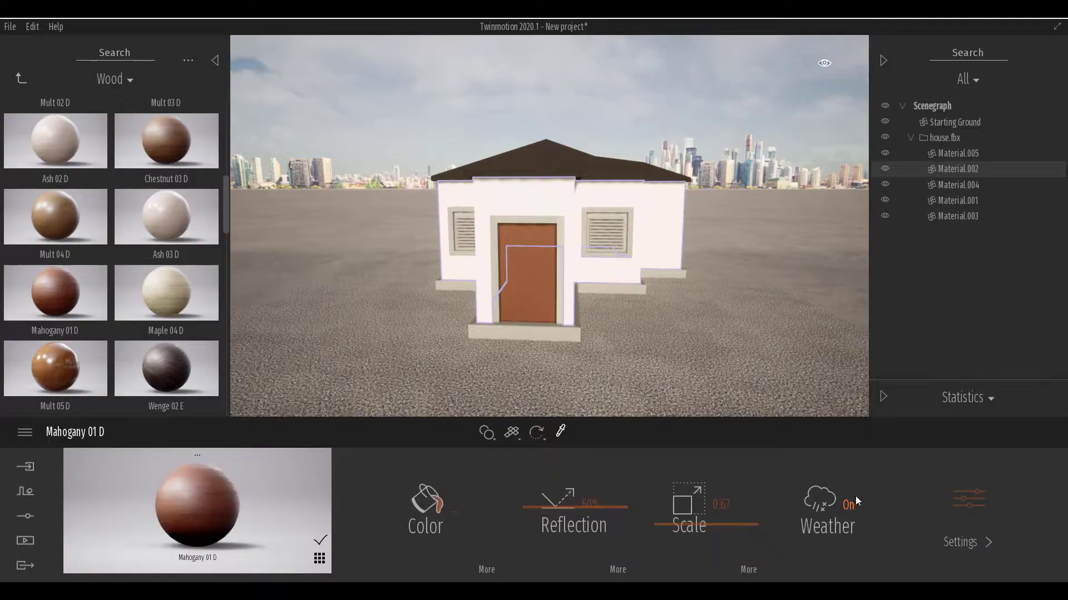
click(970, 501)
click(843, 518)
scroll(612, 243, up, 3)
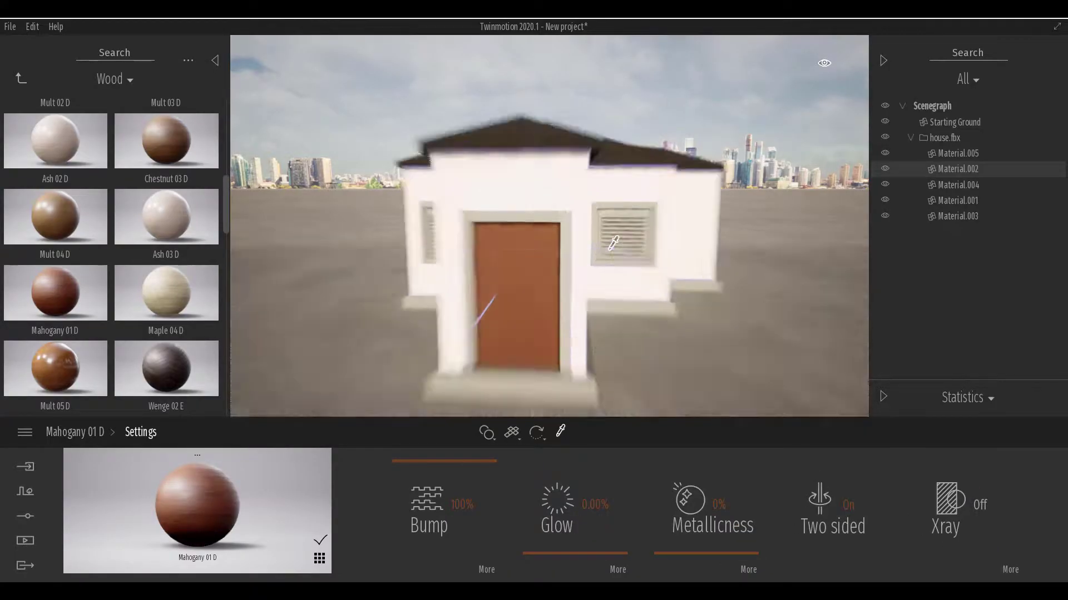
scroll(601, 248, down, 3)
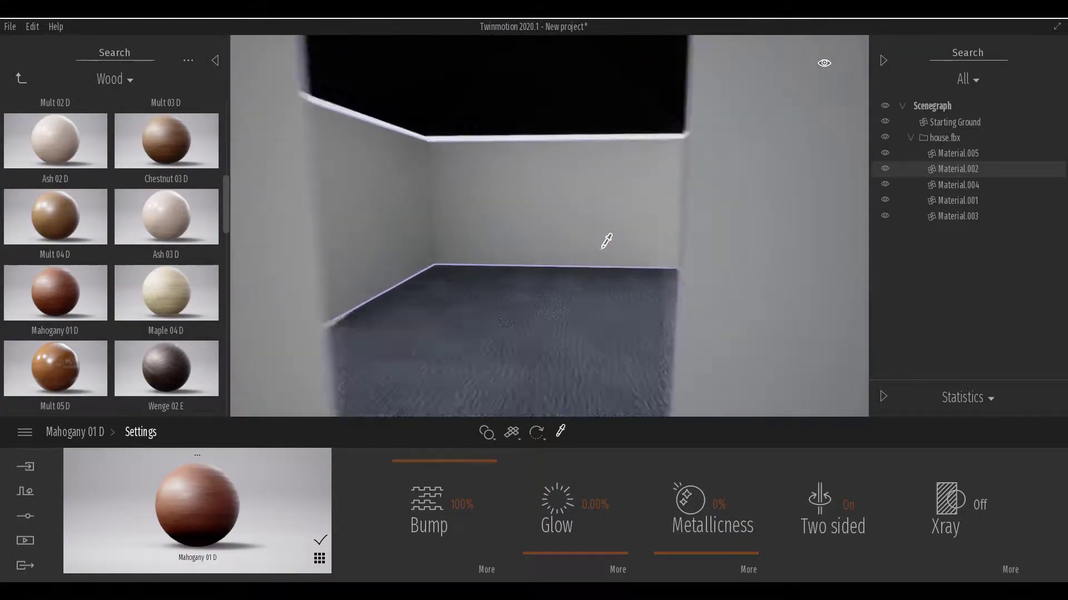
scroll(602, 248, up, 2)
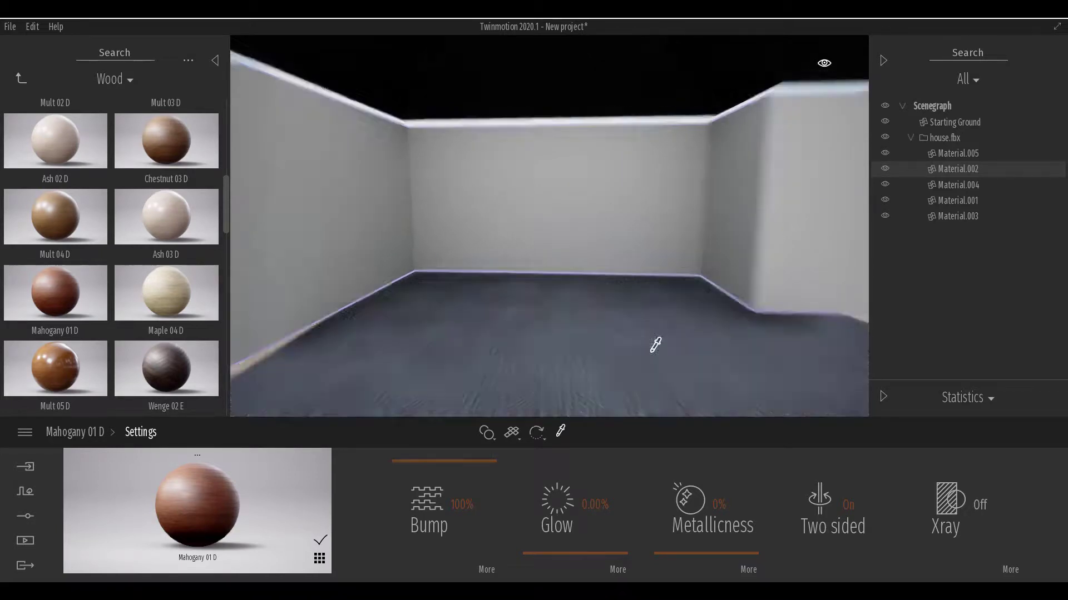
scroll(655, 346, down, 5)
Paint Horse Chestnut and Sweet Birch trees on the ground around the house with the vegetation paint brush.
click(21, 77)
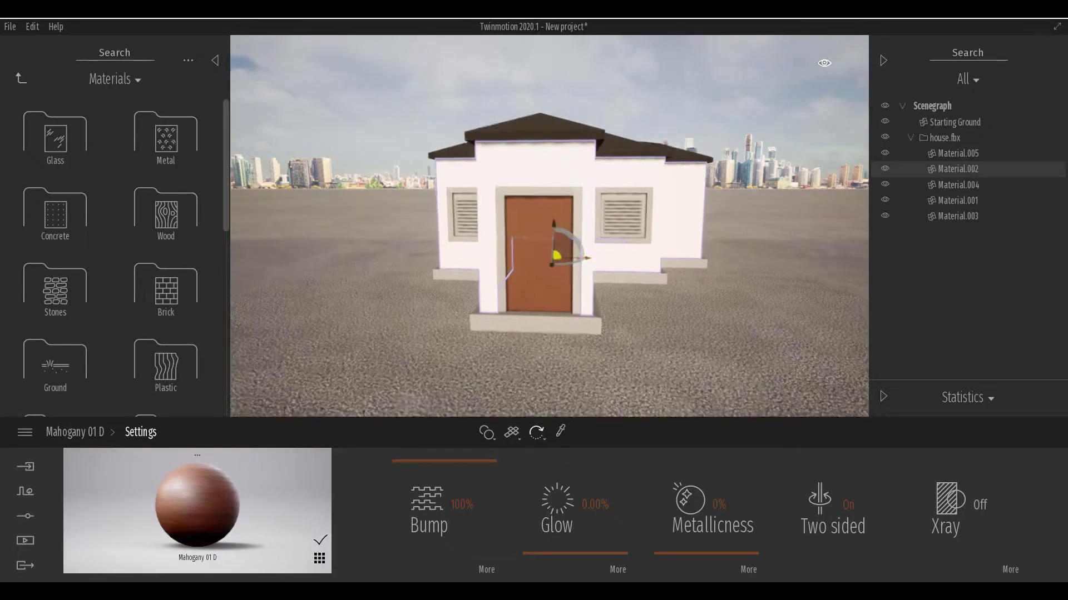
shift+middle_drag(552, 274, 640, 239)
drag(671, 209, 756, 215)
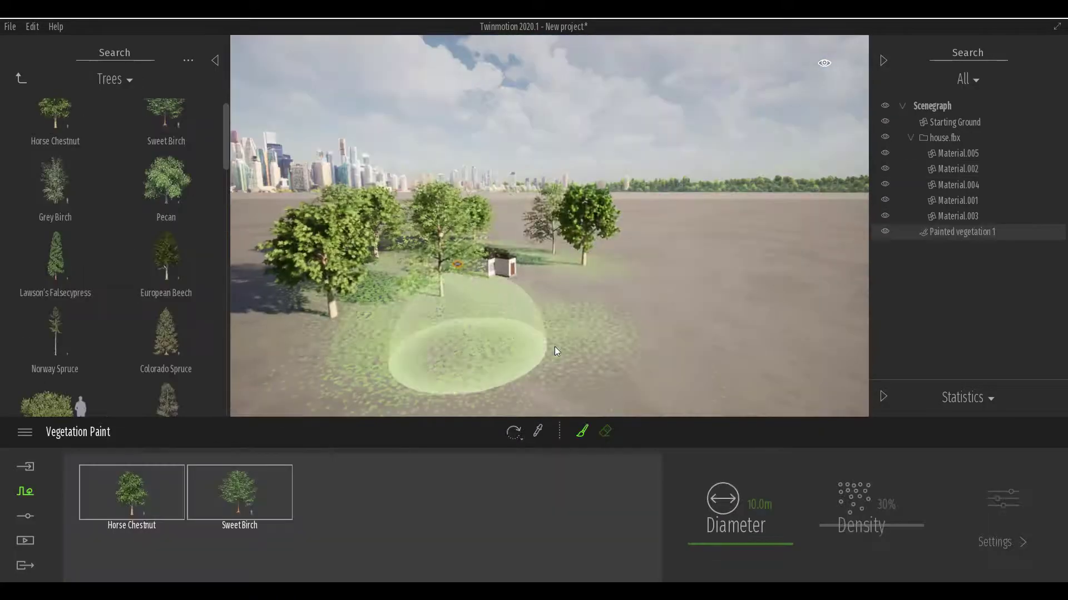
scroll(715, 334, up, 3)
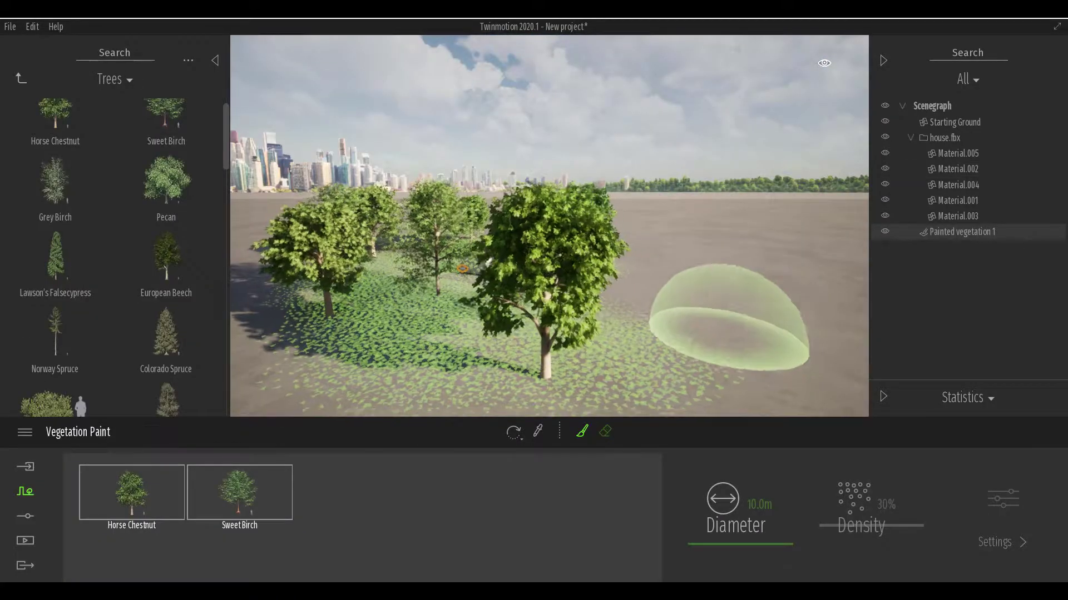
scroll(703, 350, down, 3)
drag(703, 350, 682, 292)
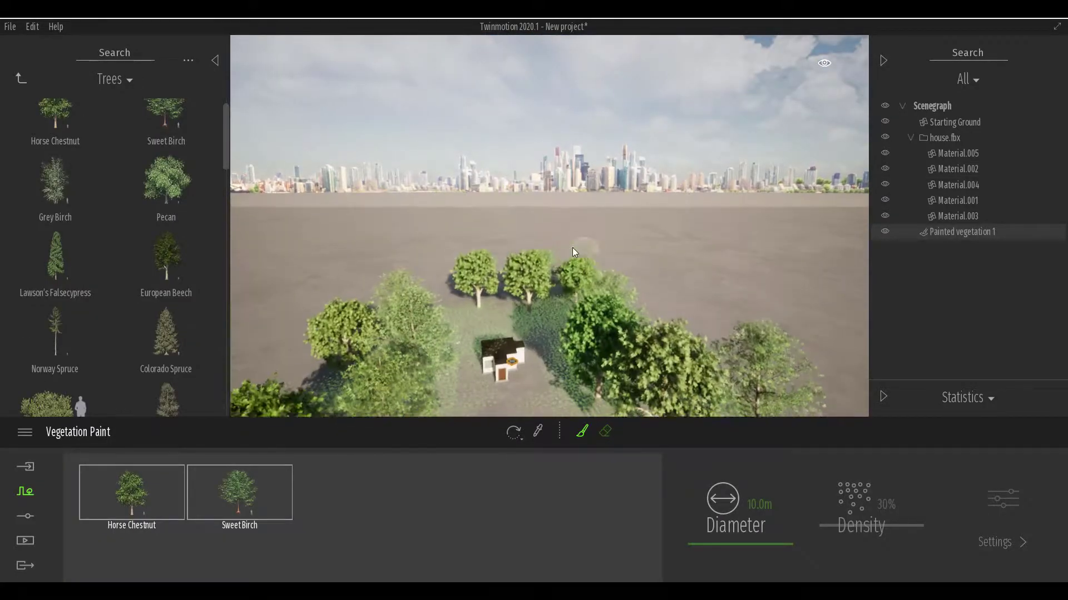
mouse_move(572, 248)
mouse_down()
mouse_move(466, 309)
mouse_move(388, 287)
mouse_up()
scroll(525, 375, down, 1)
scroll(524, 374, up, 2)
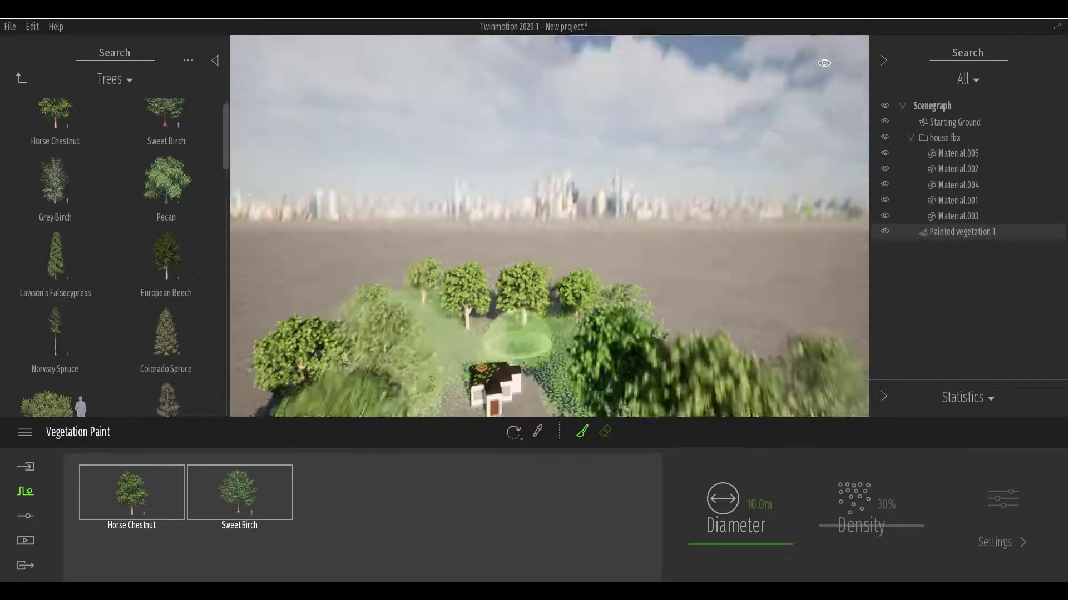
shift+middle_drag(517, 341, 514, 295)
Stop painting vegetation, leave the tree library, and select the house walls, framing the house up close.
click(21, 79)
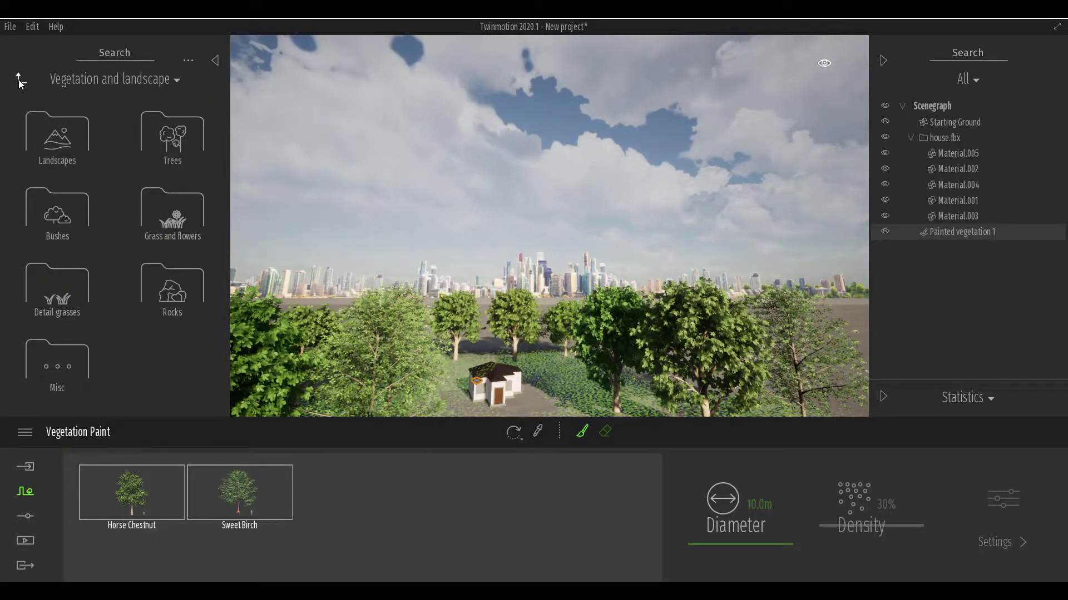
click(20, 81)
click(583, 433)
click(512, 435)
double_click(499, 386)
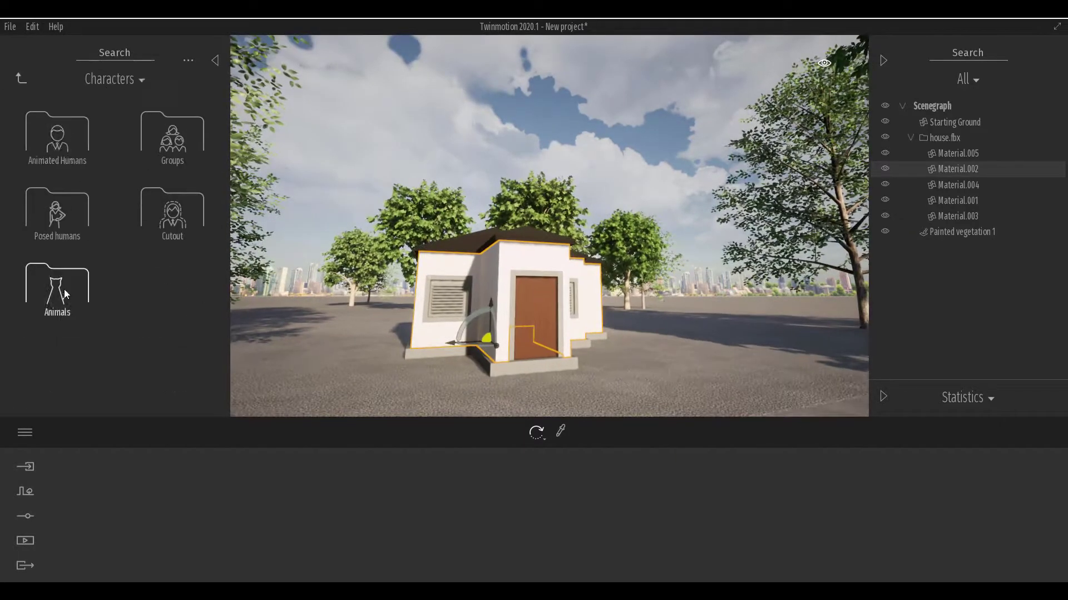
Place the Group02 people from the character groups library on the ground beside the house.
click(60, 139)
scroll(85, 333, down, 3)
right_click(191, 177)
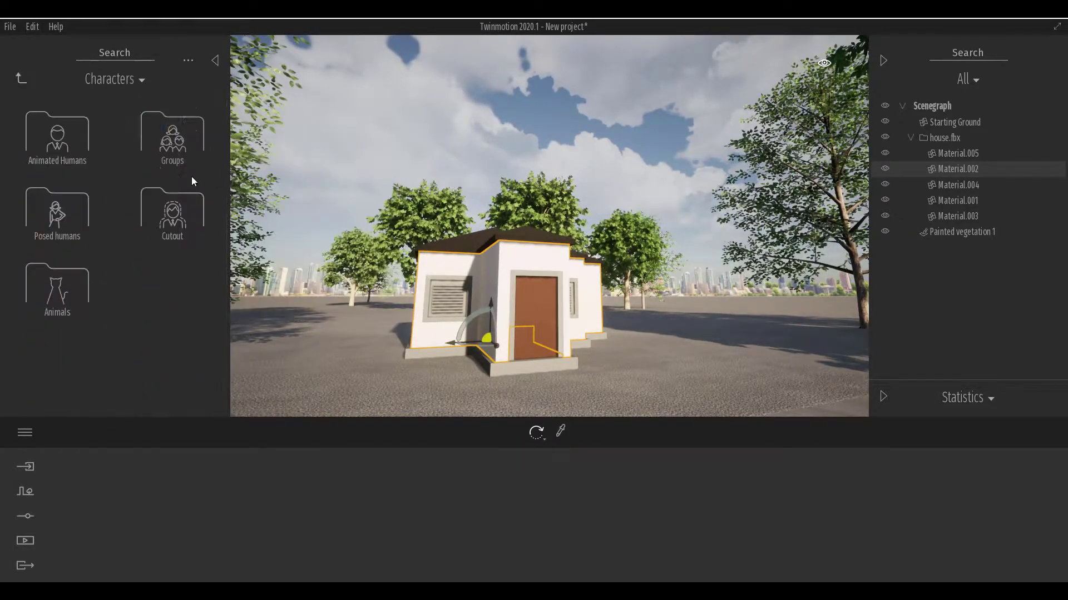
click(172, 134)
drag(674, 359, 689, 355)
scroll(689, 355, down, 2)
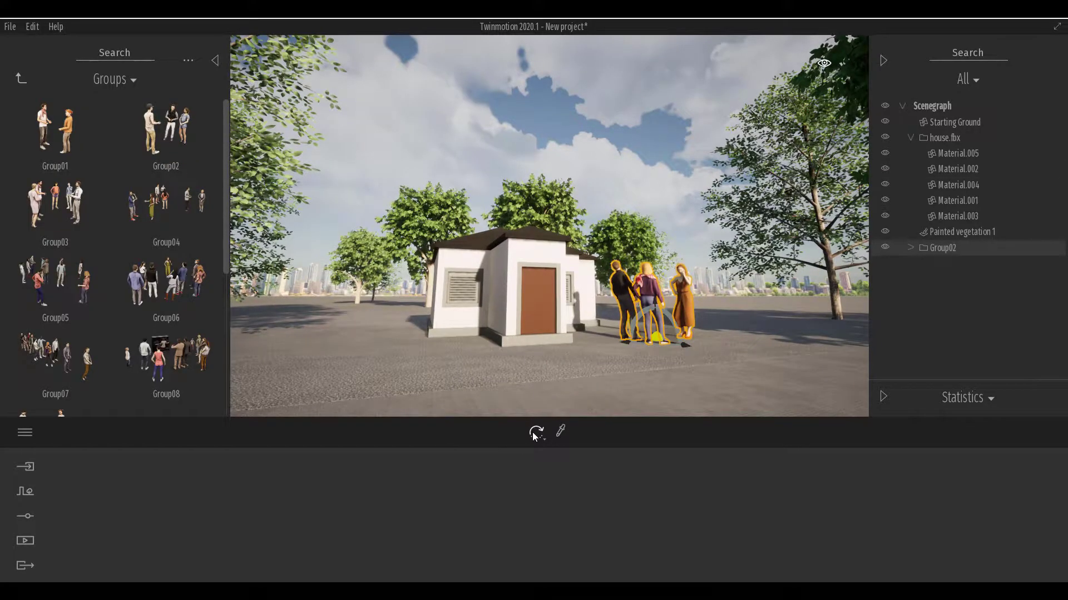
Scale down each of the three Group02 people individually to suit the house, the woman in the long dress to about 0.73.
click(544, 354)
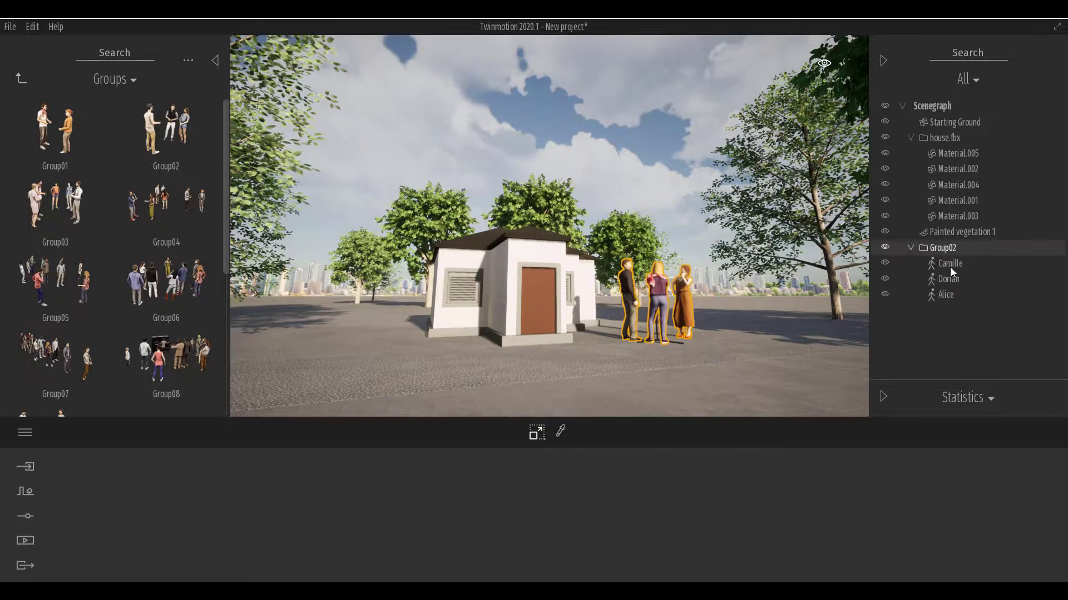
click(951, 267)
shift+click(949, 297)
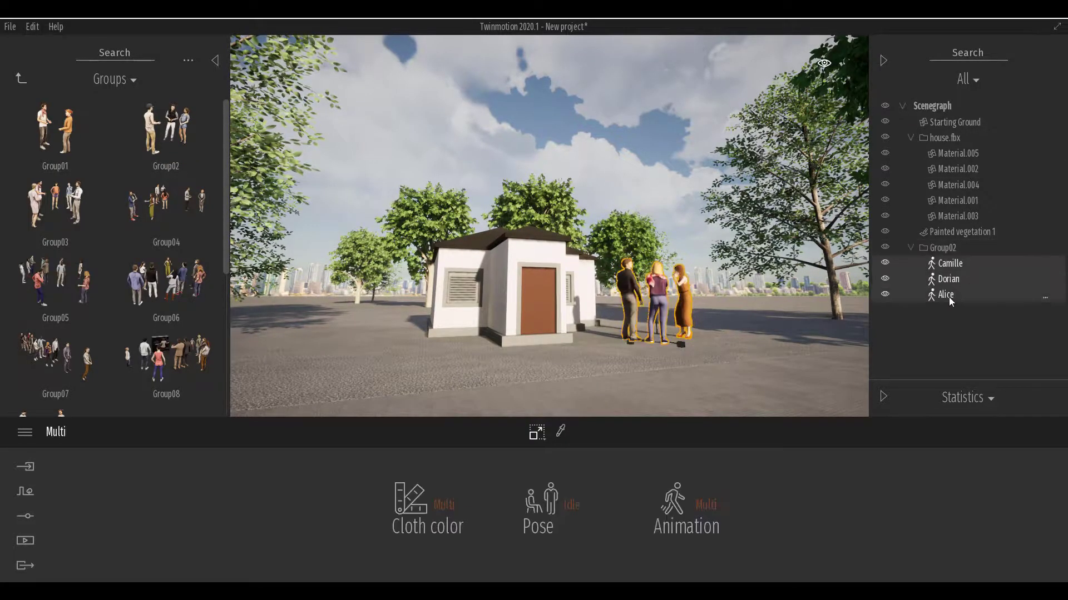
click(677, 329)
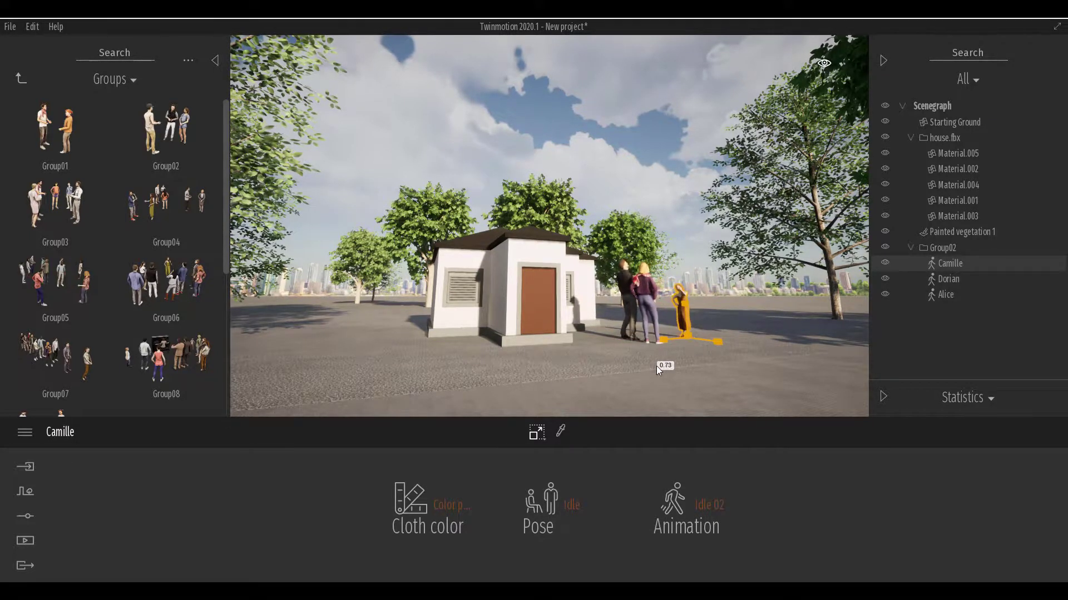
click(656, 328)
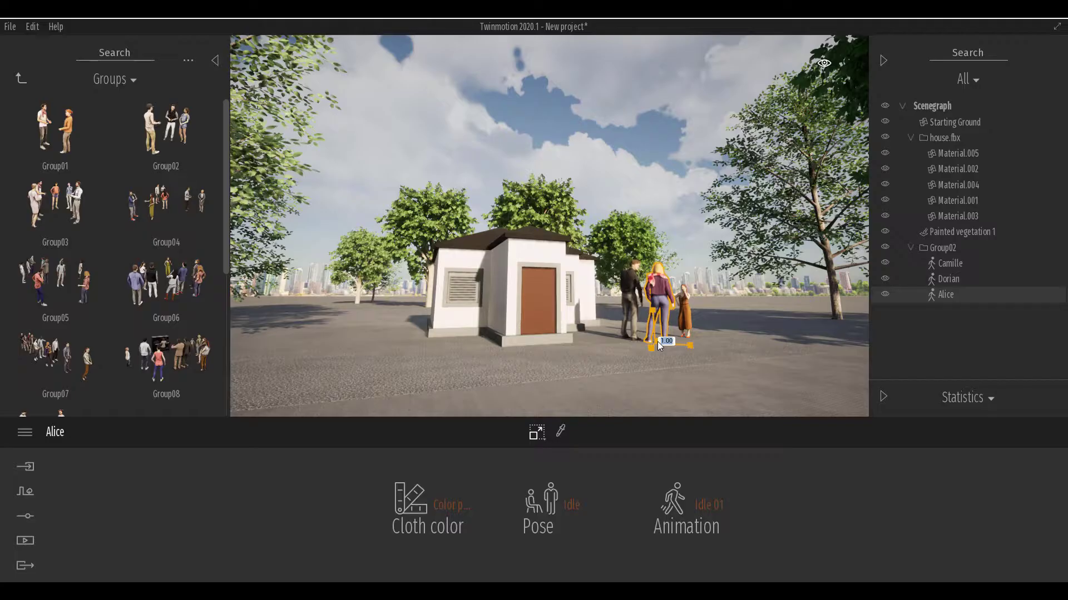
click(623, 298)
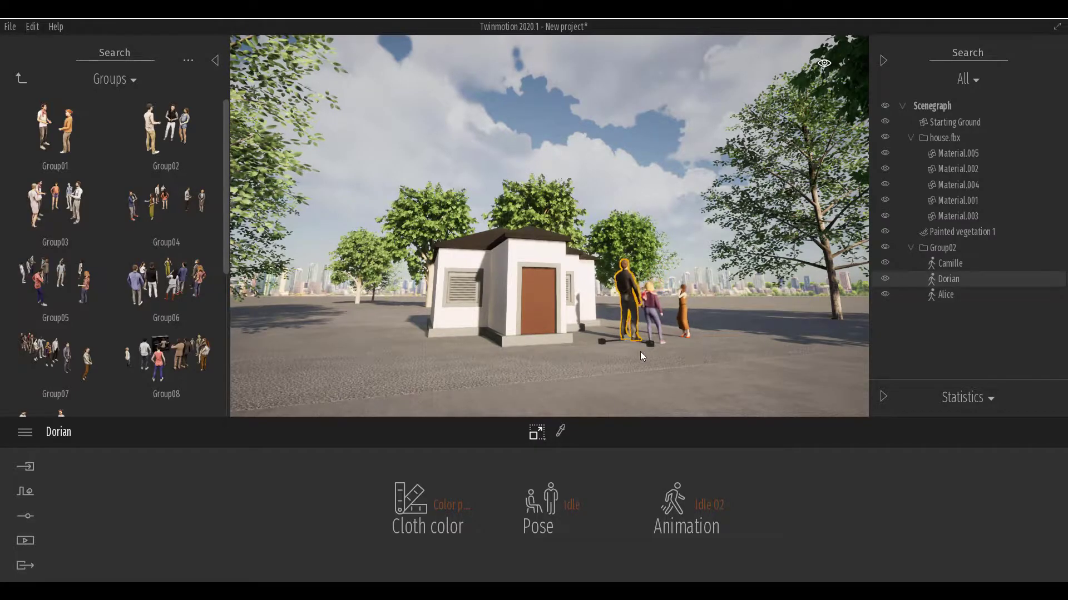
drag(627, 337, 671, 341)
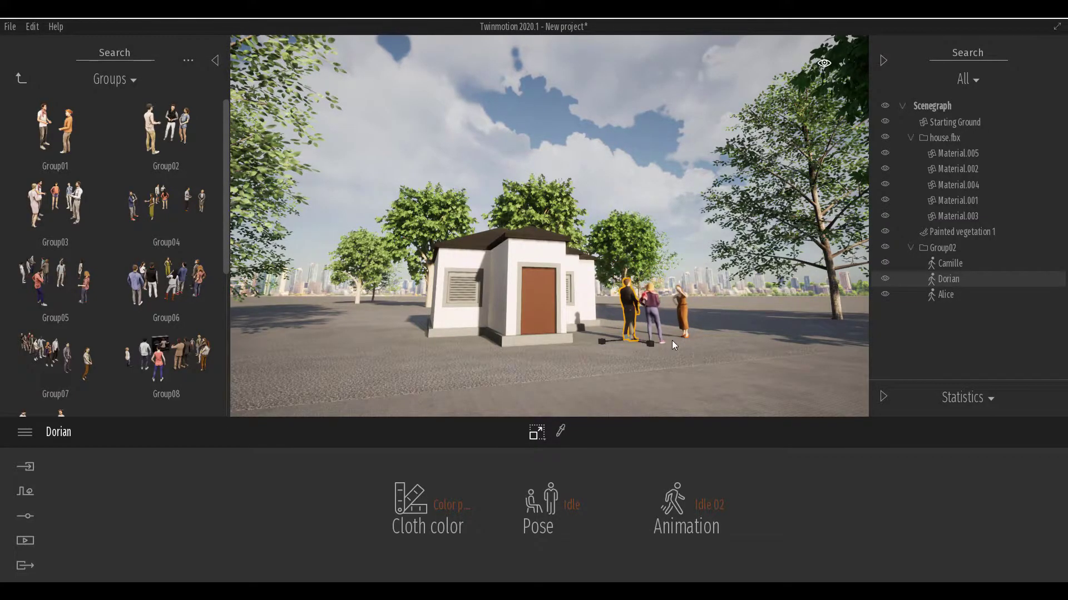
Change the scene's time of day so the sun shines from behind the house and the trees cast shadows across the foreground.
shift+middle_drag(675, 362, 740, 361)
scroll(665, 362, up, 3)
shift+middle_drag(665, 361, 620, 335)
scroll(619, 335, down, 5)
mouse_move(489, 267)
middle_down()
mouse_move(525, 288)
mouse_move(507, 267)
middle_up()
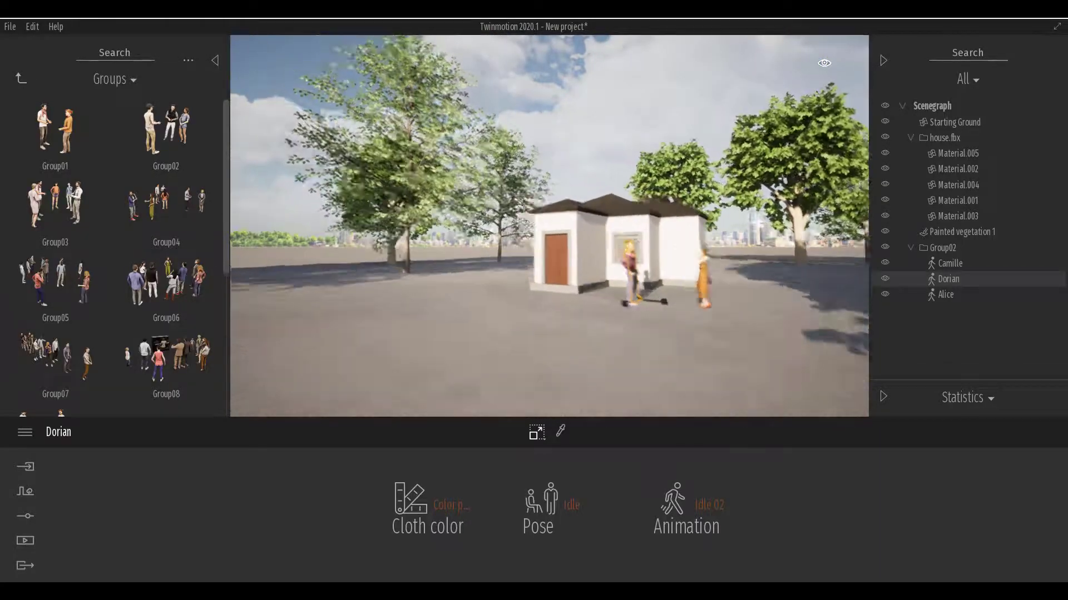
shift+middle_drag(571, 312, 723, 312)
click(824, 63)
drag(789, 181, 791, 262)
scroll(576, 261, down, 3)
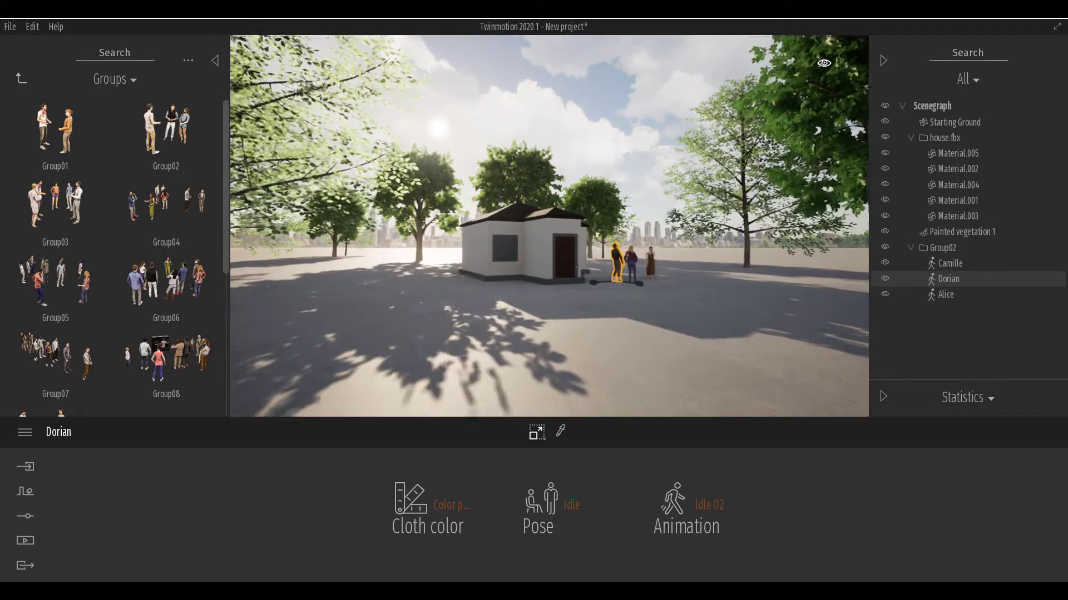